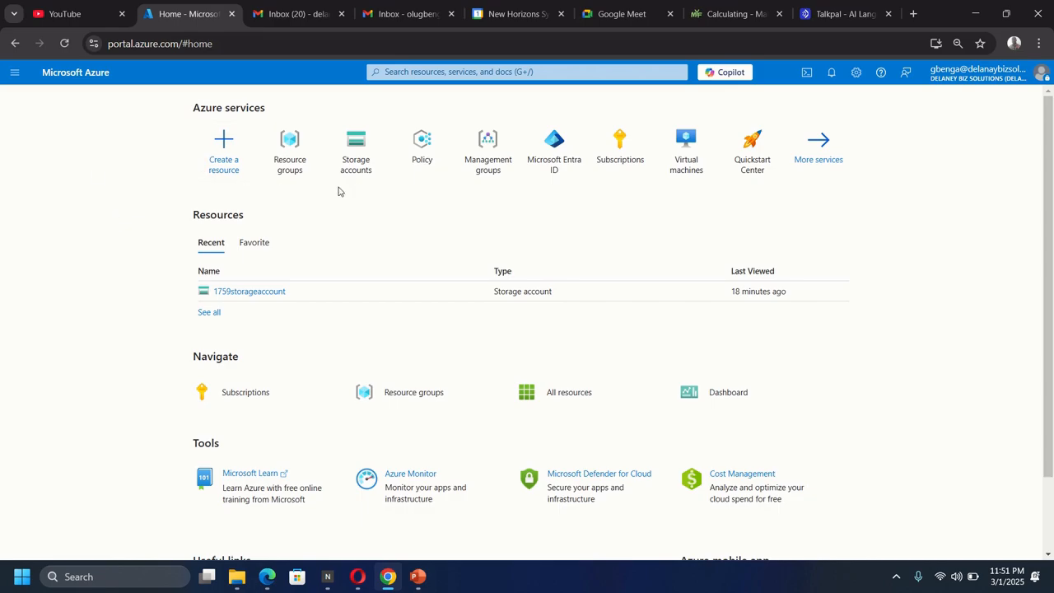
Step: Search the portal for the Disks service, open it and start creating a managed disk
{"action": "left_click", "coordinate": [484, 72]}
{"action": "type", "text": "di"}
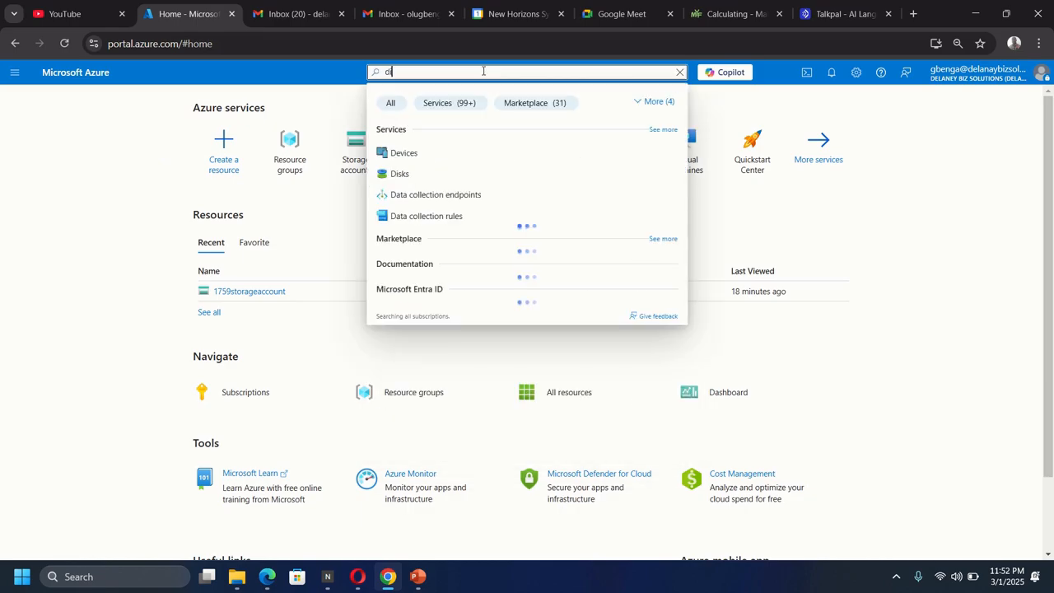
{"action": "type", "text": "s"}
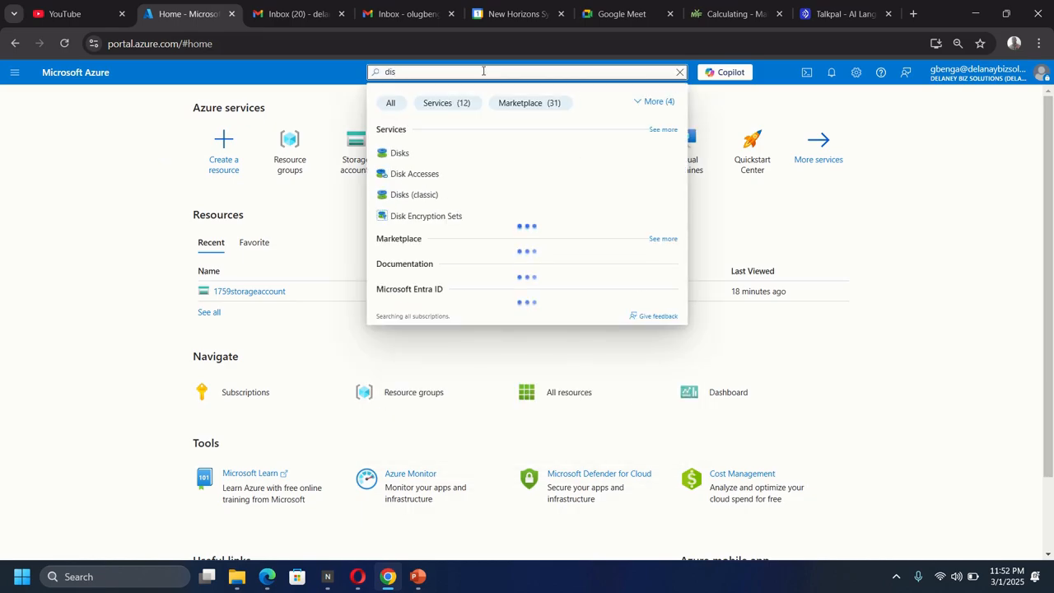
{"action": "type", "text": "k"}
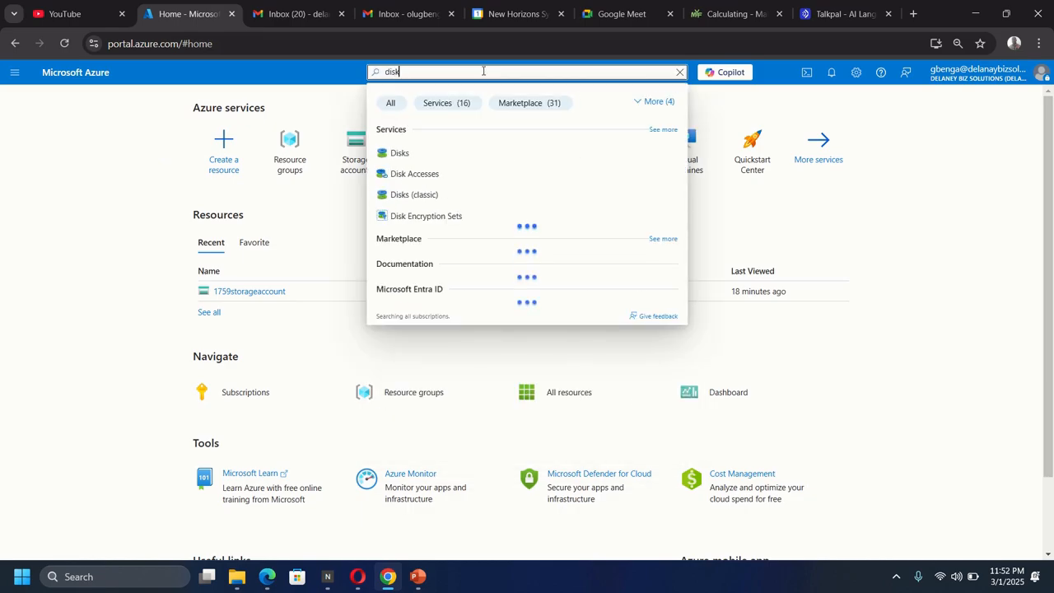
{"action": "left_click", "coordinate": [400, 153]}
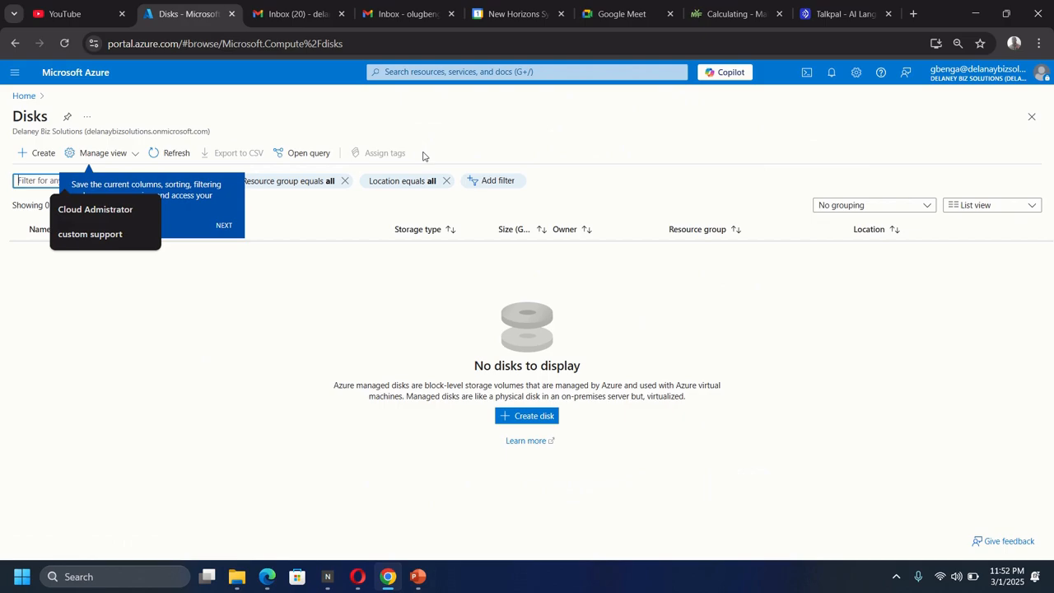
{"action": "left_click", "coordinate": [223, 230]}
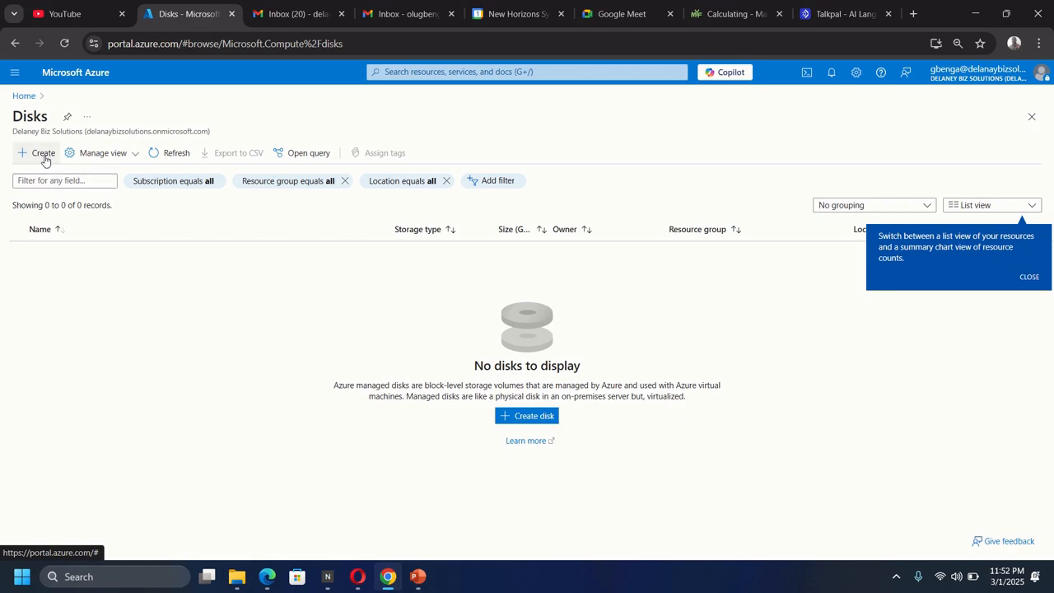
{"action": "left_click", "coordinate": [44, 157]}
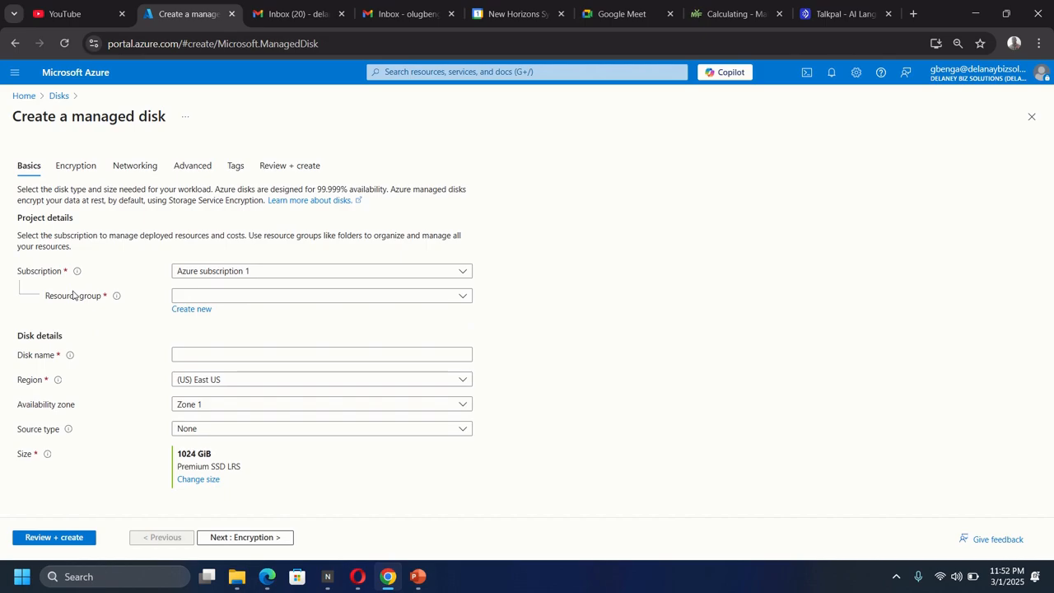
Step: Create a new resource group named az104-rg3 for the managed disk
{"action": "left_click", "coordinate": [232, 300]}
{"action": "left_click", "coordinate": [232, 300]}
{"action": "left_click", "coordinate": [197, 311]}
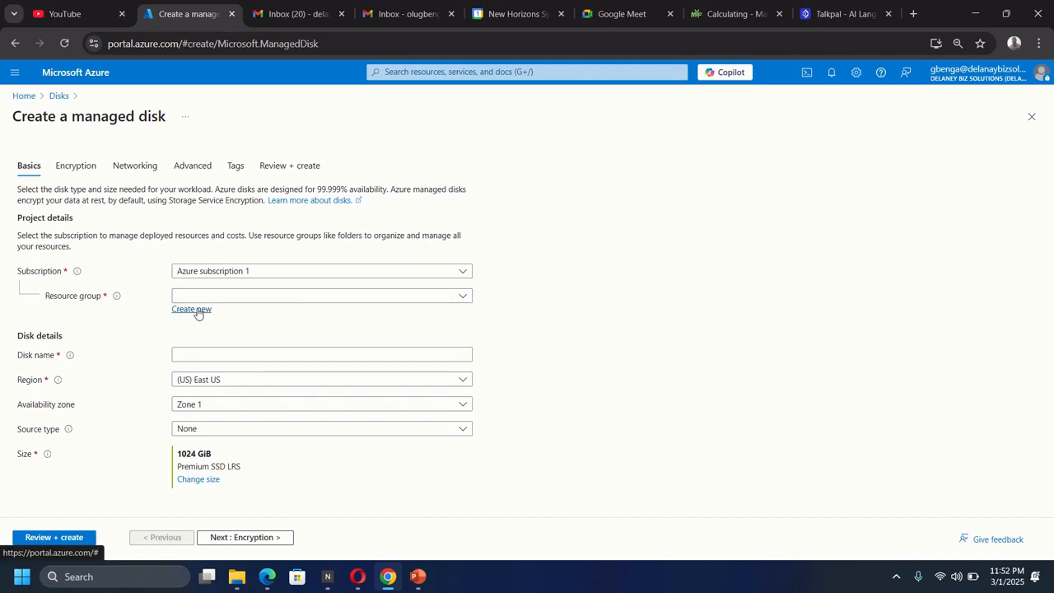
{"action": "left_click", "coordinate": [194, 311]}
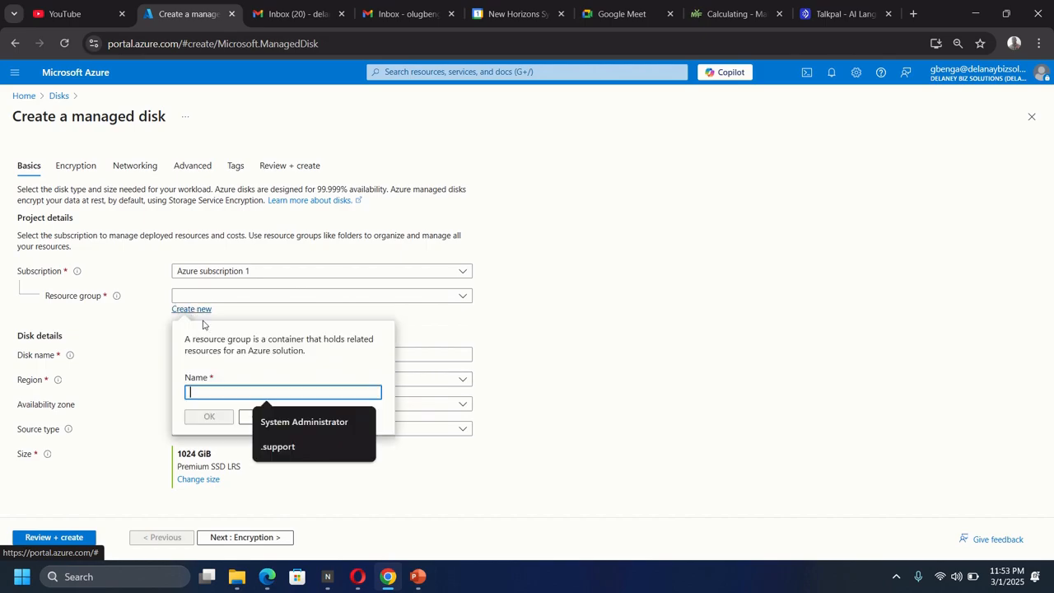
{"action": "type", "text": "az"}
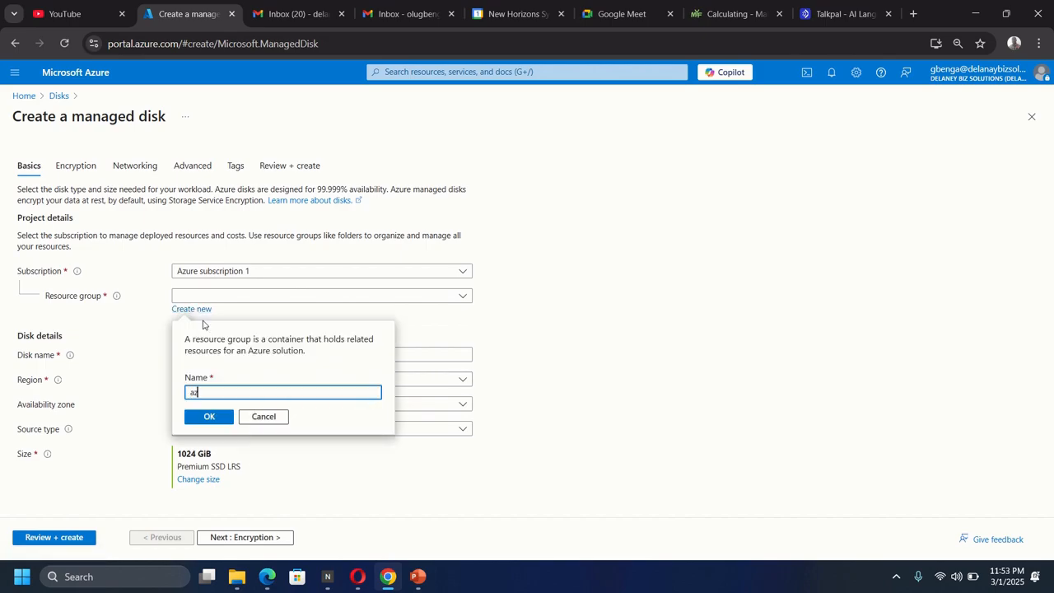
{"action": "type", "text": "1"}
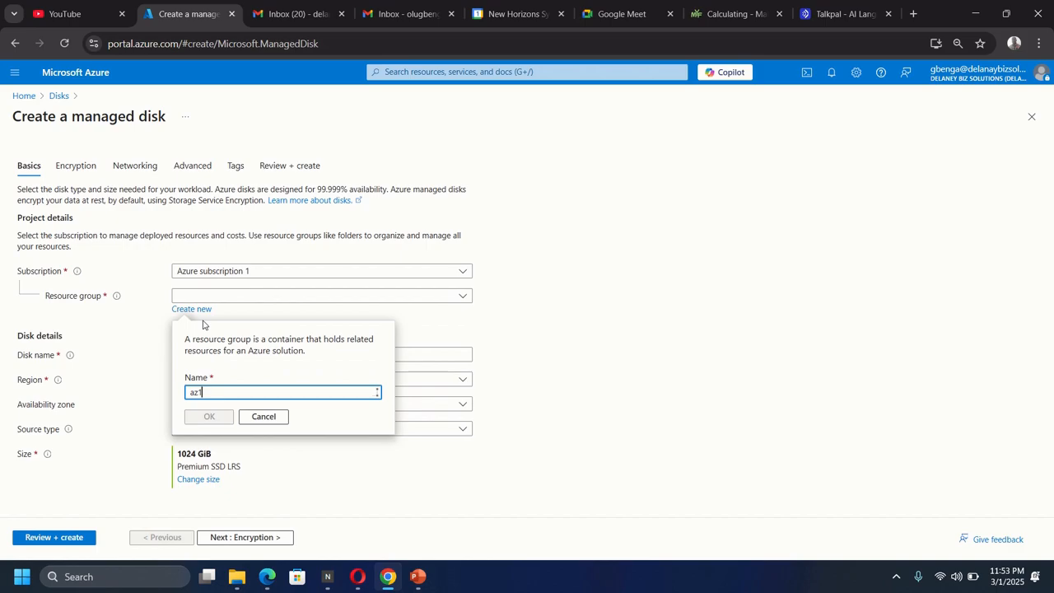
{"action": "type", "text": "04-rg3"}
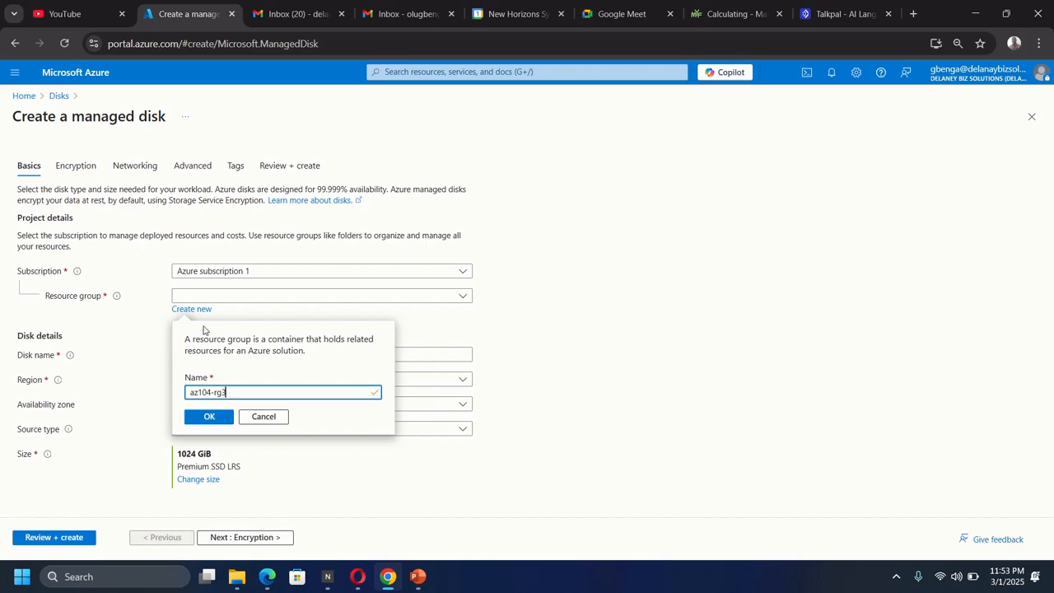
{"action": "left_click", "coordinate": [210, 417]}
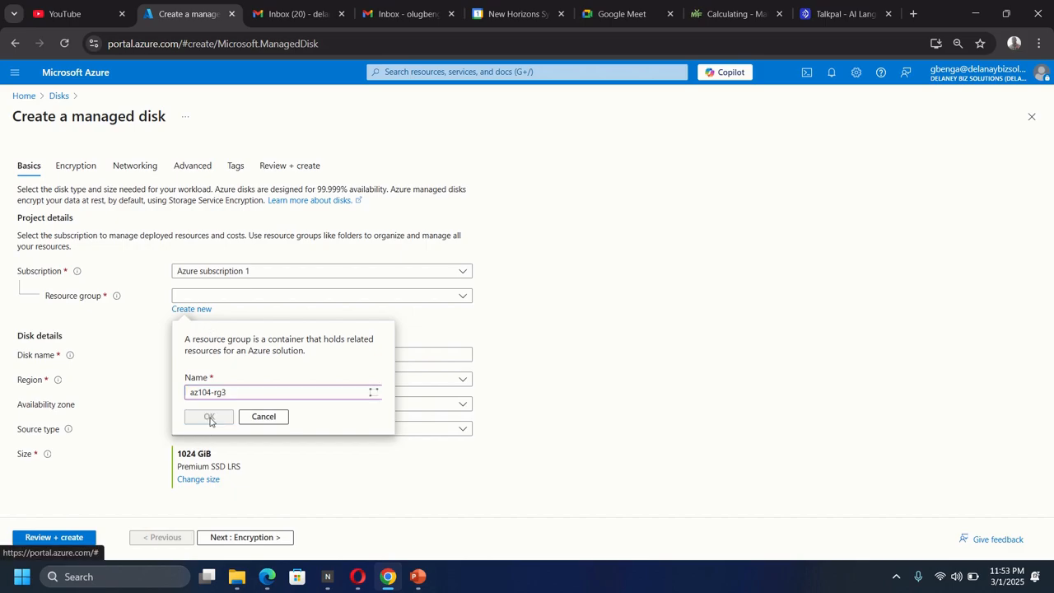
Step: Name the disk az104-disk1 and set its availability zone to No infrastructure redundancy required
{"action": "left_click", "coordinate": [212, 352]}
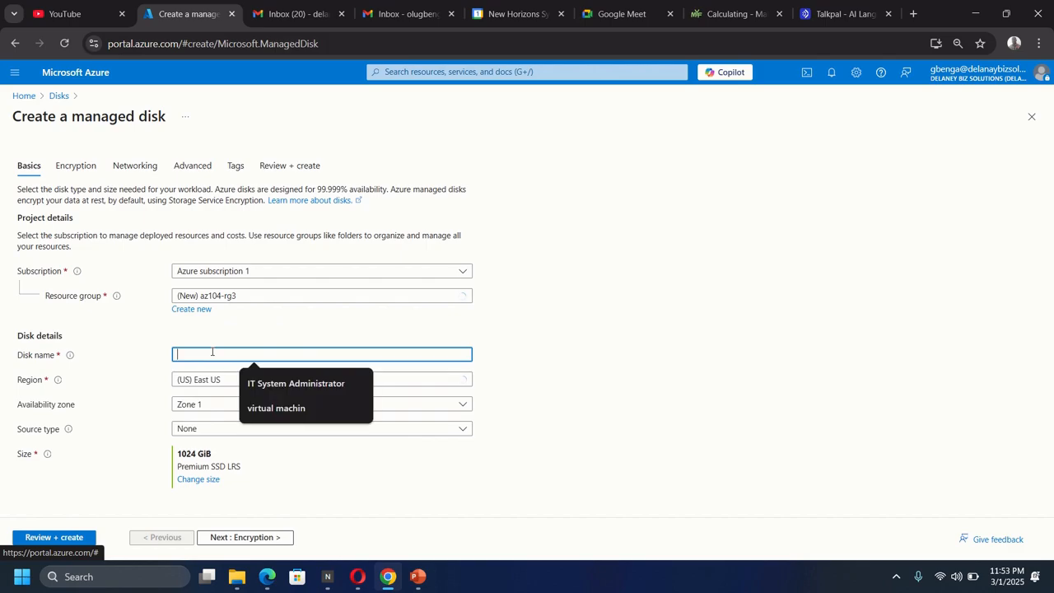
{"action": "type", "text": "az"}
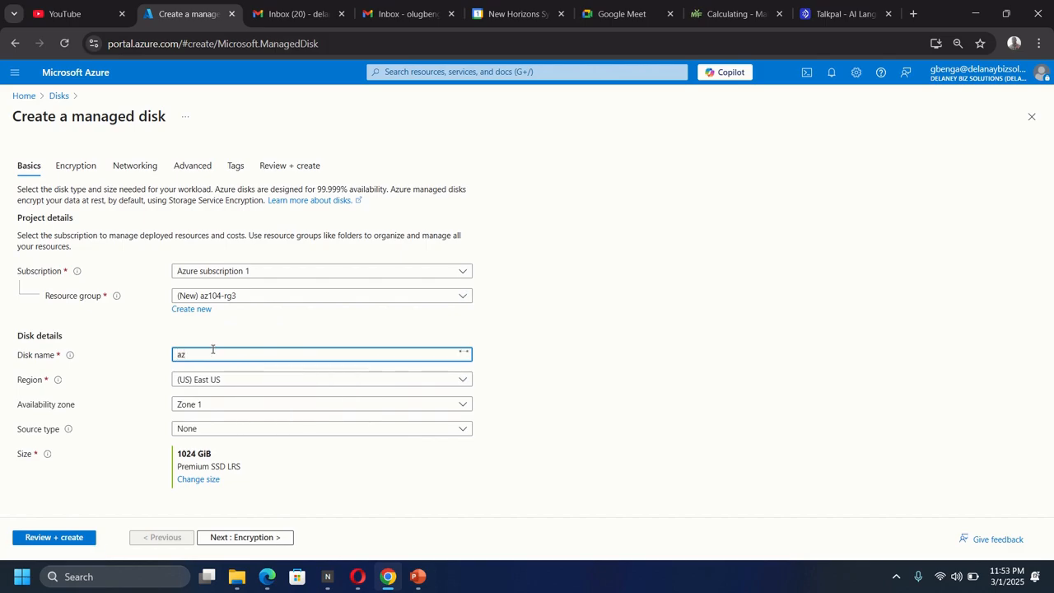
{"action": "type", "text": "104-d"}
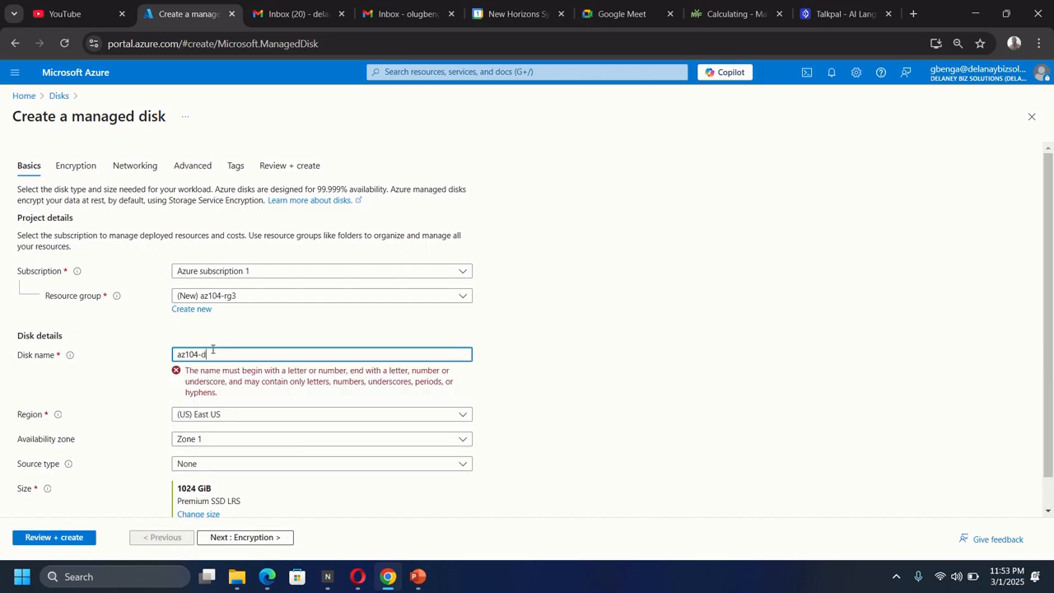
{"action": "type", "text": "isk1"}
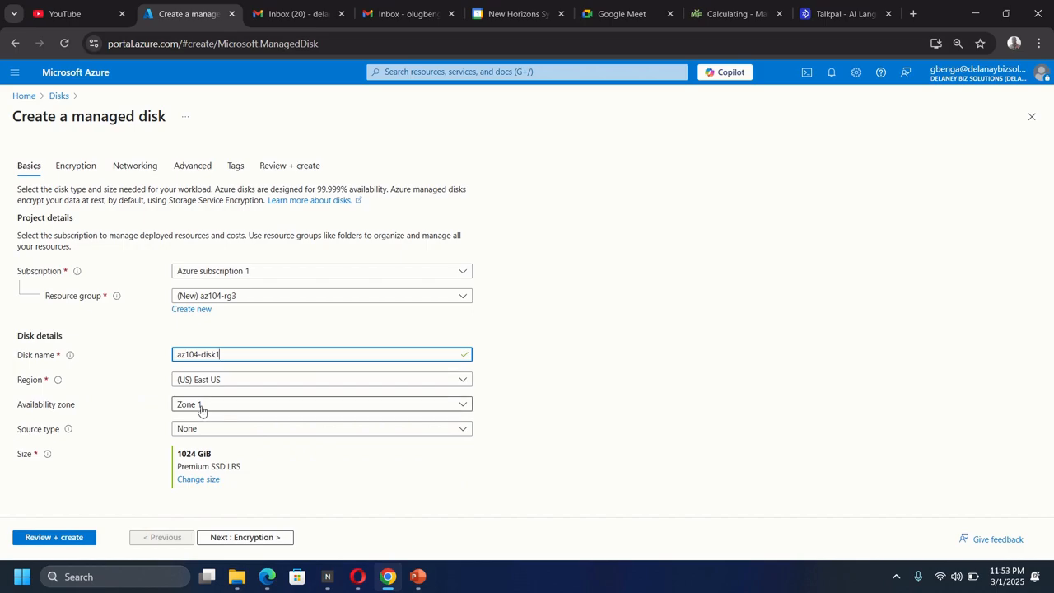
{"action": "left_click", "coordinate": [226, 404]}
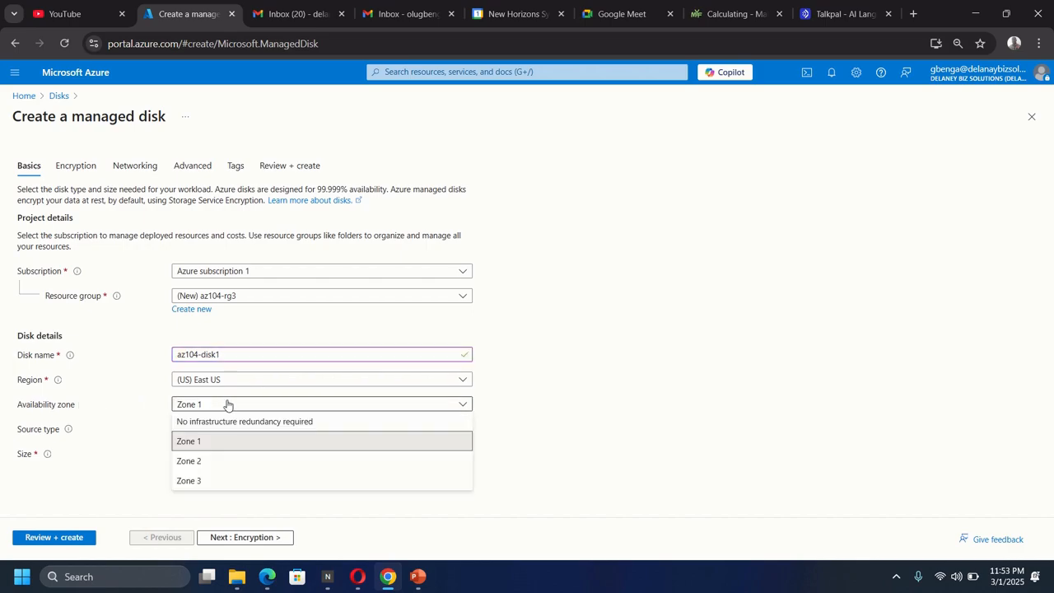
{"action": "left_click", "coordinate": [212, 421]}
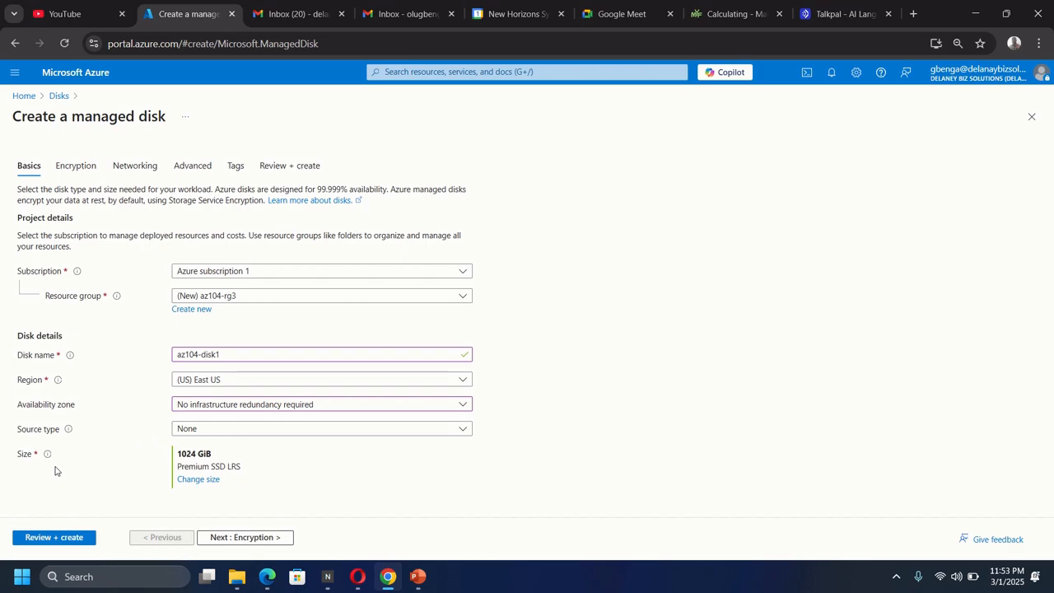
Step: Change the disk size to 32 GiB with locally-redundant Standard HDD storage
{"action": "left_click", "coordinate": [198, 483]}
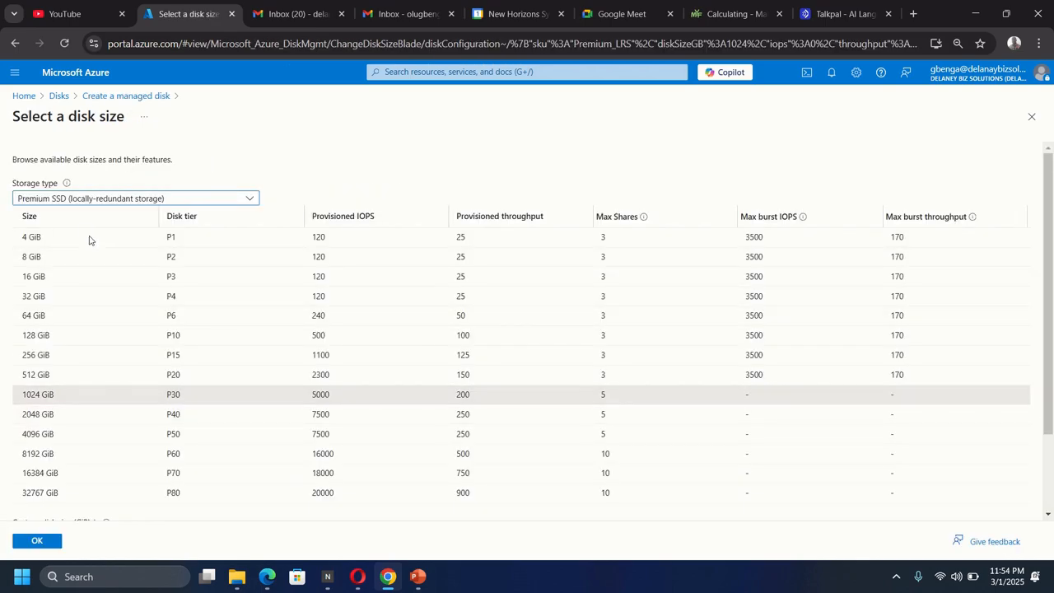
{"action": "left_click", "coordinate": [98, 200]}
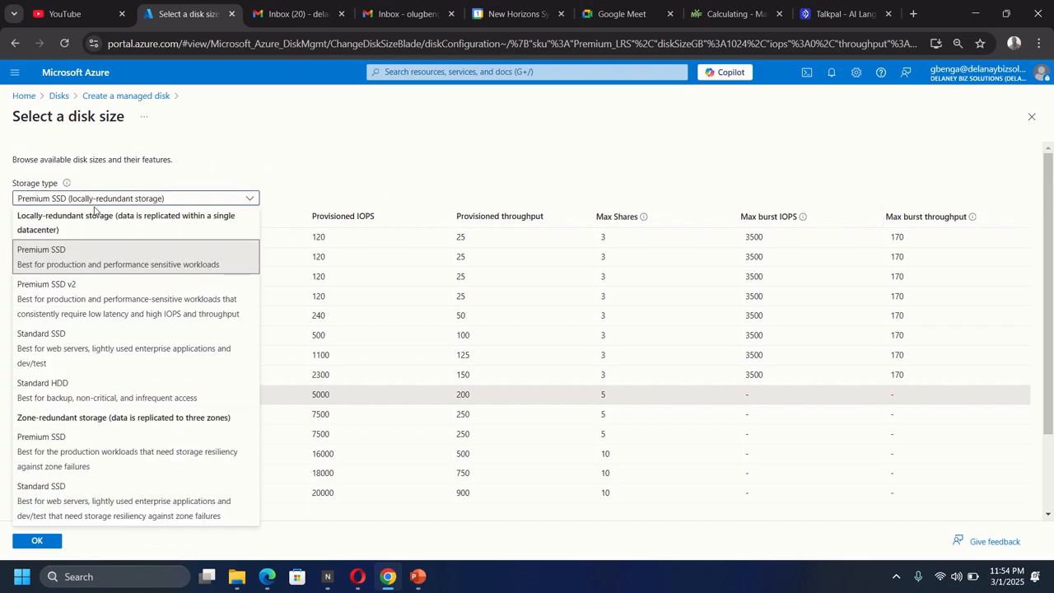
{"action": "left_click", "coordinate": [54, 390]}
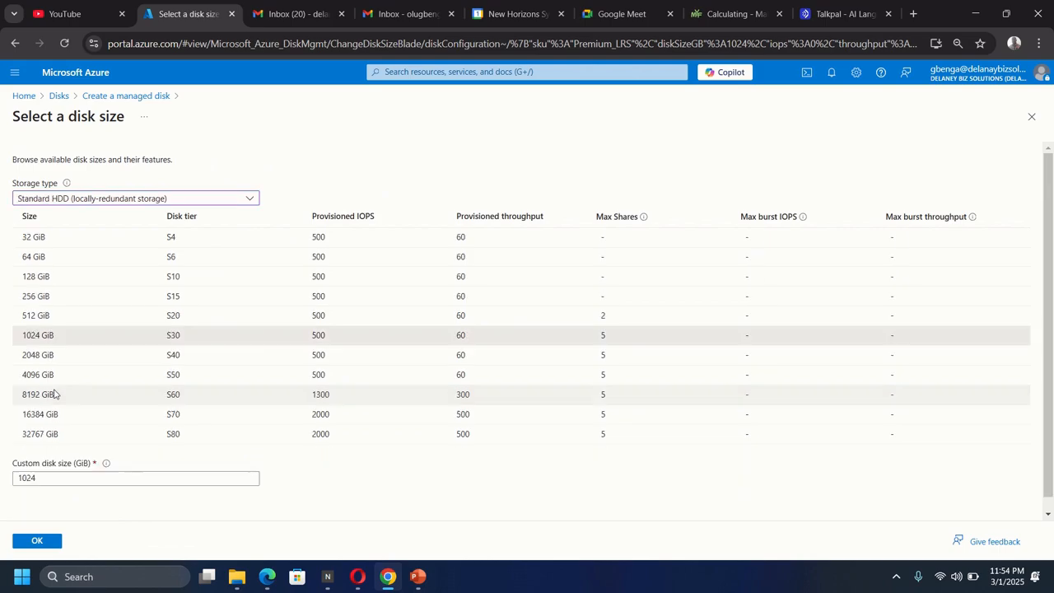
{"action": "left_click", "coordinate": [45, 236]}
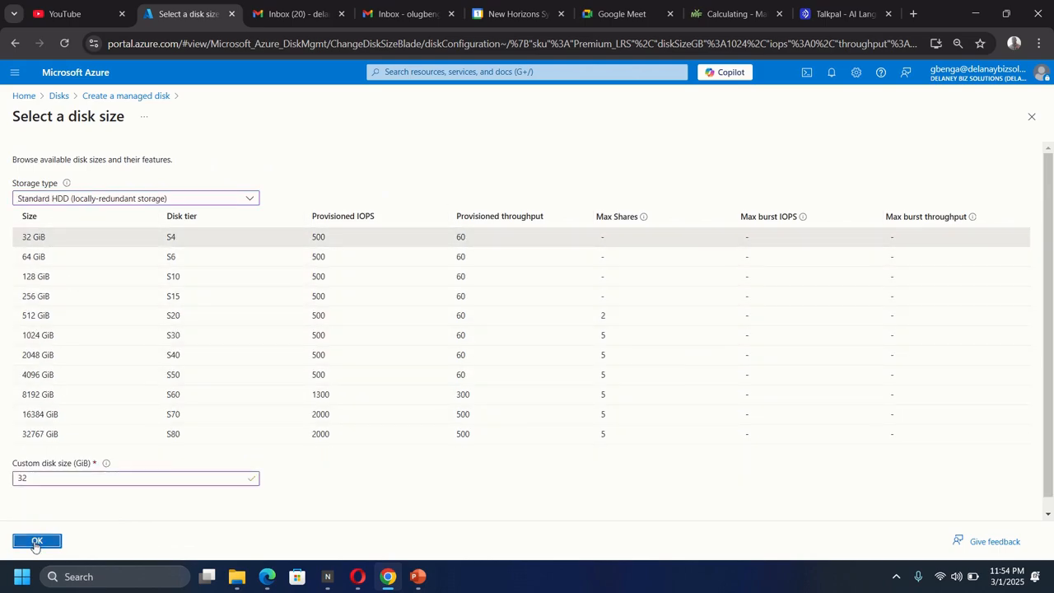
{"action": "left_click", "coordinate": [37, 540]}
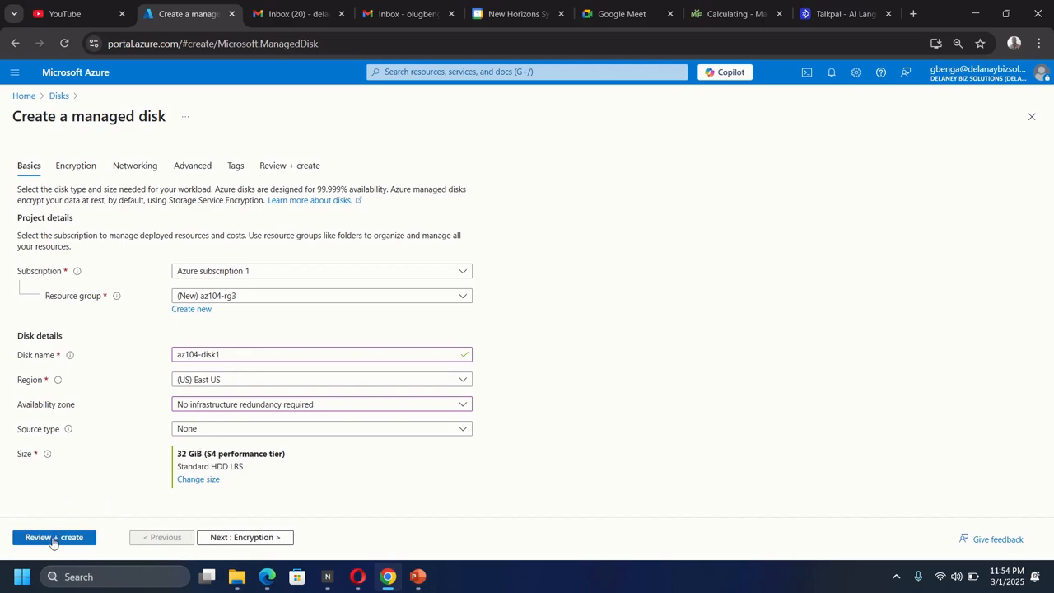
Step: Review and create the managed disk, and open the deployed disk resource
{"action": "left_click", "coordinate": [53, 540]}
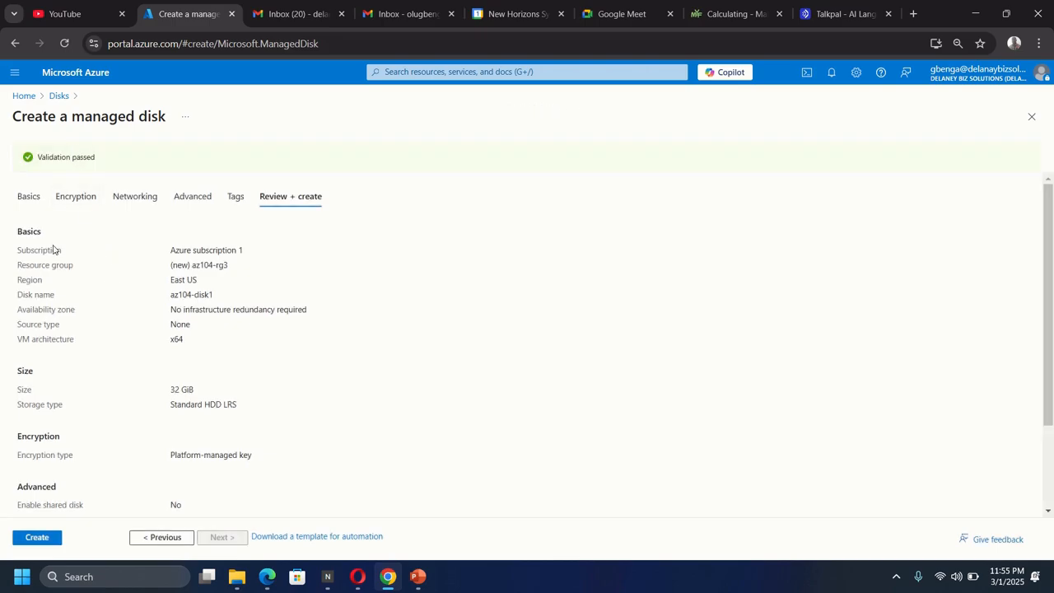
{"action": "left_click", "coordinate": [44, 539]}
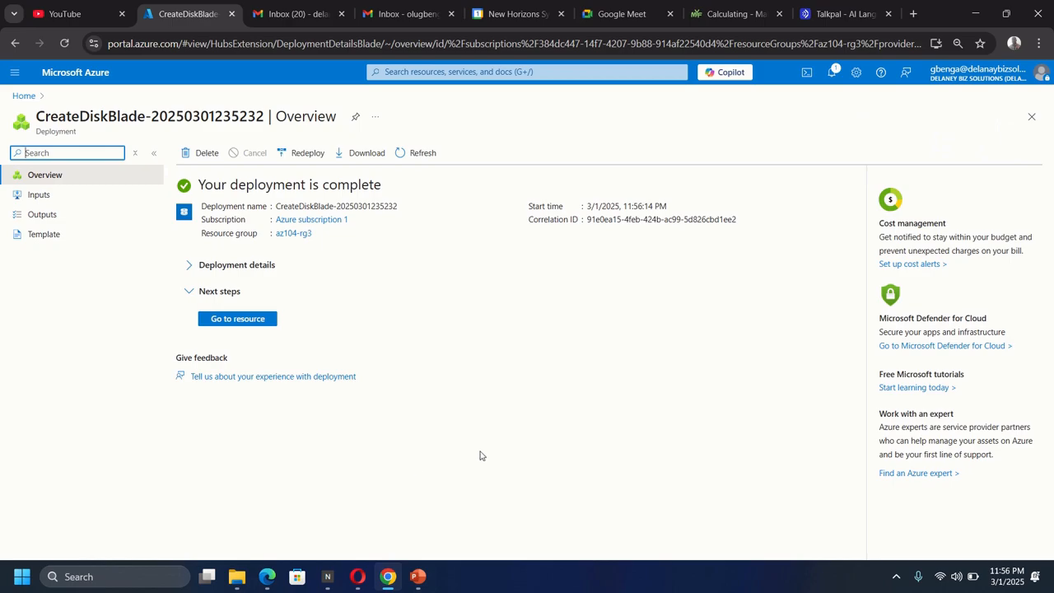
{"action": "left_click", "coordinate": [234, 320]}
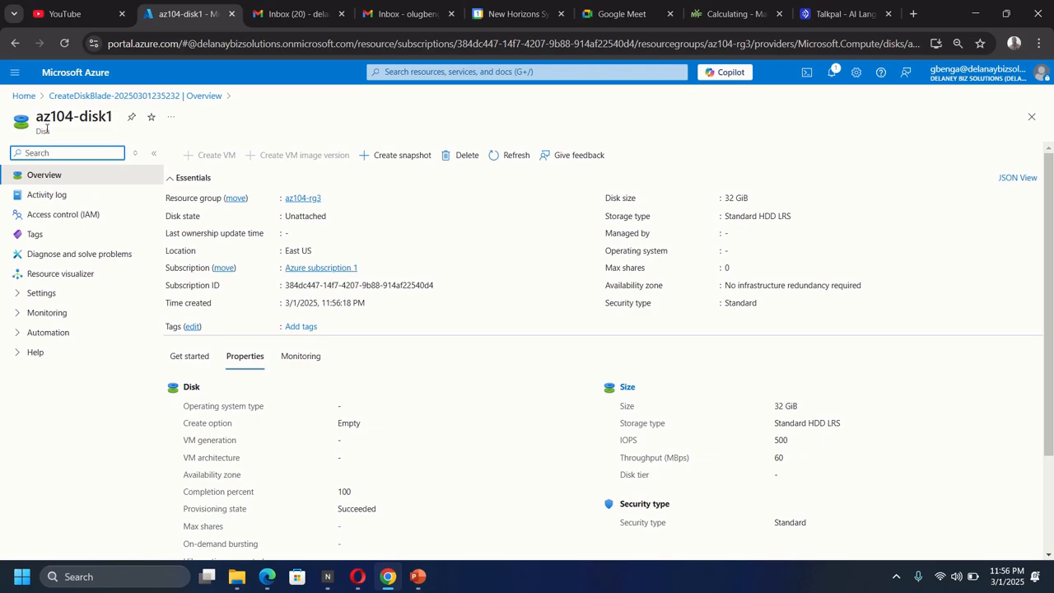
Step: Open the export template of az104-disk1 and download it
{"action": "left_click", "coordinate": [21, 335]}
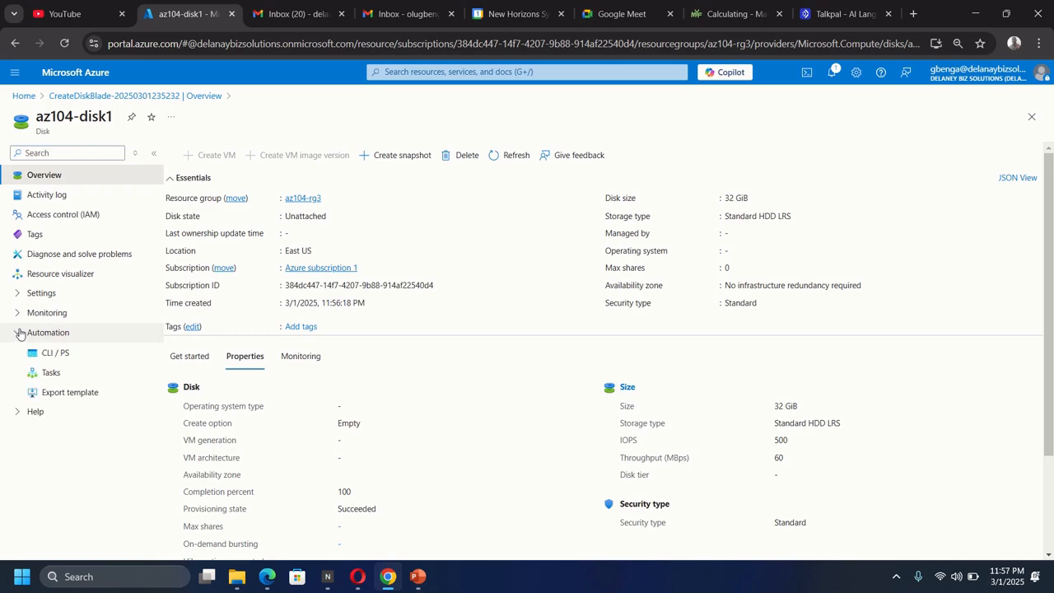
{"action": "left_click", "coordinate": [76, 397]}
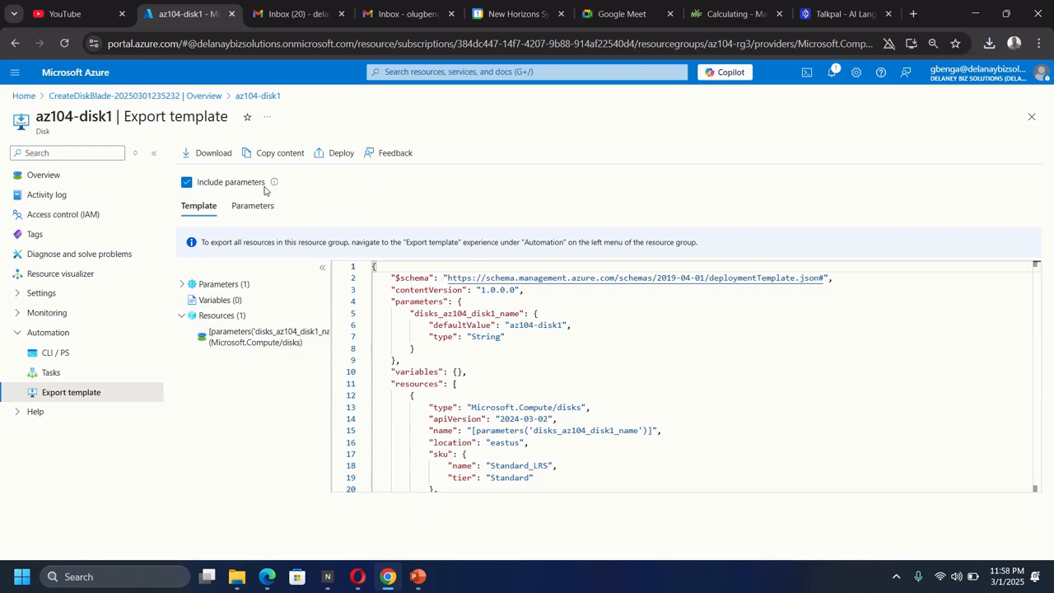
{"action": "left_click", "coordinate": [203, 154]}
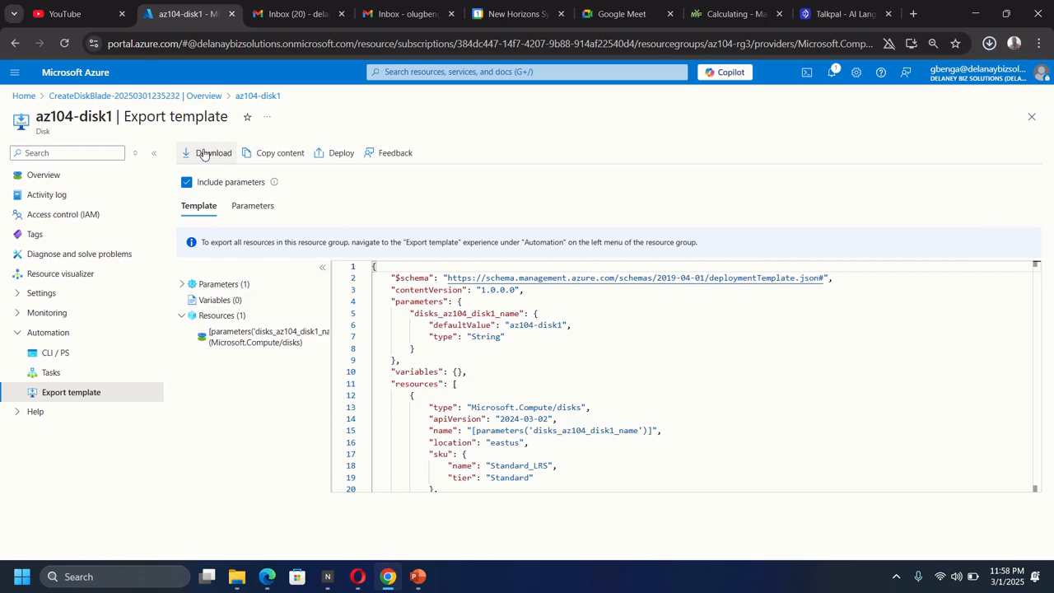
{"action": "left_click", "coordinate": [203, 154]}
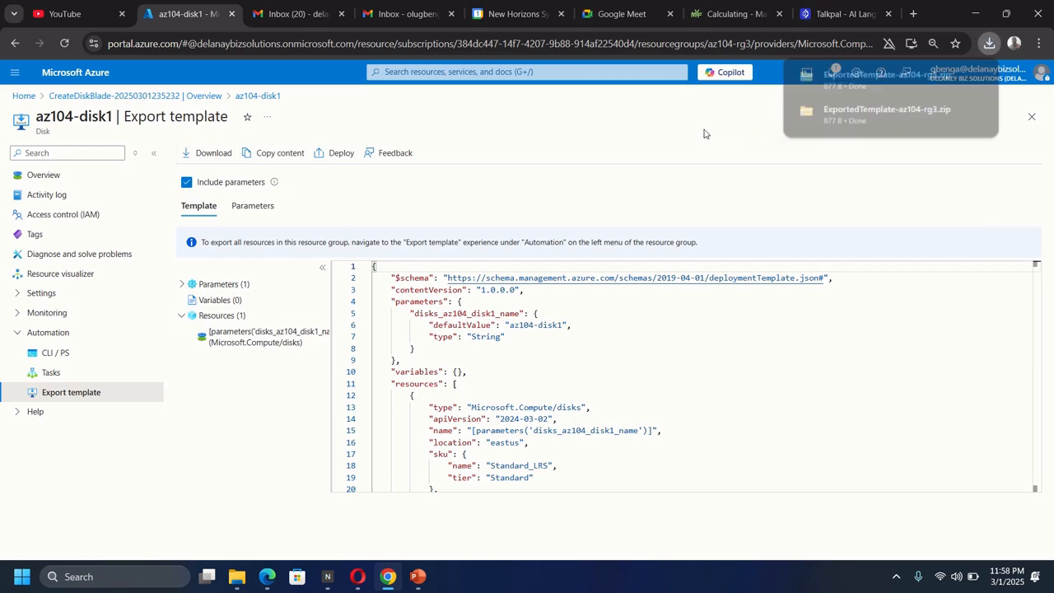
Step: Switch to File Explorer, extract the ExportedTemplate-az104-rg3 archive in Downloads, and return to the Downloads folder
{"action": "left_click", "coordinate": [236, 576]}
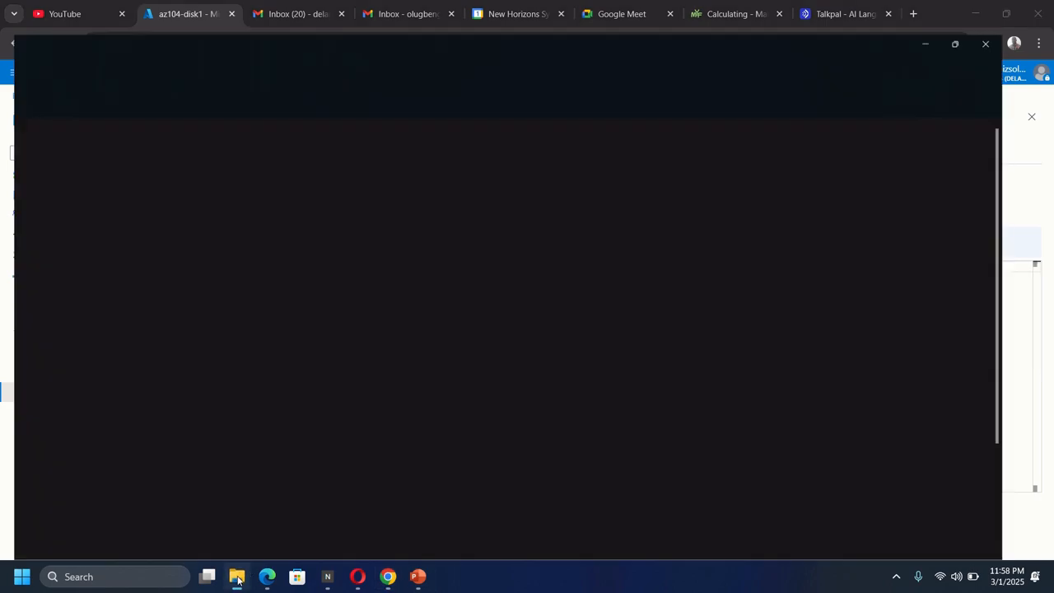
{"action": "left_click", "coordinate": [60, 212]}
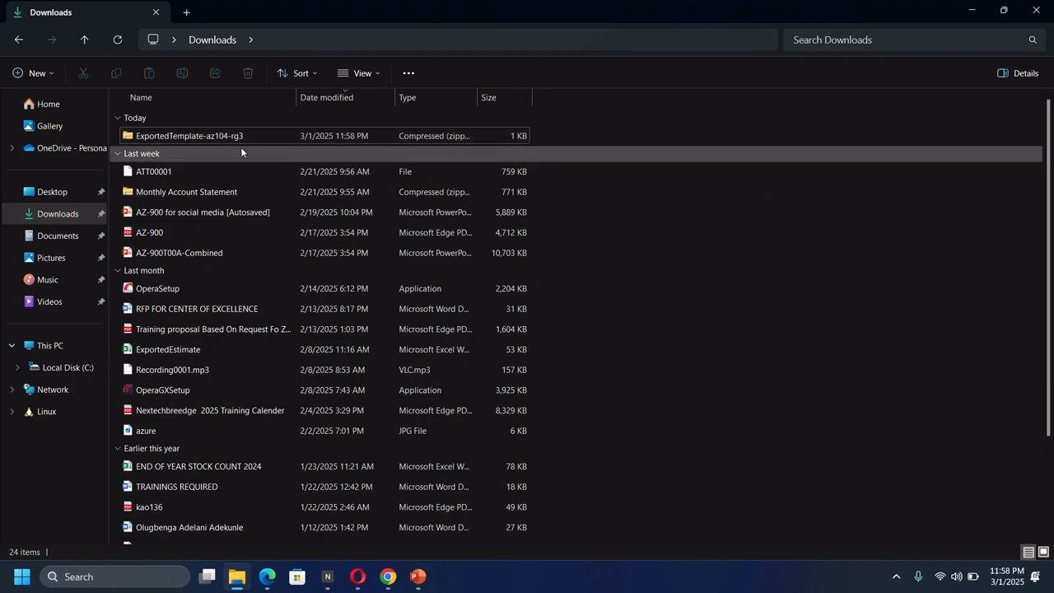
{"action": "right_click", "coordinate": [185, 136]}
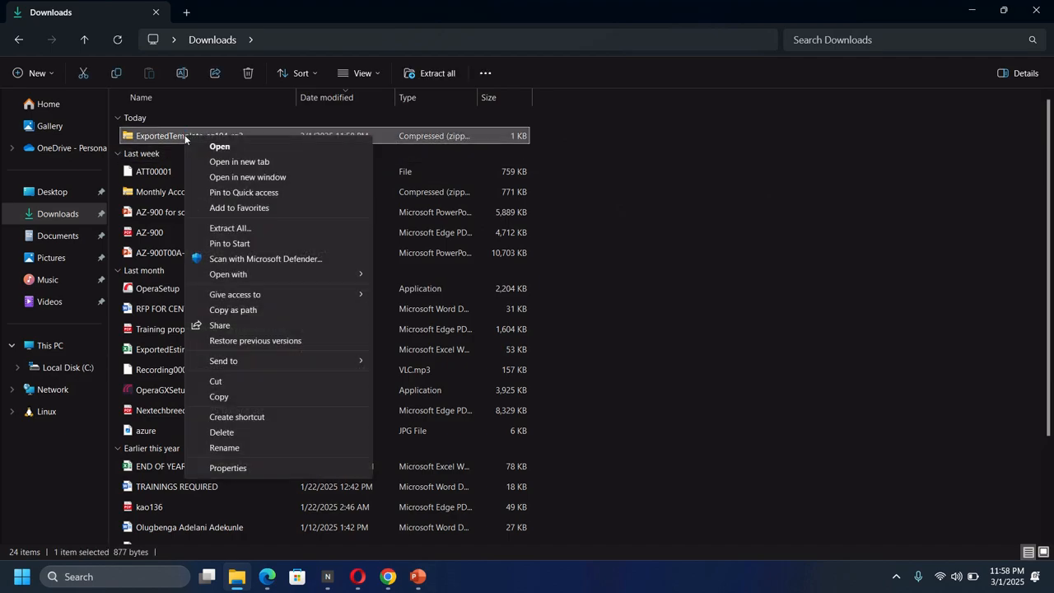
{"action": "left_click", "coordinate": [232, 228]}
{"action": "left_click", "coordinate": [636, 425]}
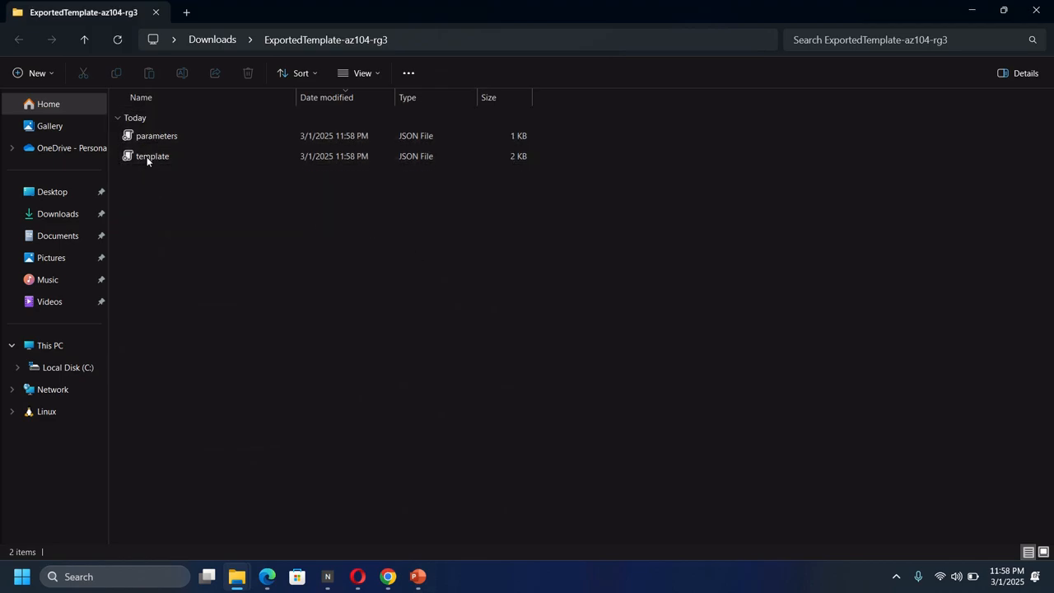
{"action": "left_click", "coordinate": [70, 216]}
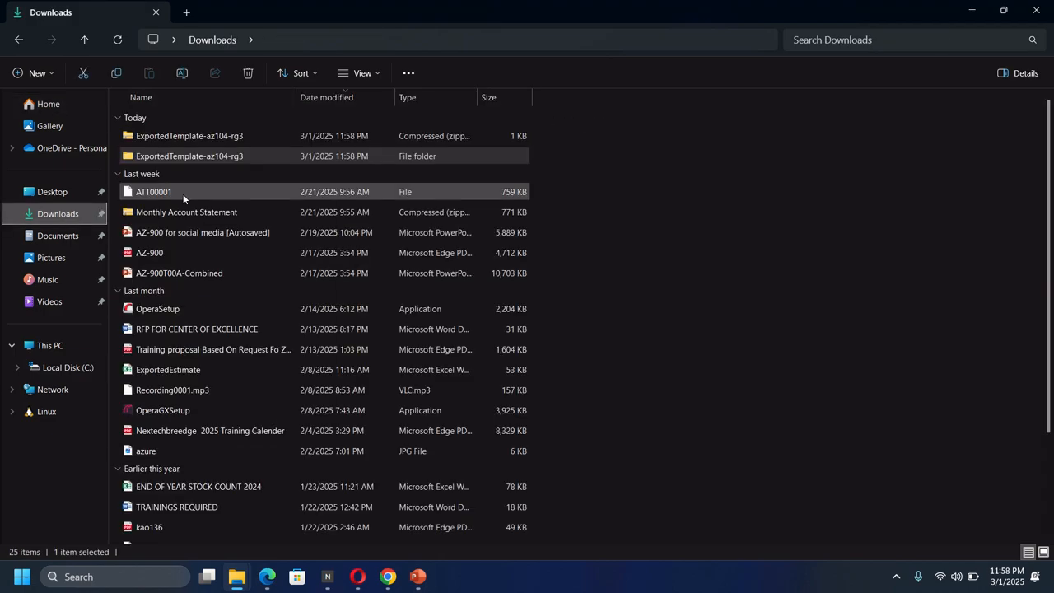
Step: Open the extracted ExportedTemplate-az104-rg3 folder to check its files, and switch back to the Azure portal in Chrome
{"action": "double_click", "coordinate": [178, 157]}
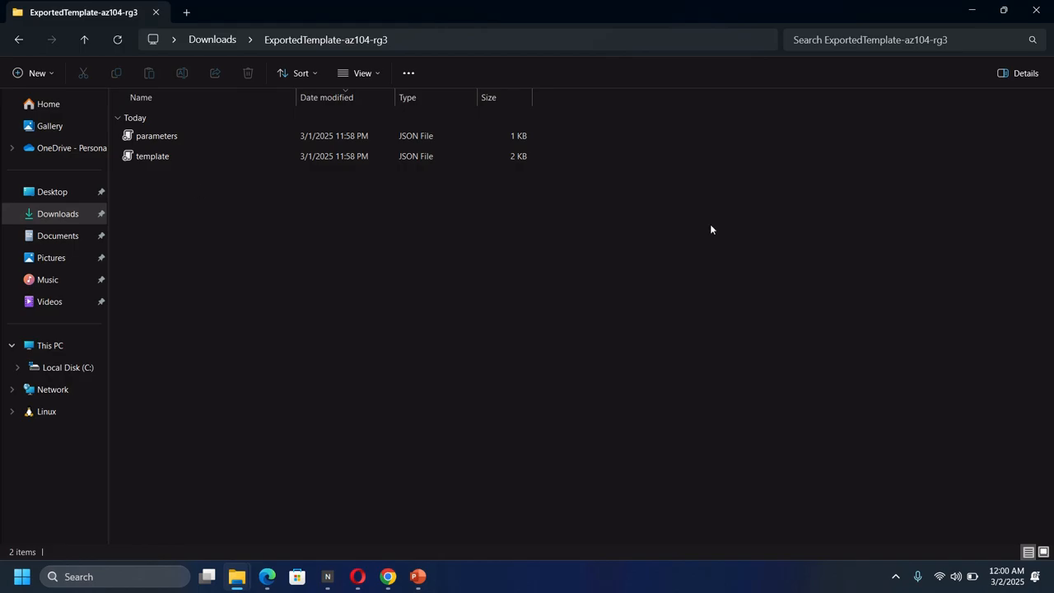
{"action": "left_click", "coordinate": [974, 15]}
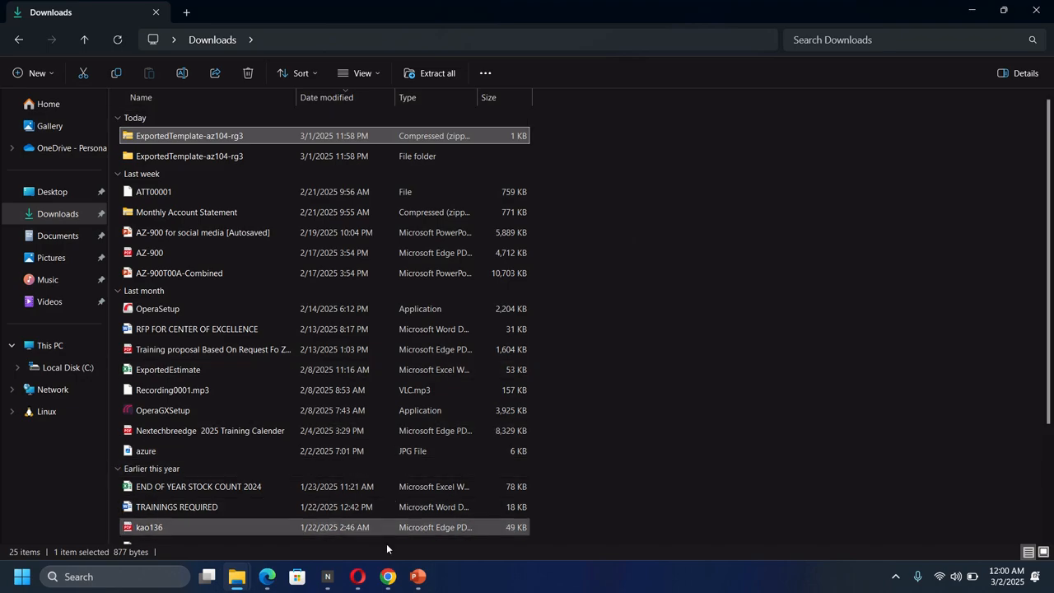
{"action": "left_click", "coordinate": [387, 579]}
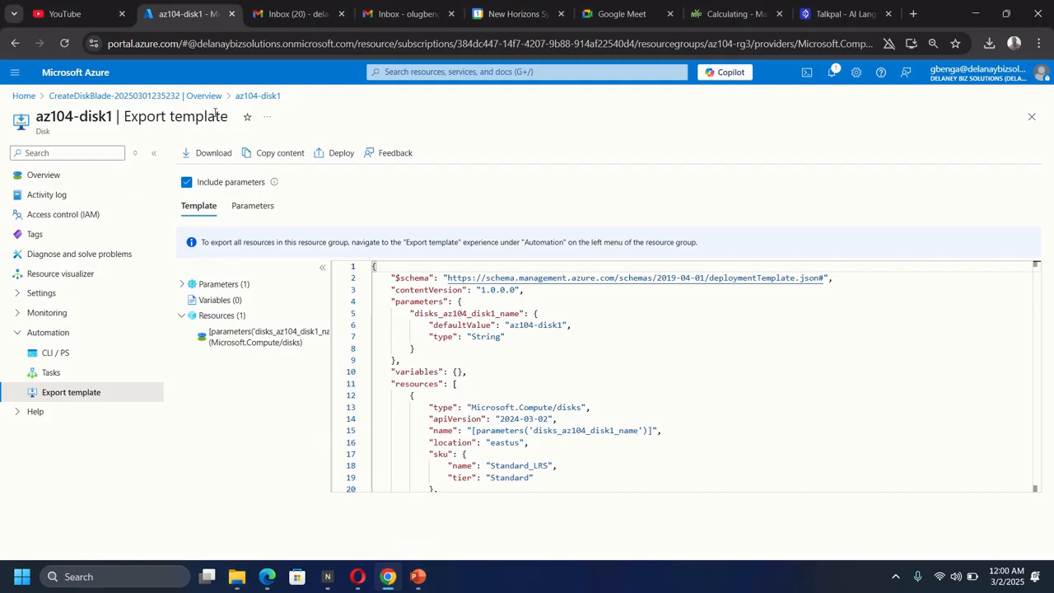
Step: Search the portal for "deploy", open Deploy a custom template, and choose to build your own template in the editor
{"action": "left_click", "coordinate": [416, 73]}
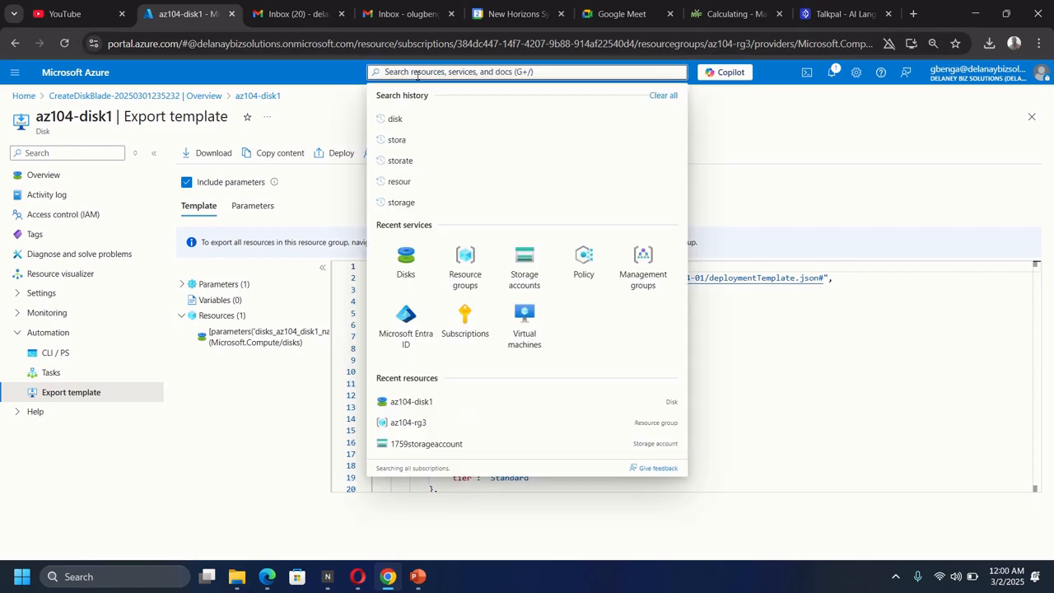
{"action": "type", "text": "dep"}
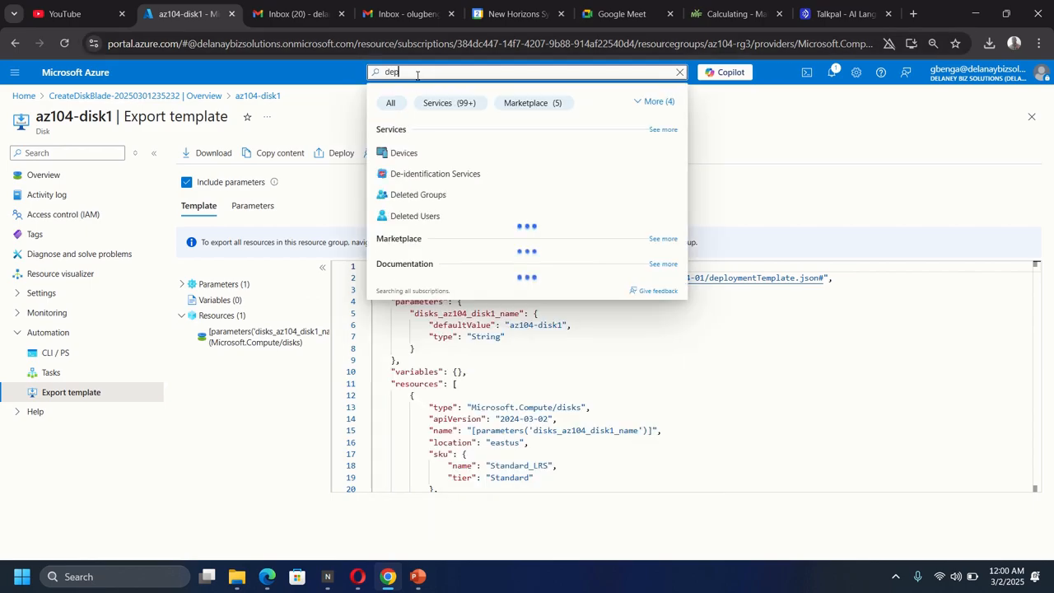
{"action": "type", "text": "loy"}
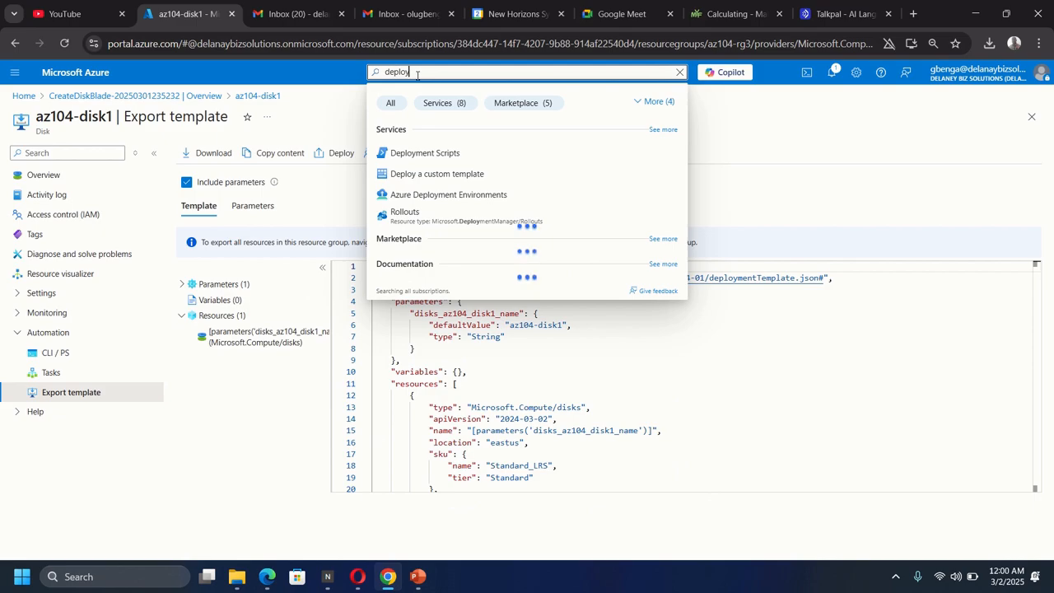
{"action": "left_click", "coordinate": [432, 176]}
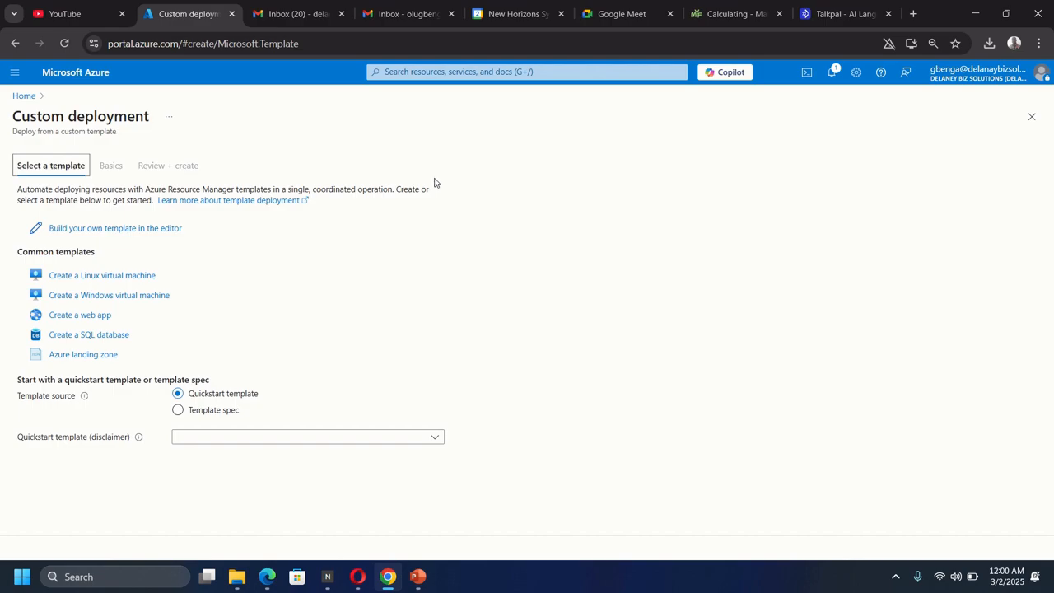
{"action": "left_click", "coordinate": [85, 231]}
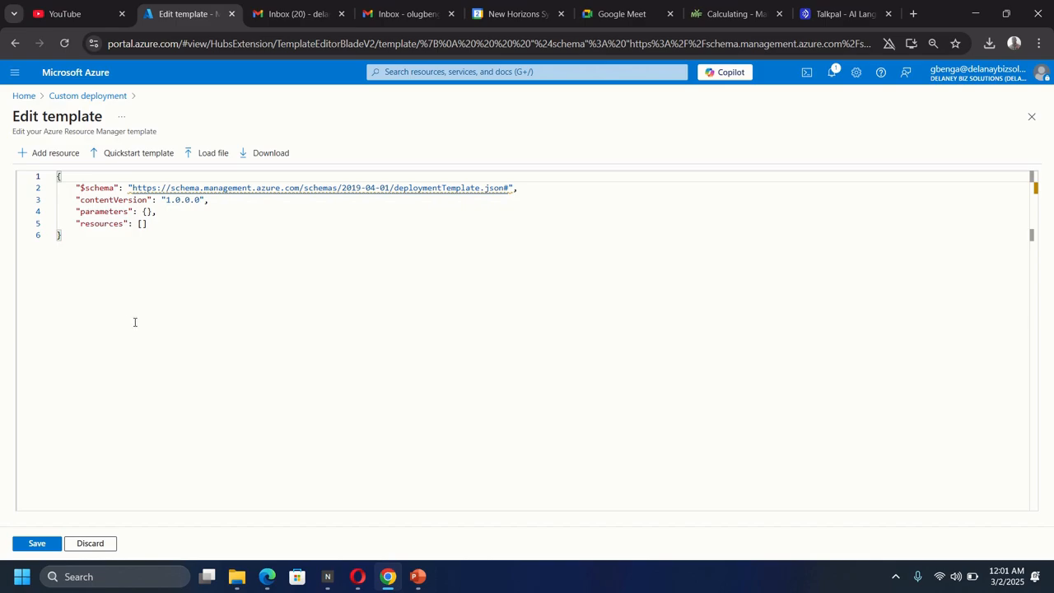
Step: Load the template JSON file from the ExportedTemplate-az104-rg3 folder in Downloads into the template editor
{"action": "left_click", "coordinate": [217, 157]}
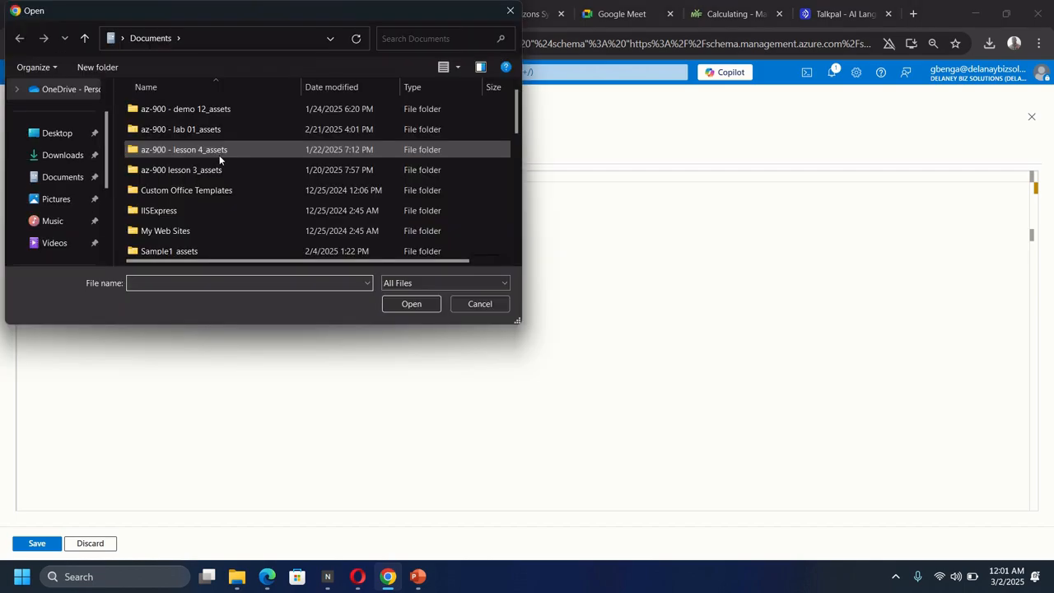
{"action": "left_click", "coordinate": [51, 154]}
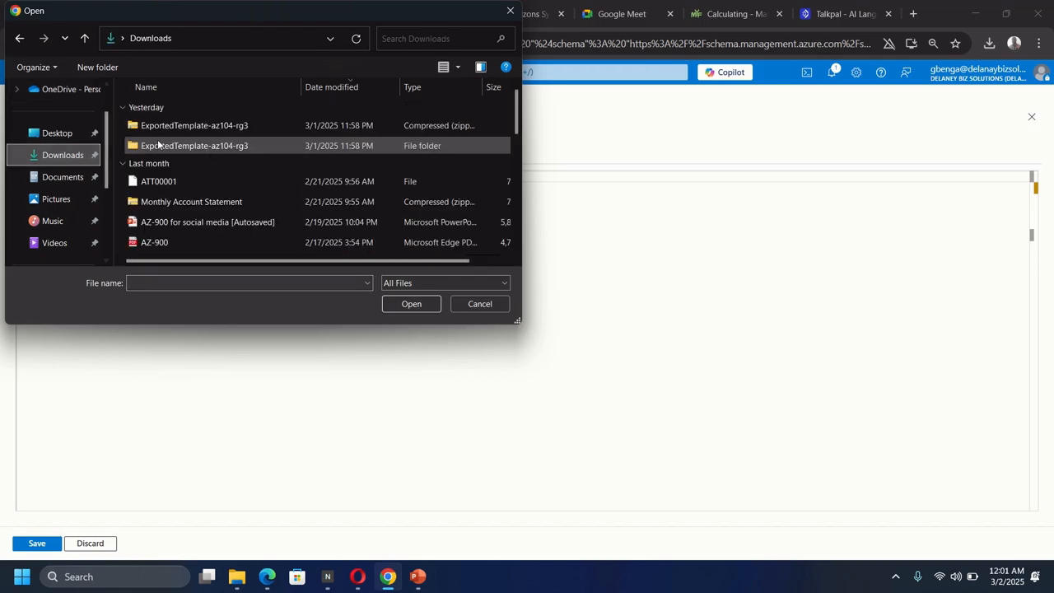
{"action": "double_click", "coordinate": [177, 145]}
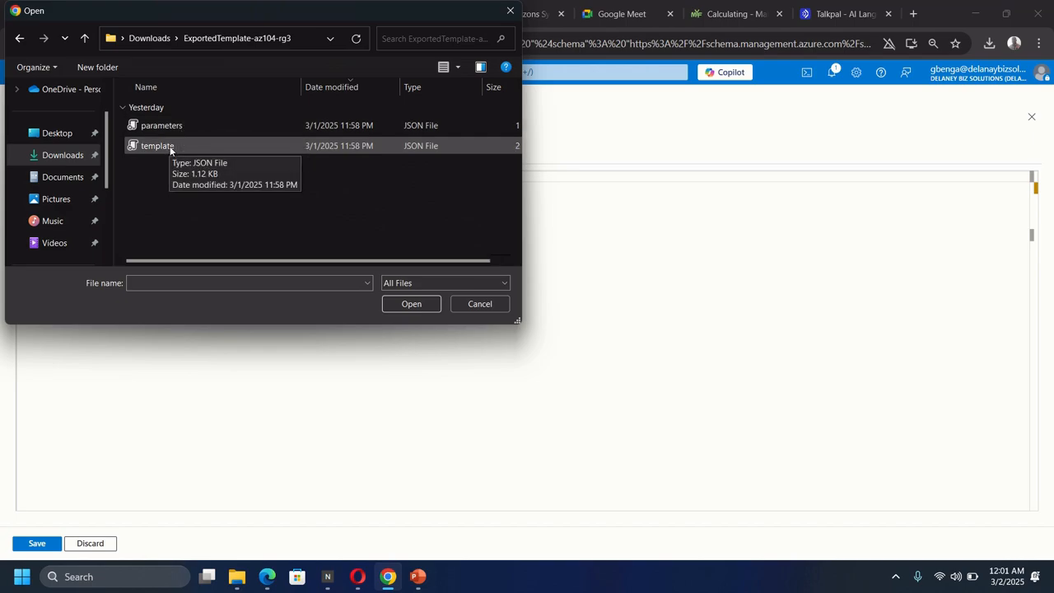
{"action": "double_click", "coordinate": [169, 149]}
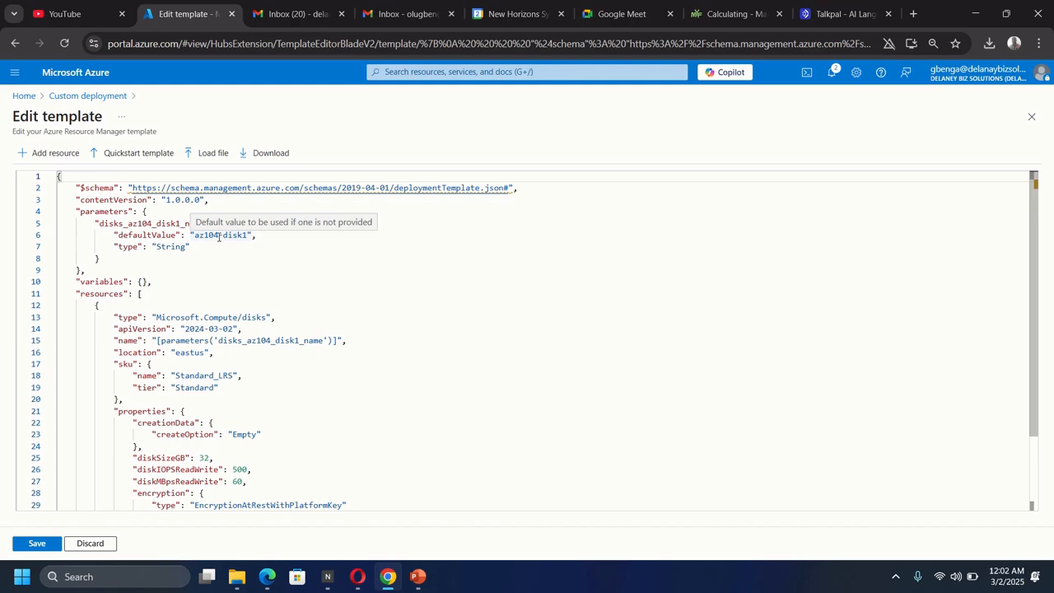
Step: Find and replace all occurrences of disks_az104_disk1_name in the template with disk_name
{"action": "left_click", "coordinate": [407, 268]}
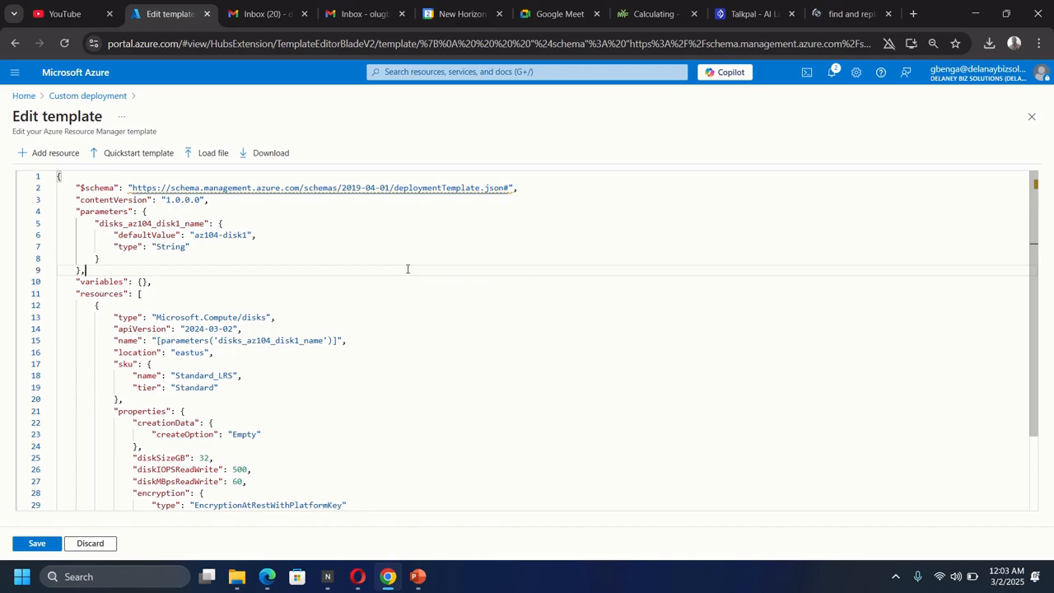
{"action": "key", "text": "ctrl+h"}
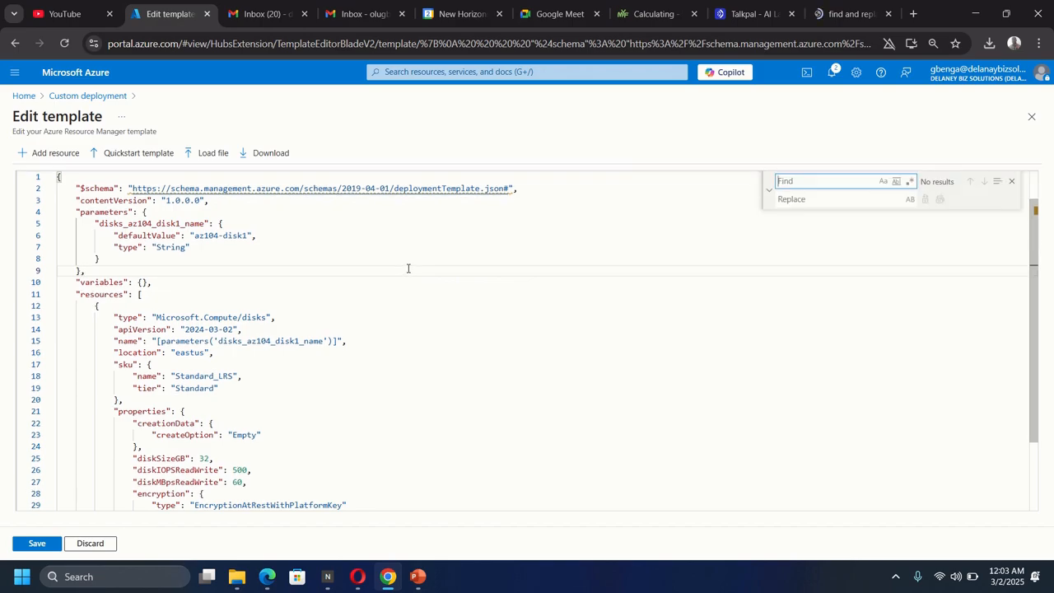
{"action": "left_click", "coordinate": [832, 184]}
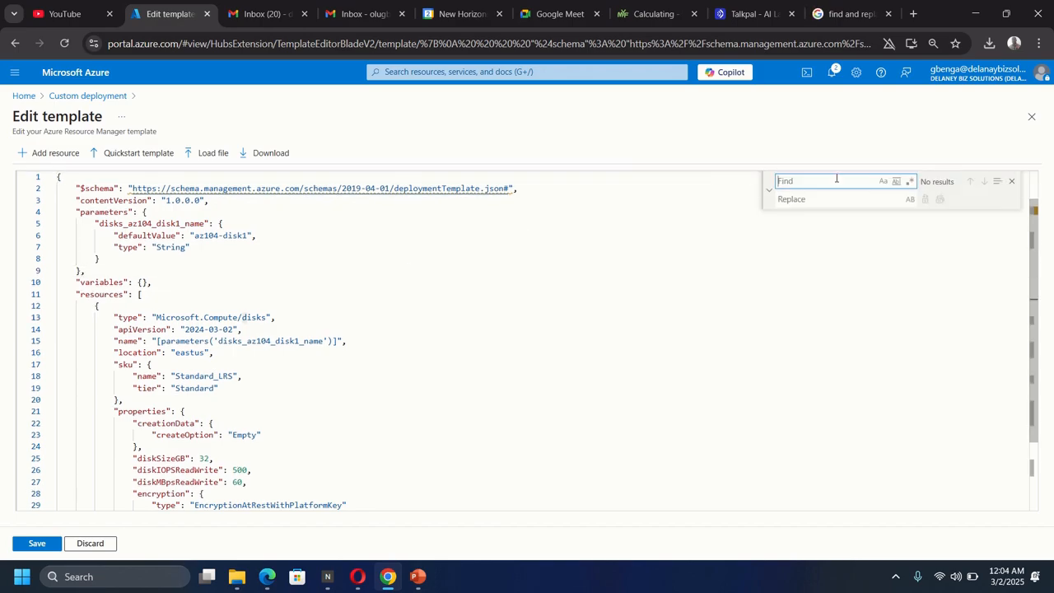
{"action": "left_click", "coordinate": [760, 266]}
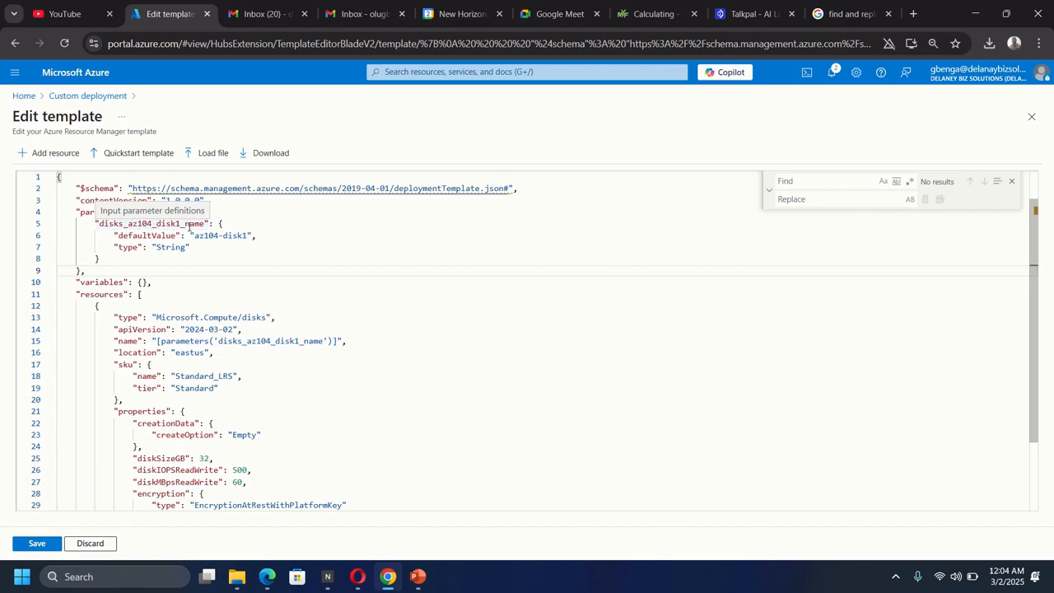
{"action": "left_click", "coordinate": [813, 182]}
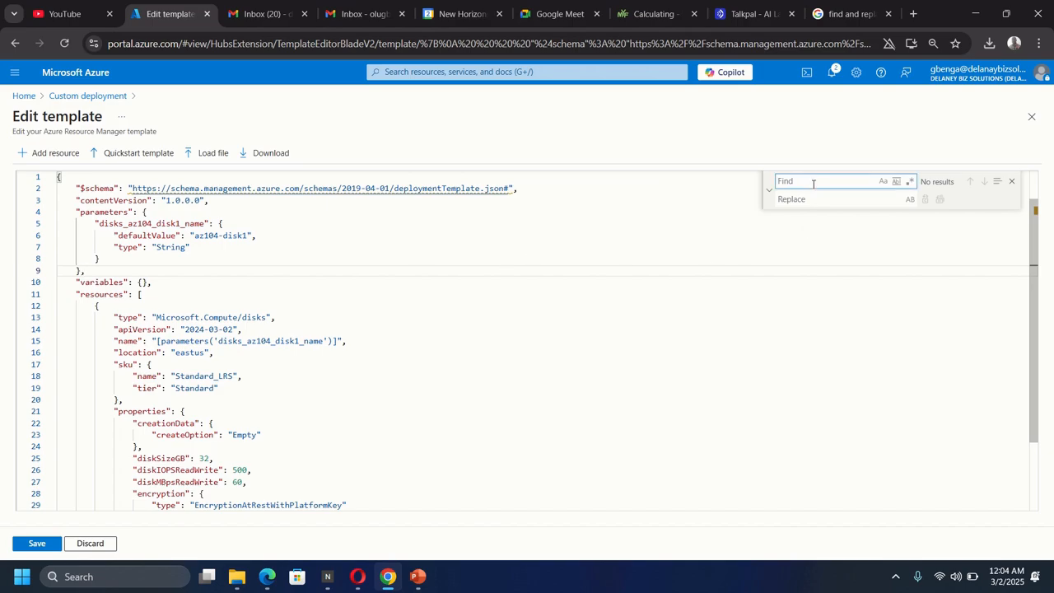
{"action": "type", "text": "disk"}
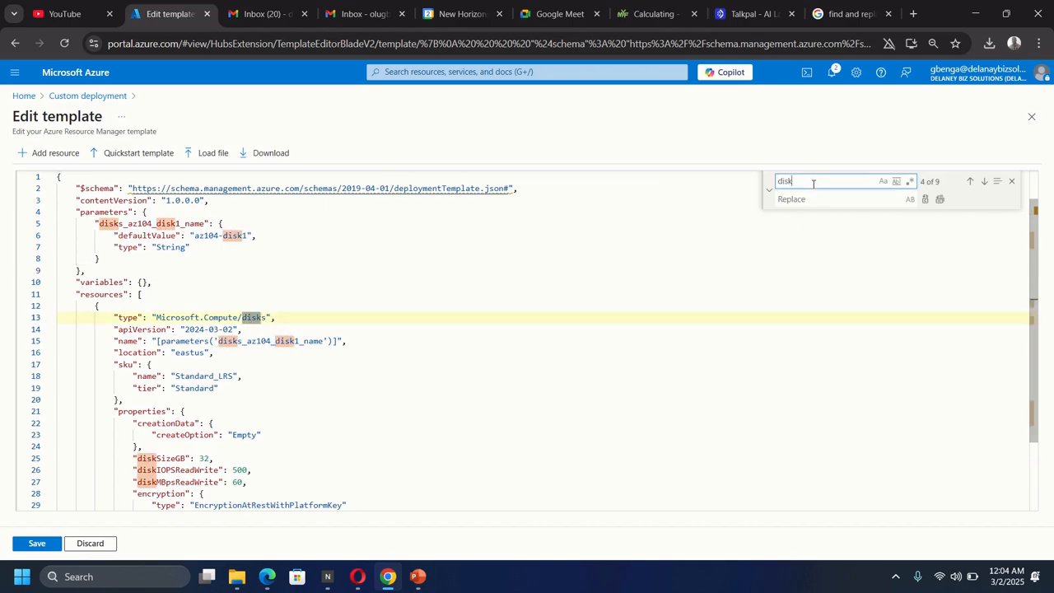
{"action": "type", "text": "s"}
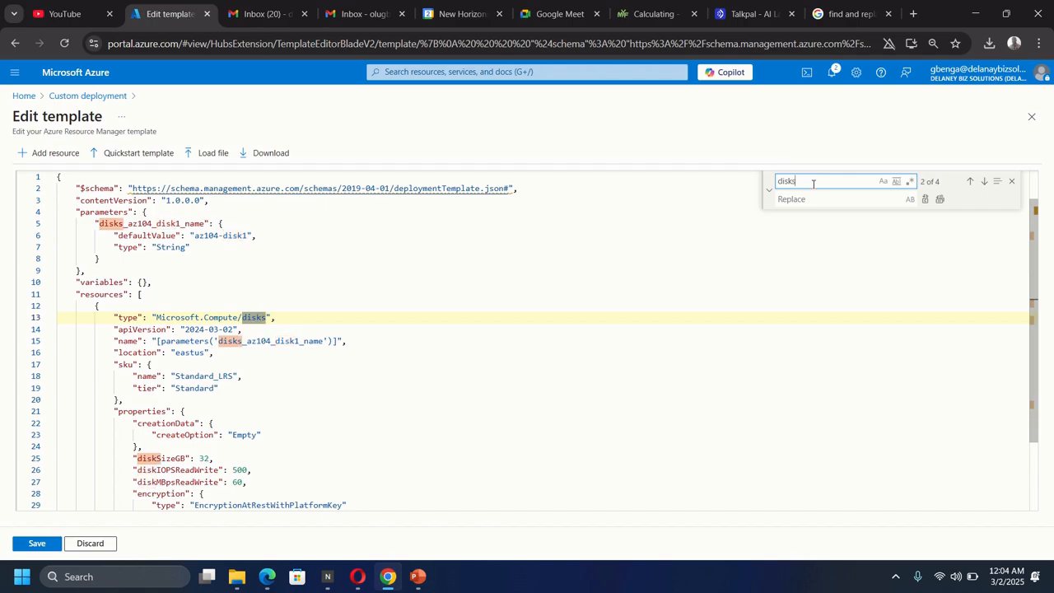
{"action": "type", "text": "_"}
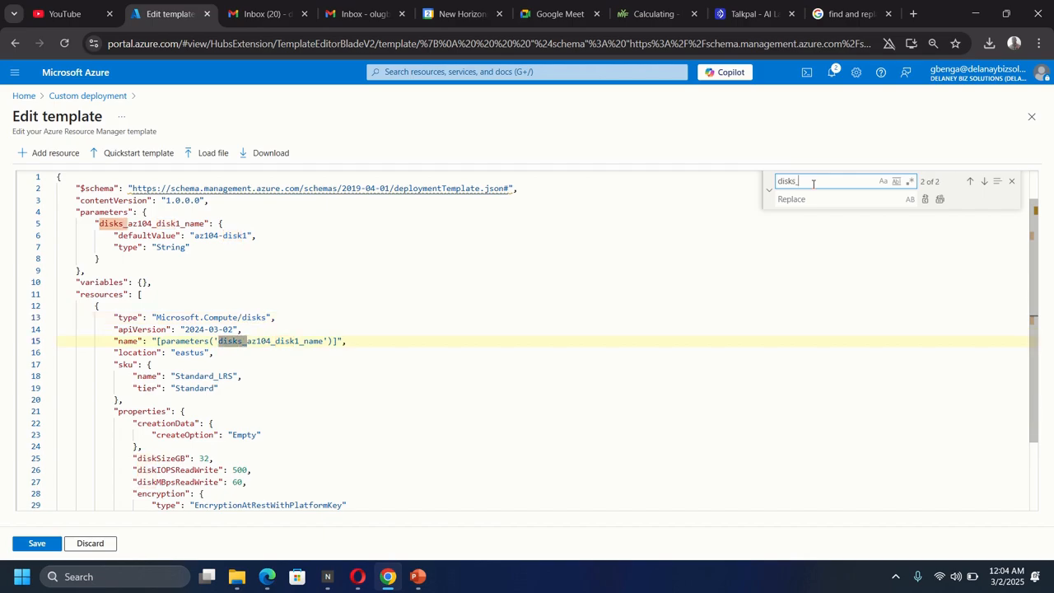
{"action": "type", "text": "az104"}
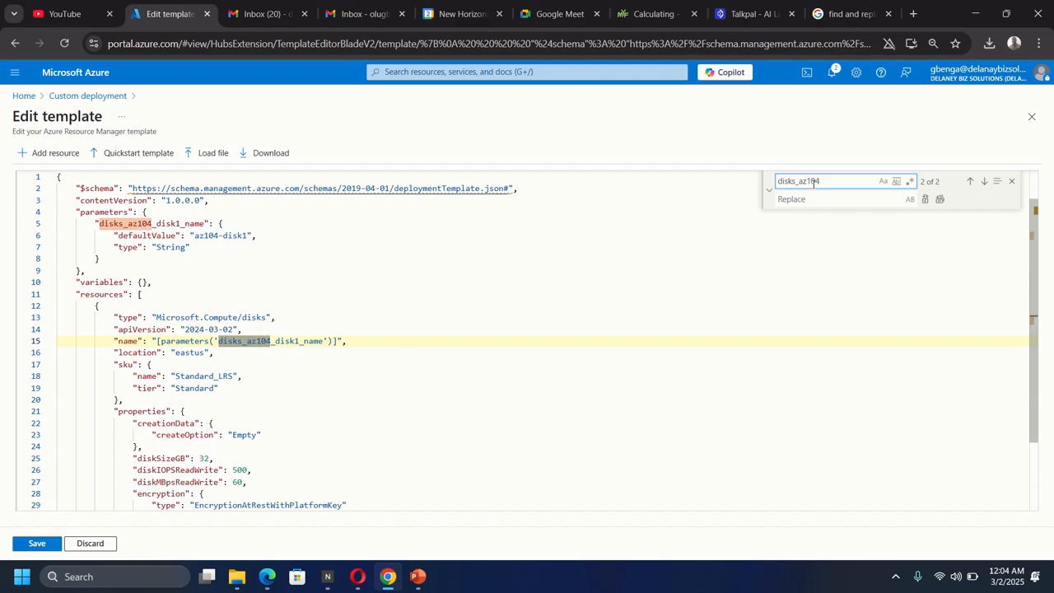
{"action": "type", "text": "_disk"}
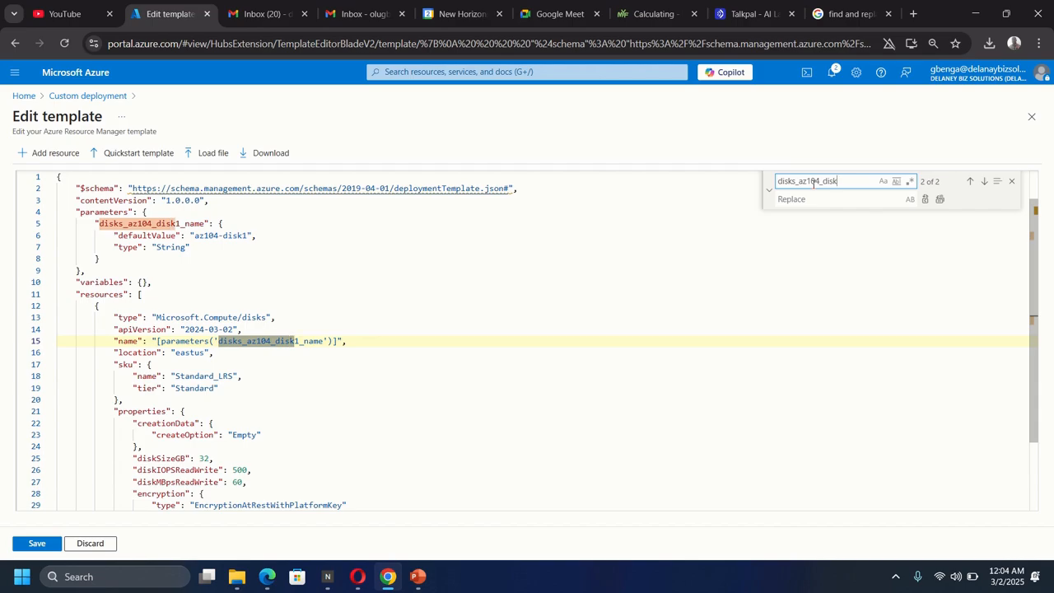
{"action": "type", "text": "1_name"}
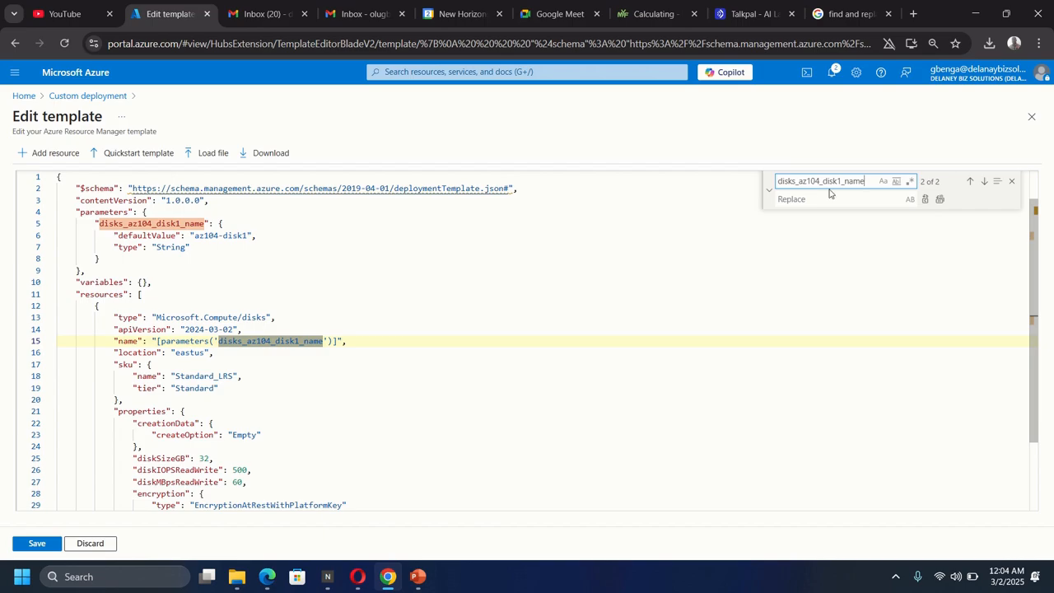
{"action": "left_click", "coordinate": [818, 200]}
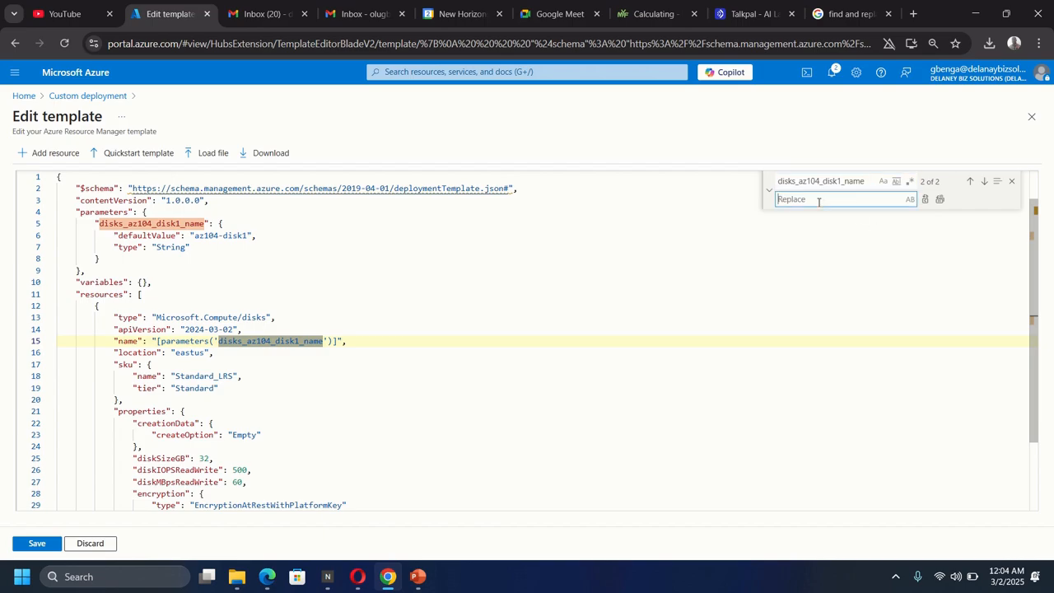
{"action": "type", "text": "disk_name"}
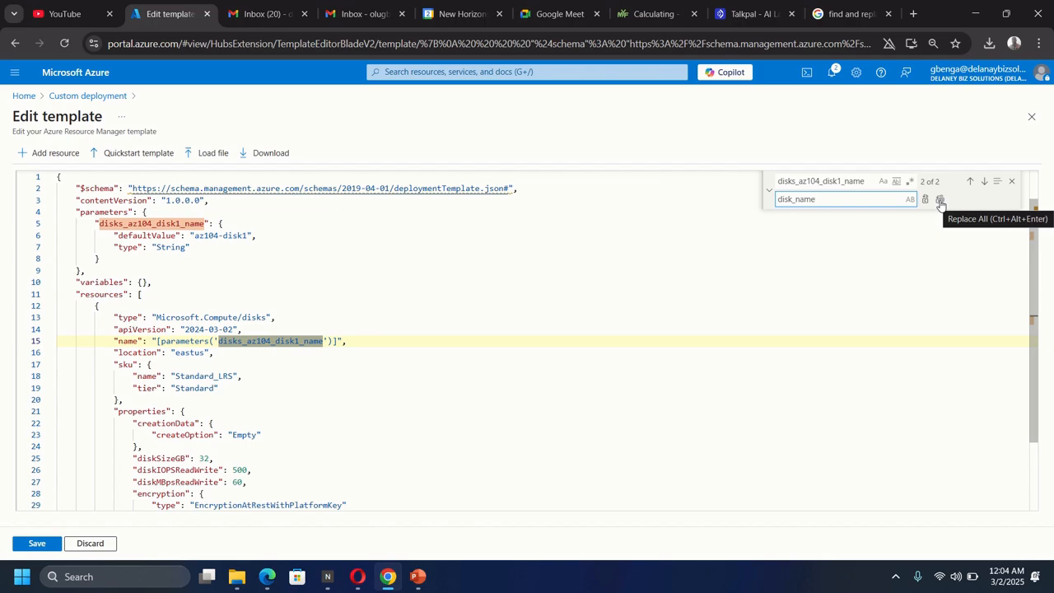
{"action": "left_click", "coordinate": [940, 201]}
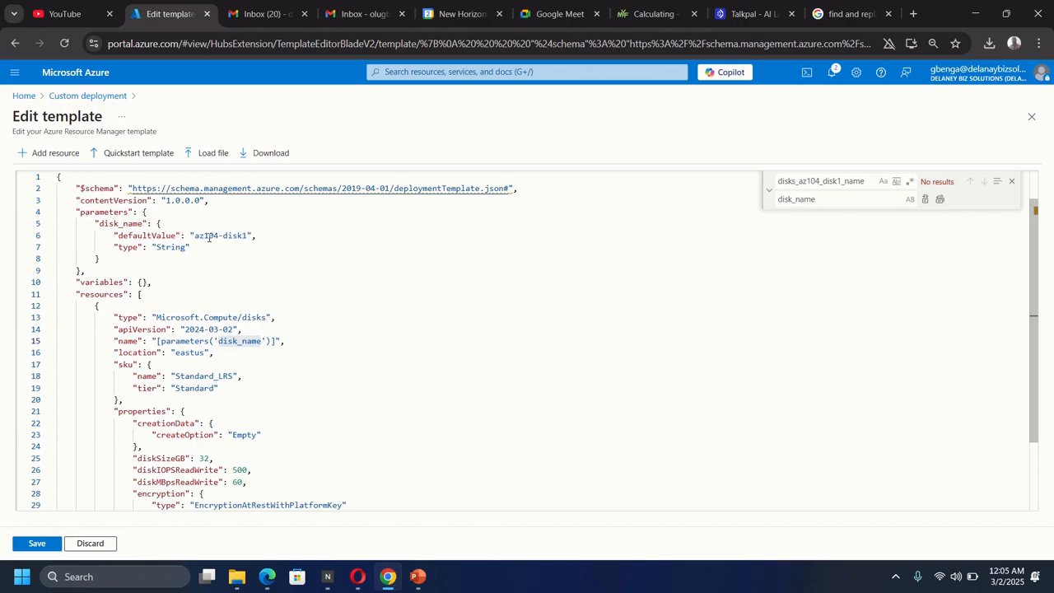
Step: Replace all occurrences of az104-disk1 in the template with az104-disk2, and save the template
{"action": "left_click_drag", "start_coordinate": [870, 181], "coordinate": [769, 182]}
{"action": "type", "text": "az"}
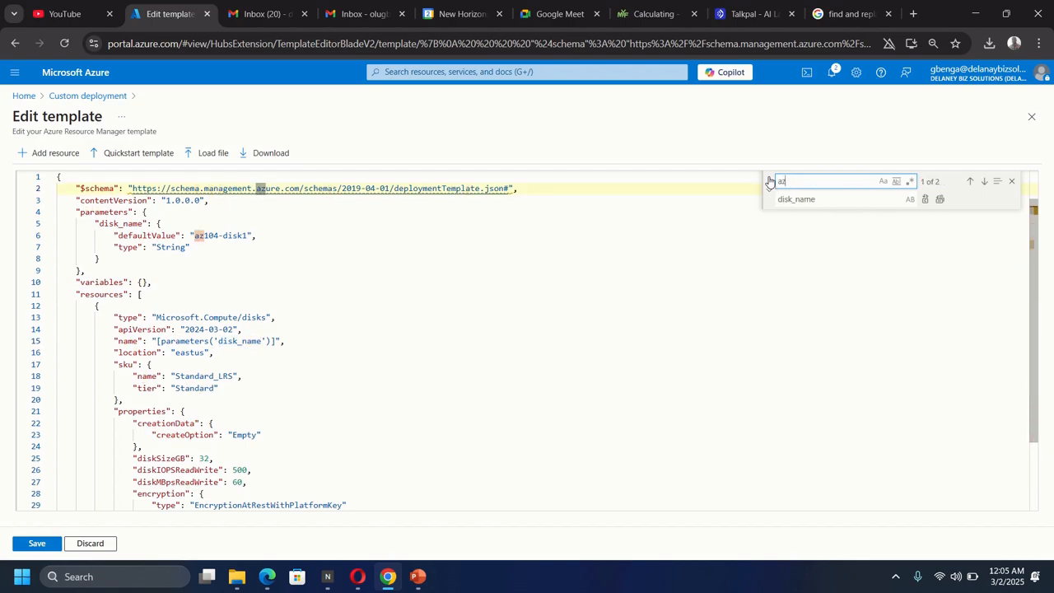
{"action": "type", "text": "104"}
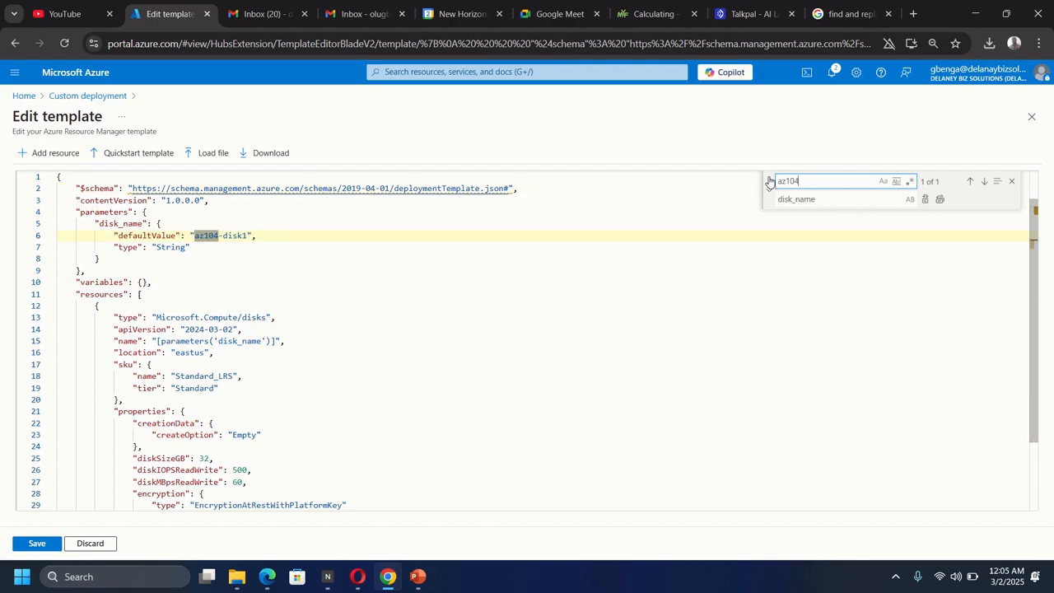
{"action": "type", "text": "-disk1"}
{"action": "double_click", "coordinate": [835, 196]}
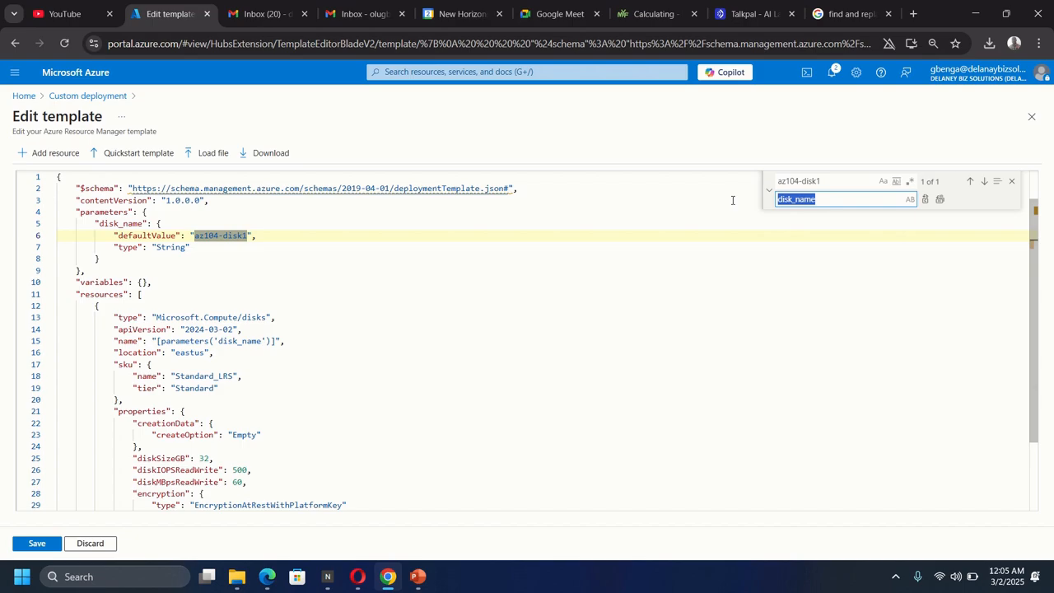
{"action": "type", "text": "az104-"}
{"action": "mouse_move", "coordinate": [571, 4]}
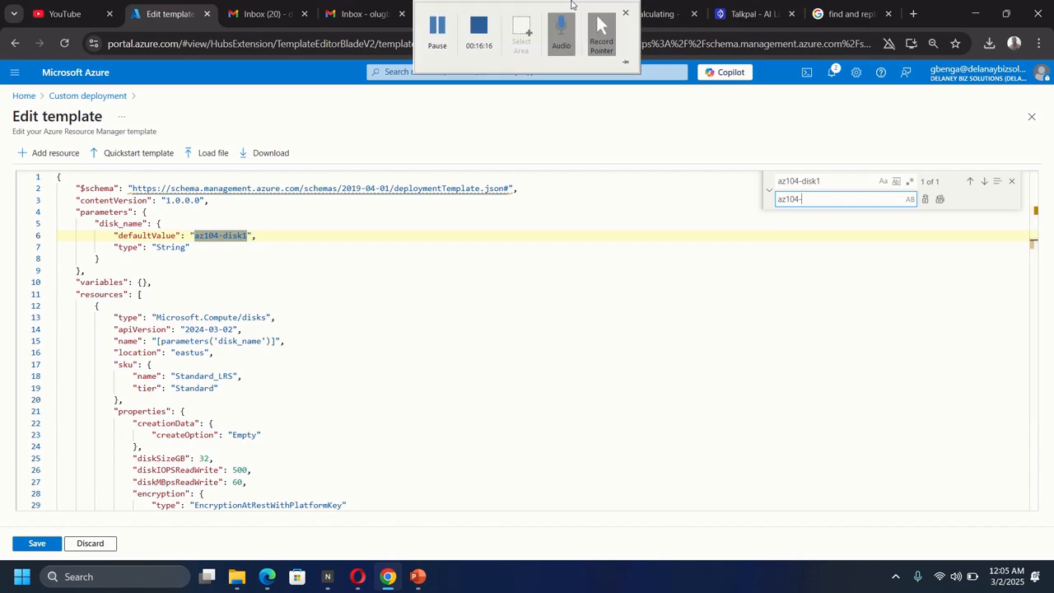
{"action": "type", "text": "-"}
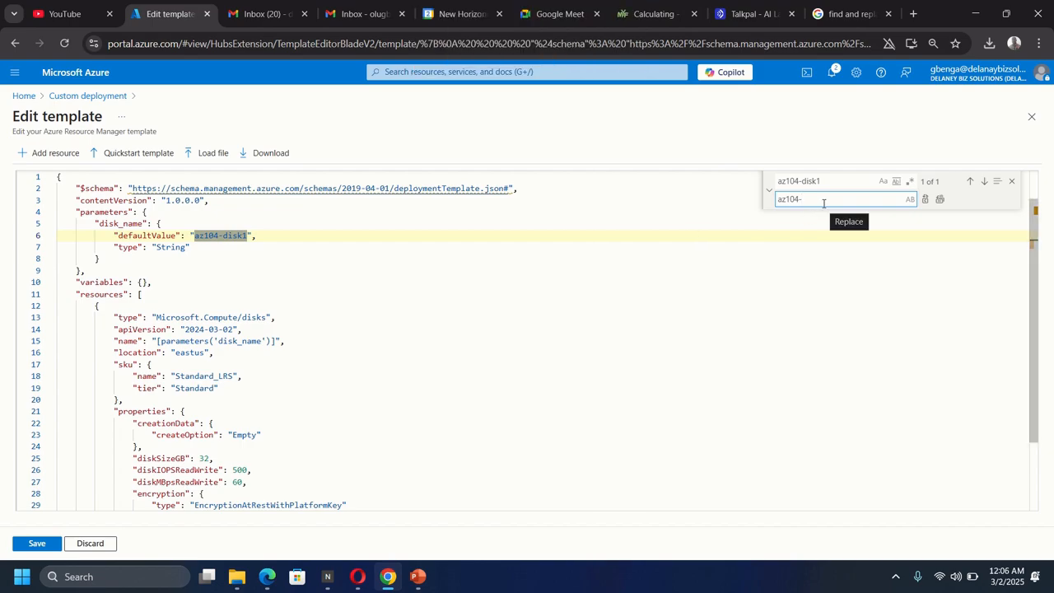
{"action": "type", "text": "disk2"}
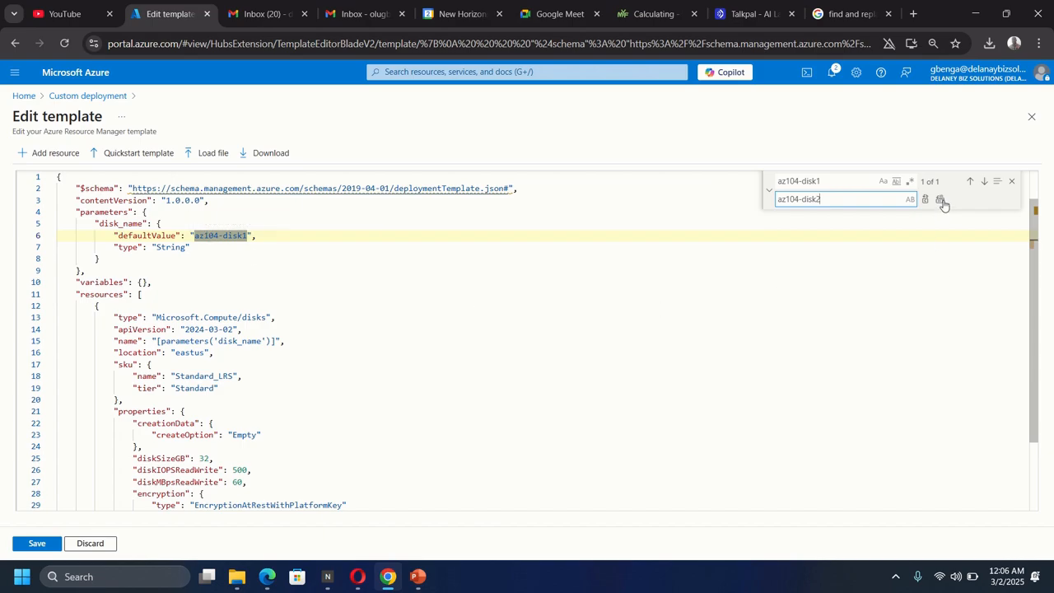
{"action": "left_click", "coordinate": [941, 199]}
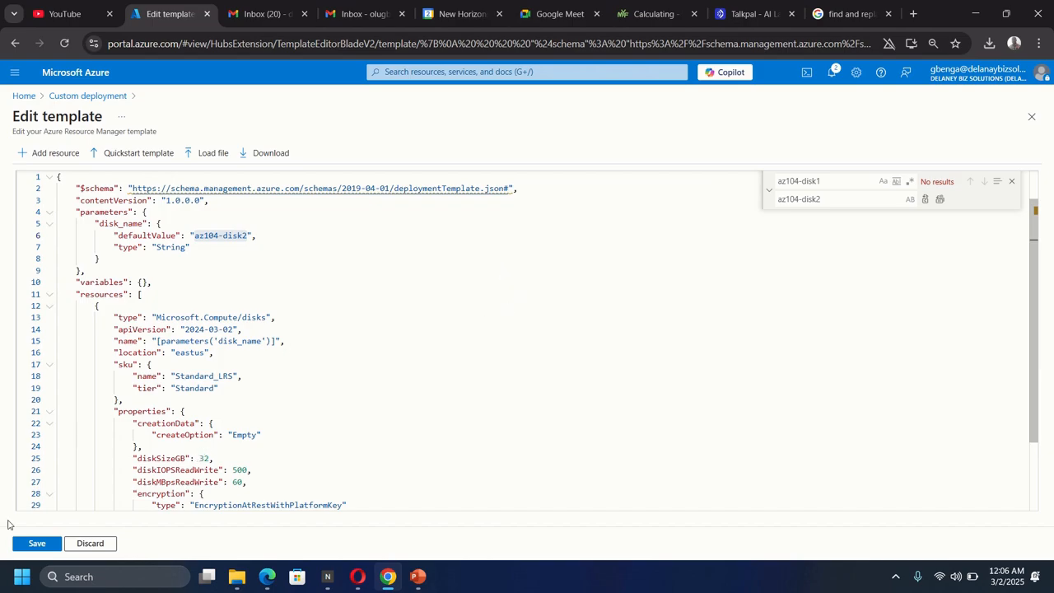
{"action": "left_click", "coordinate": [33, 543]}
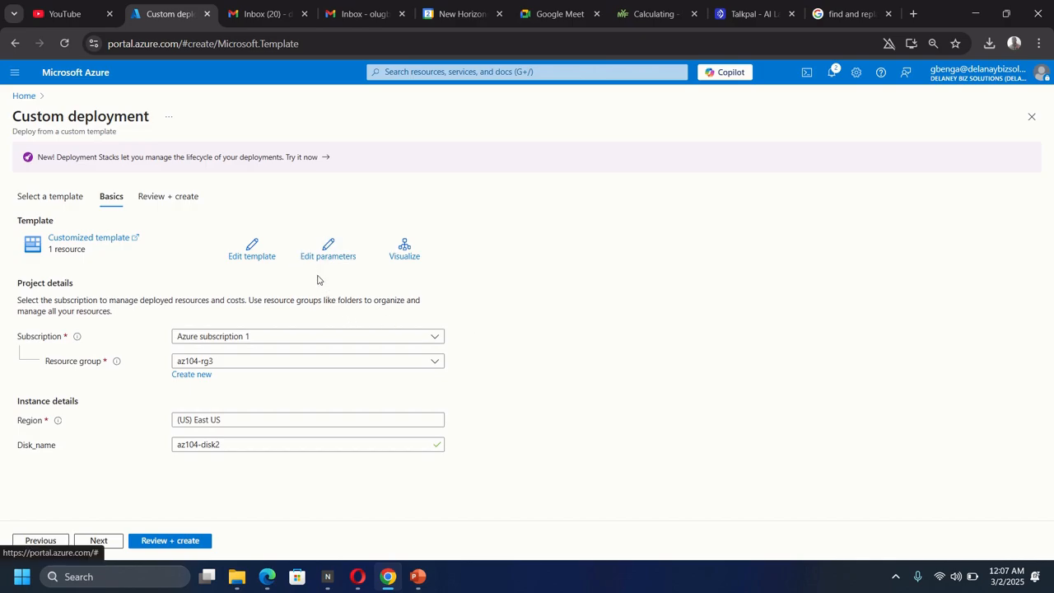
Step: Open the parameters JSON file from the ExportedTemplate-az104-rg3 folder in Notepad to examine its parameters, close Notepad without saving, and return to the portal
{"action": "mouse_move", "coordinate": [236, 578]}
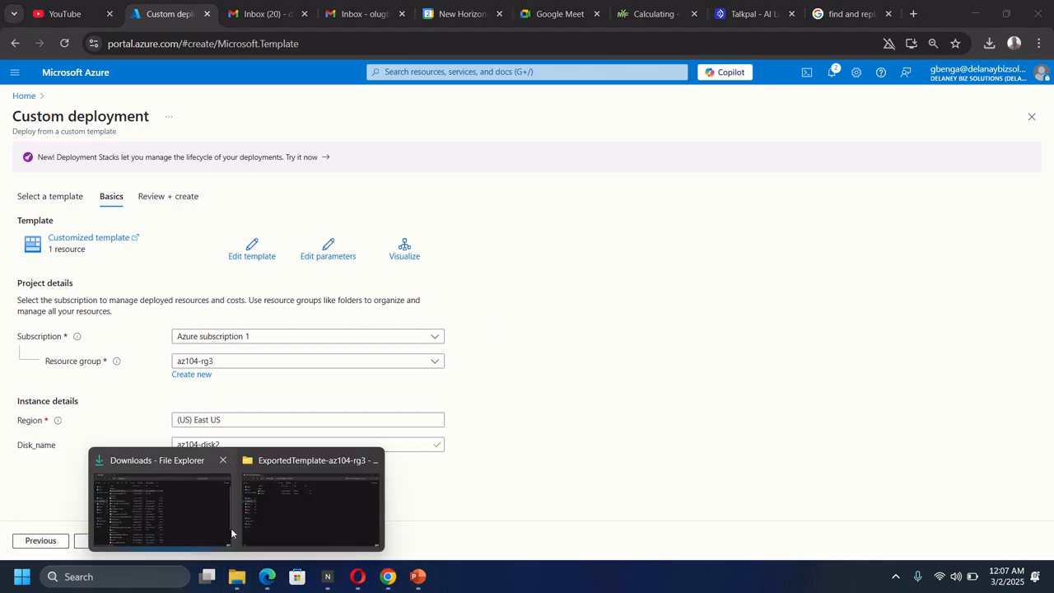
{"action": "left_click", "coordinate": [293, 500]}
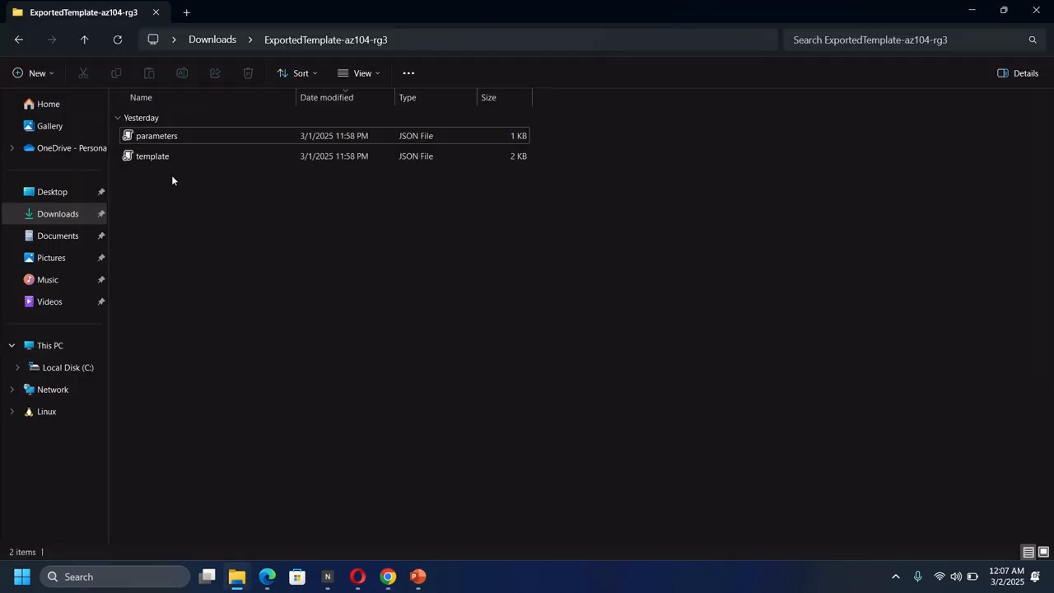
{"action": "left_click", "coordinate": [168, 137]}
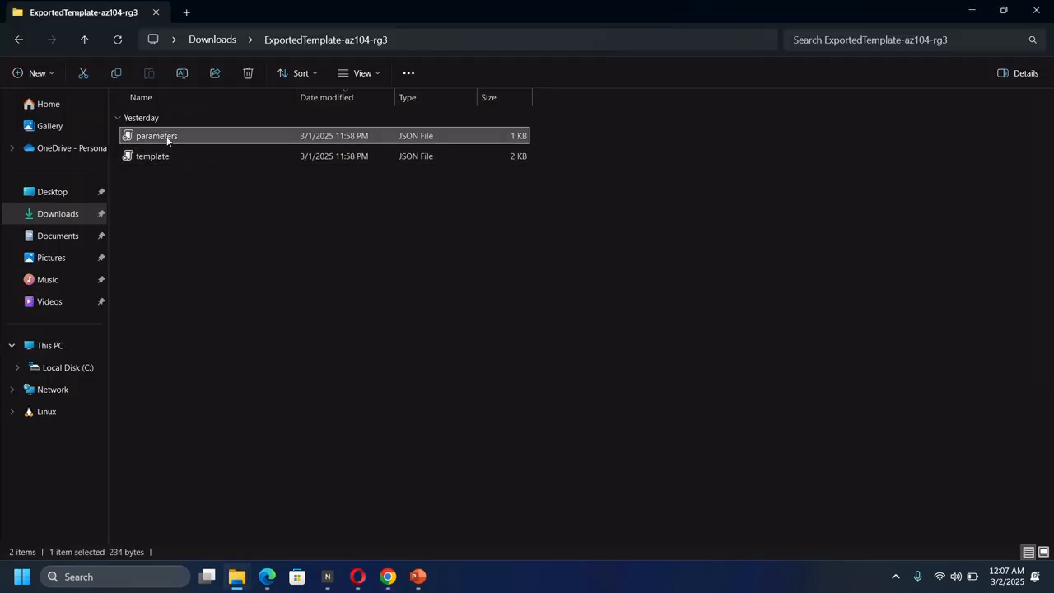
{"action": "right_click", "coordinate": [167, 139]}
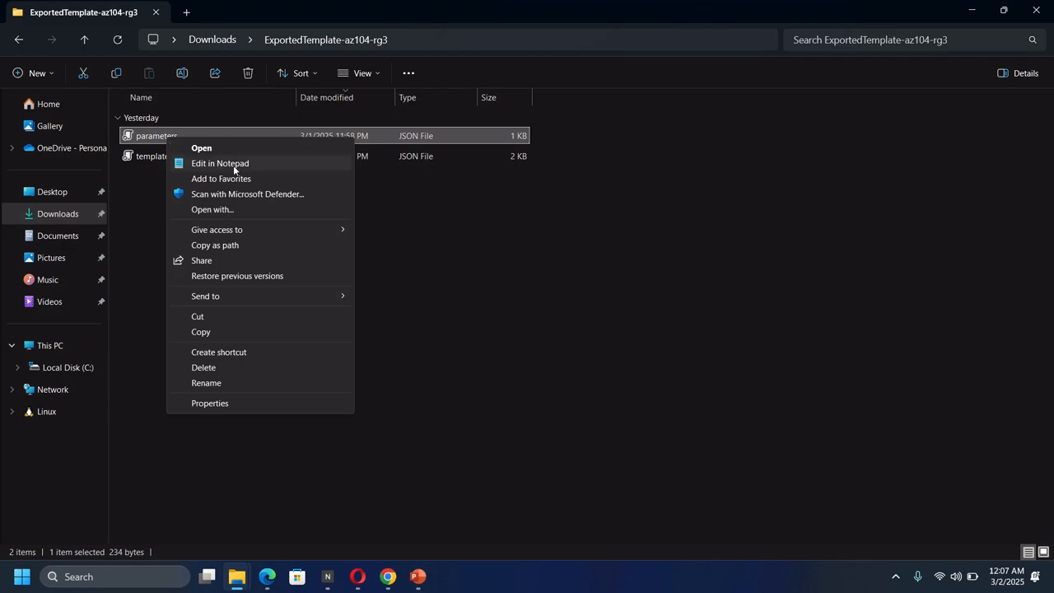
{"action": "left_click", "coordinate": [241, 207]}
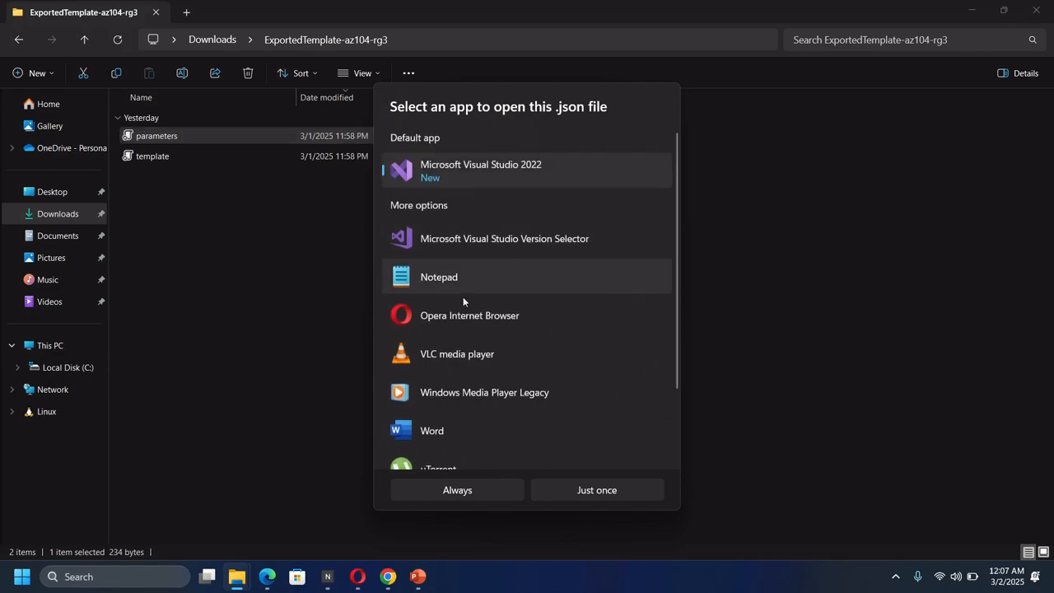
{"action": "left_click", "coordinate": [470, 287]}
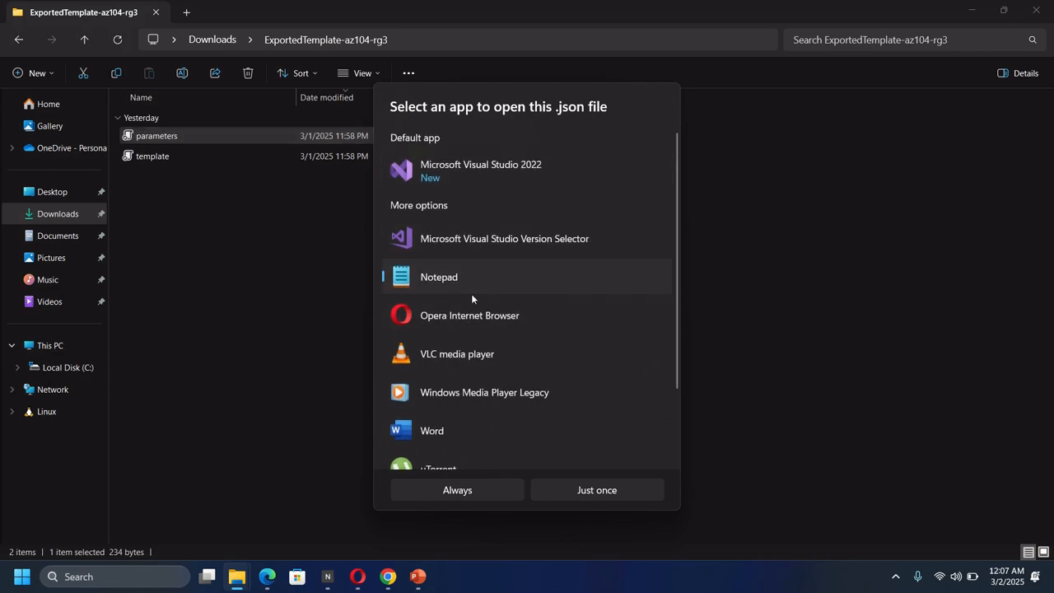
{"action": "left_click", "coordinate": [565, 496]}
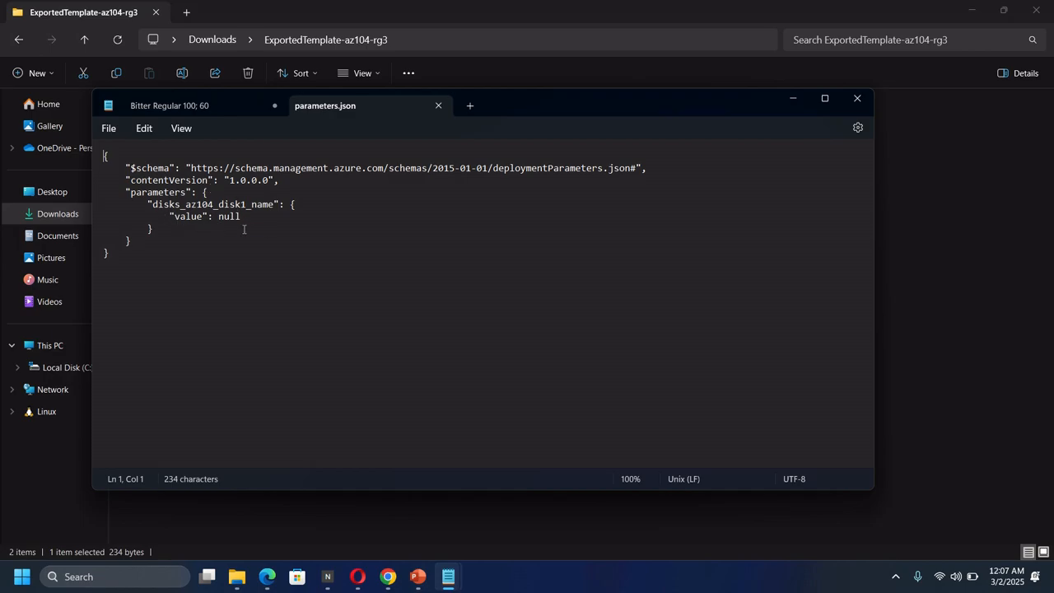
{"action": "left_click", "coordinate": [857, 98]}
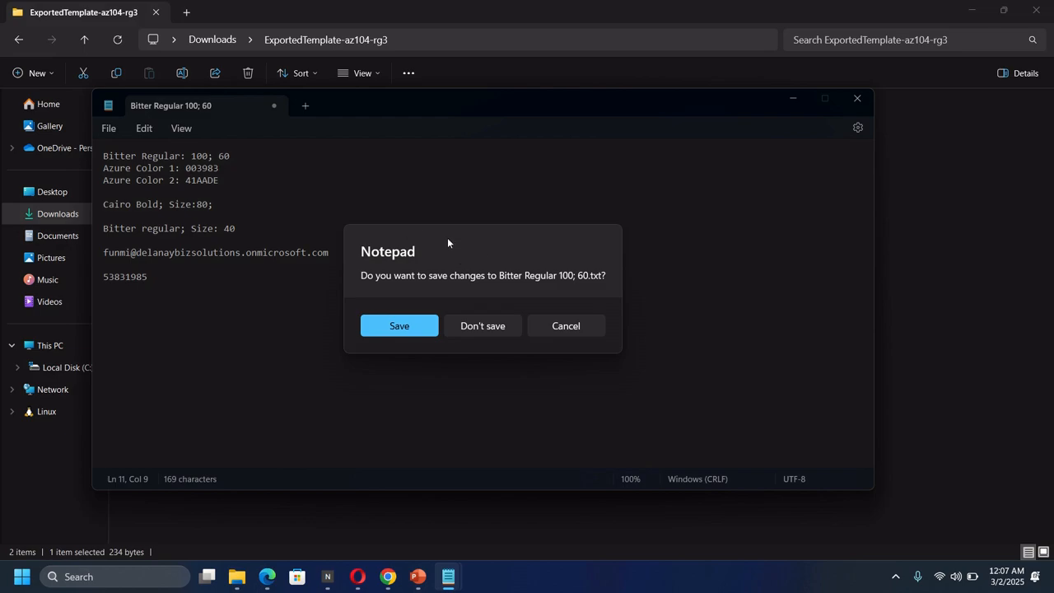
{"action": "left_click", "coordinate": [482, 326]}
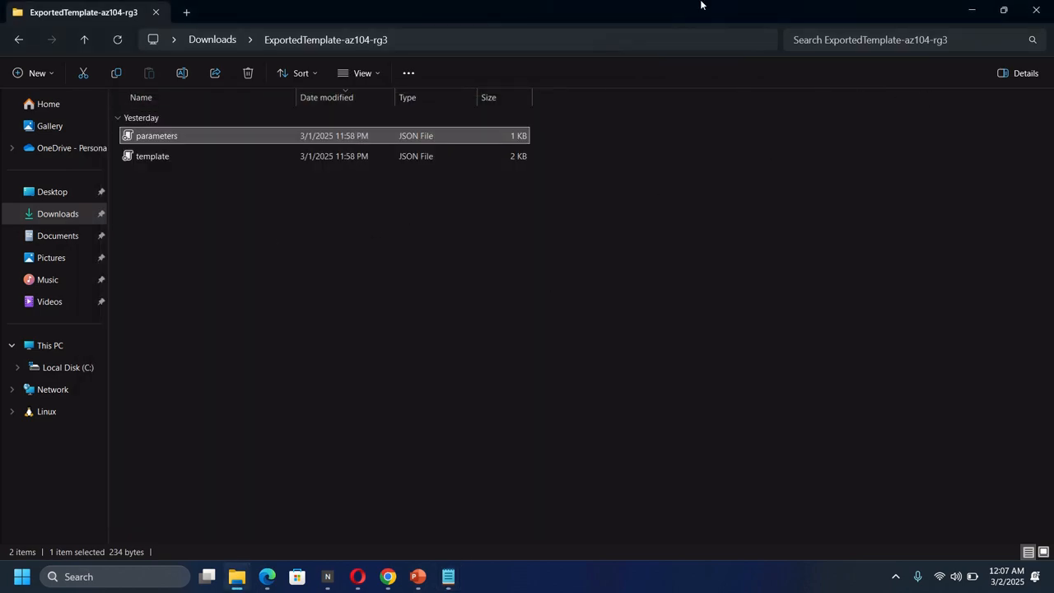
{"action": "left_click", "coordinate": [971, 11]}
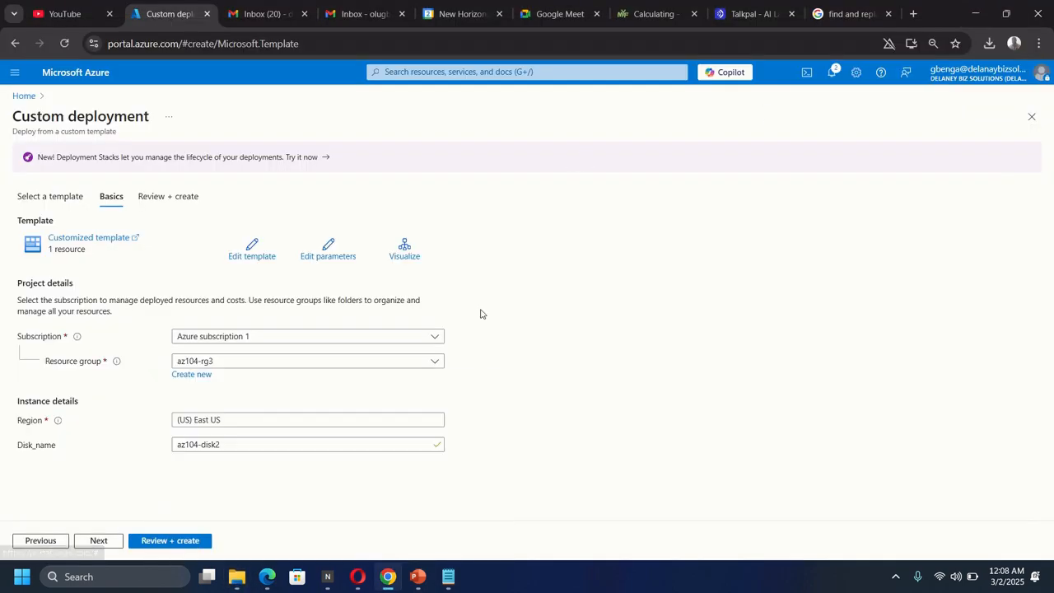
Step: Open the custom deployment's parameters for editing and load the parameters JSON file from the ExportedTemplate-az104-rg3 folder
{"action": "left_click", "coordinate": [327, 257]}
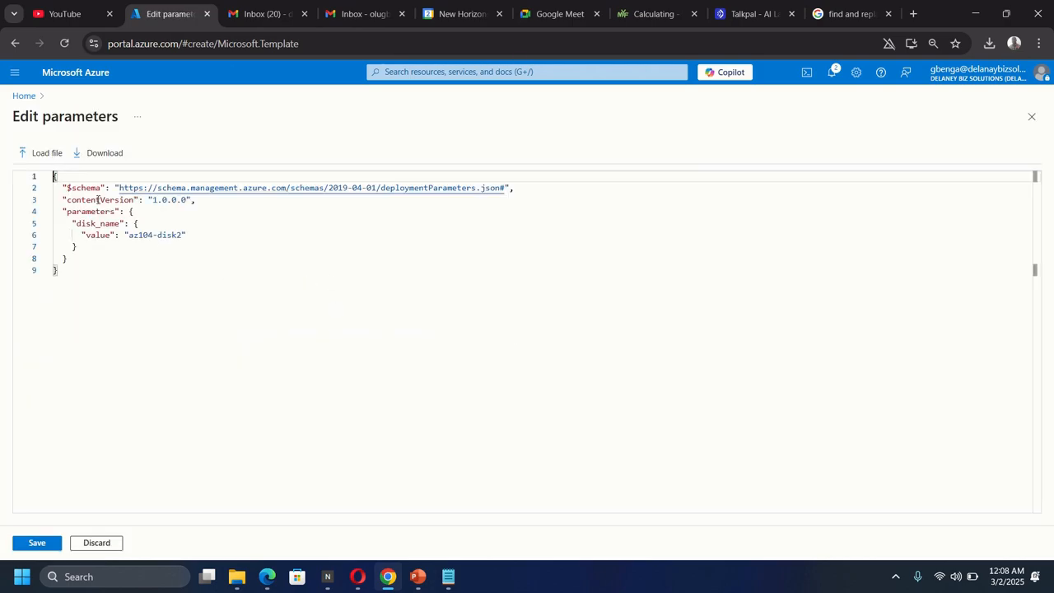
{"action": "left_click", "coordinate": [46, 153]}
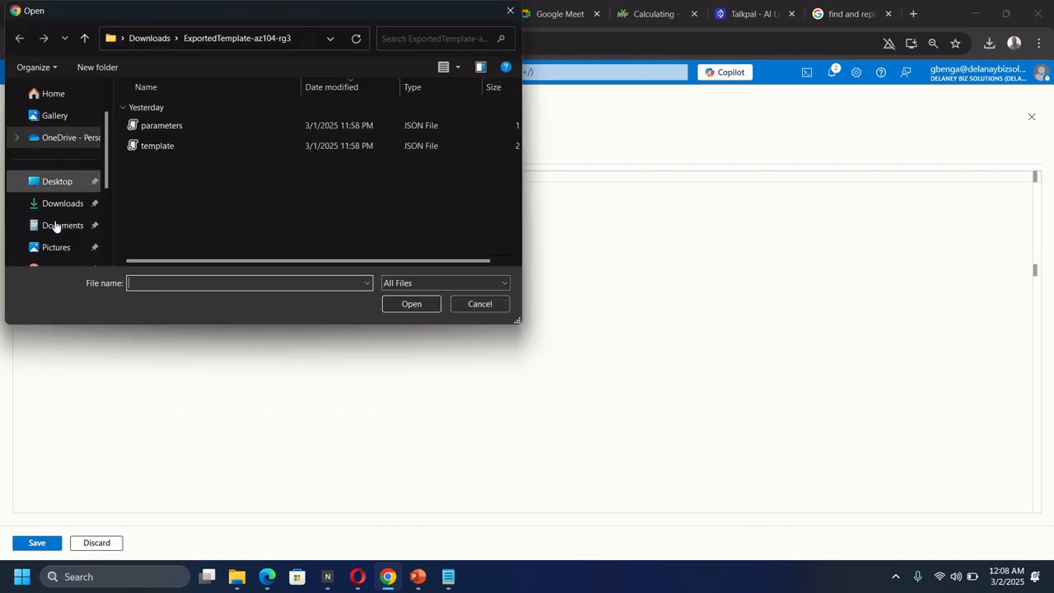
{"action": "left_click", "coordinate": [173, 131]}
{"action": "double_click", "coordinate": [173, 130]}
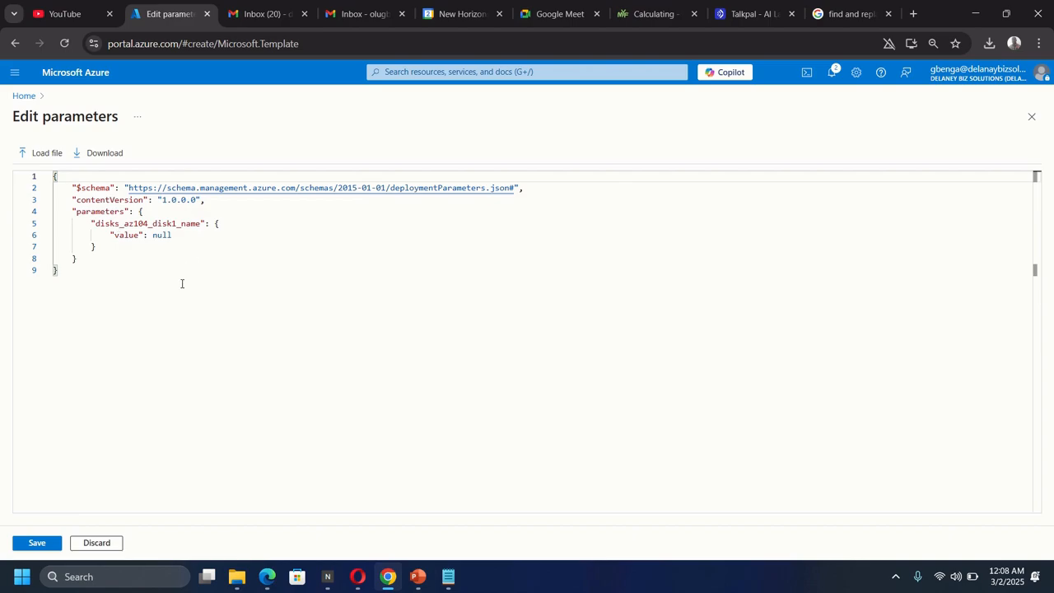
Step: Replace all occurrences of disks_az104_disk1_name in the parameters file with disk_name, and save the parameters
{"action": "left_click", "coordinate": [237, 274]}
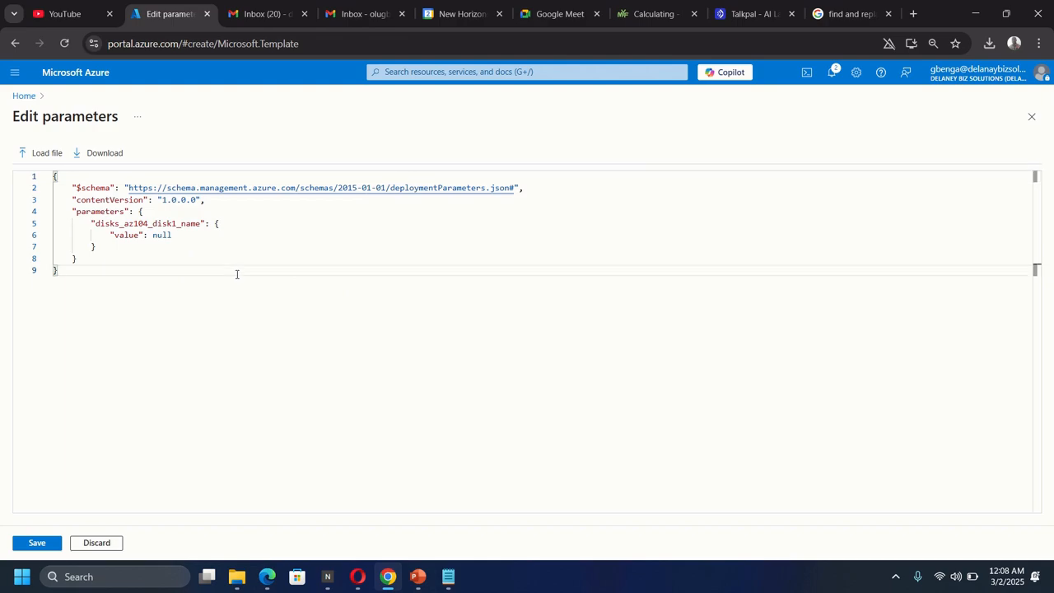
{"action": "key", "text": "ctrl+h"}
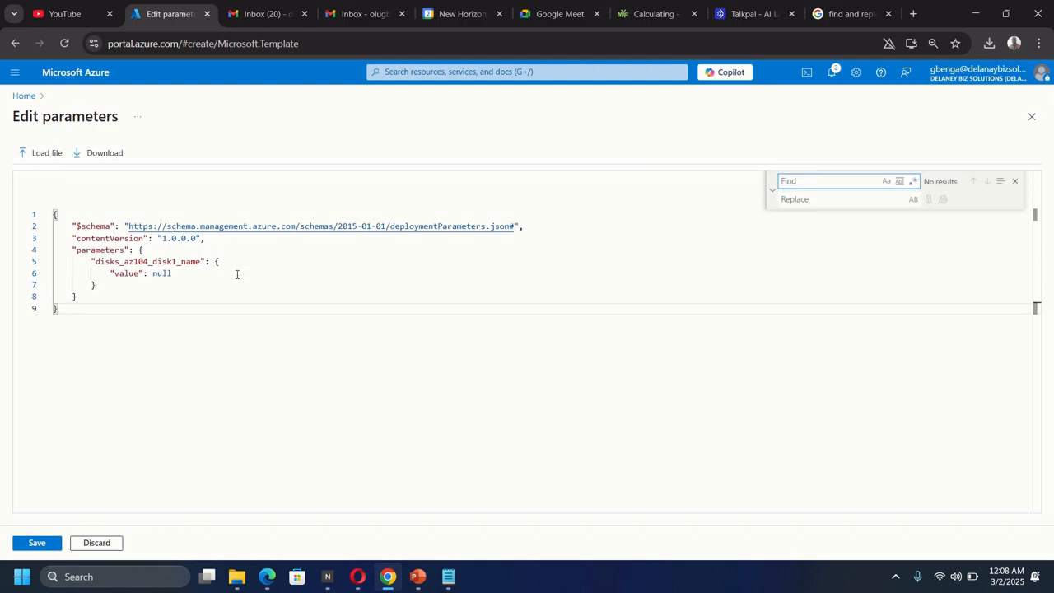
{"action": "type", "text": "d"}
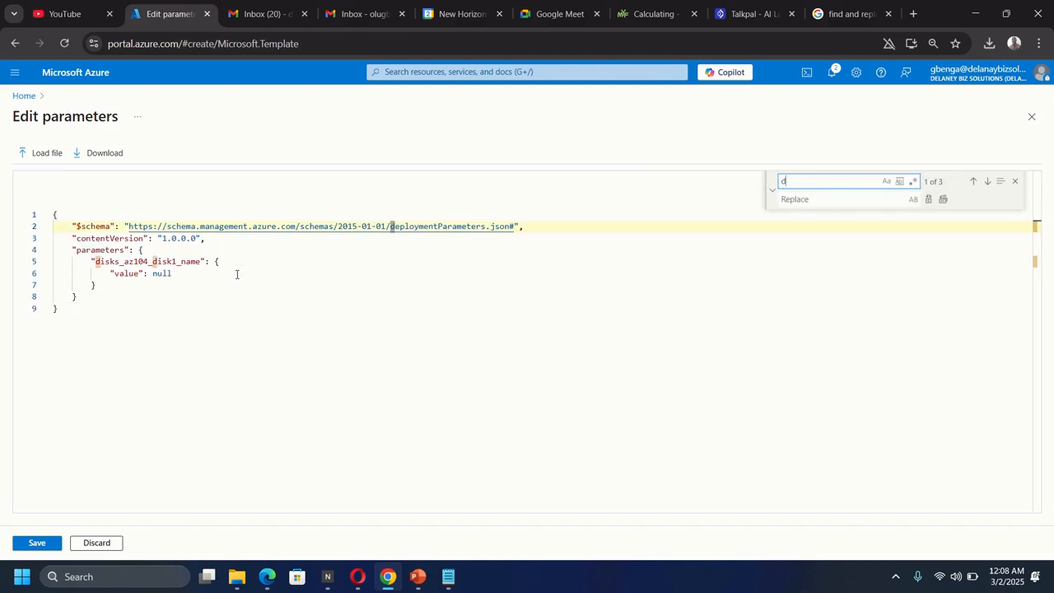
{"action": "type", "text": "isks"}
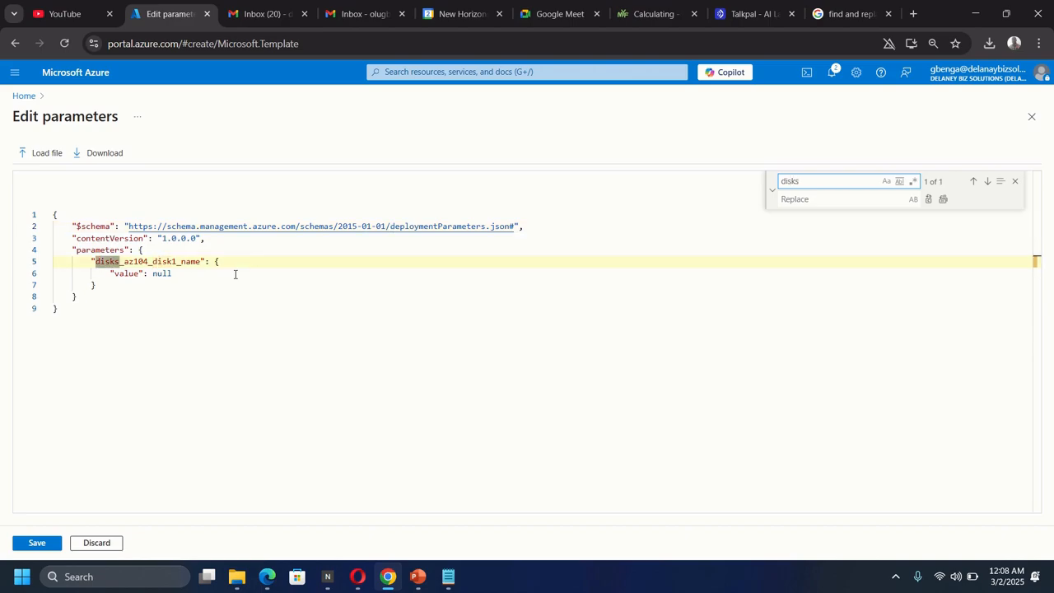
{"action": "type", "text": "_az104_dis"}
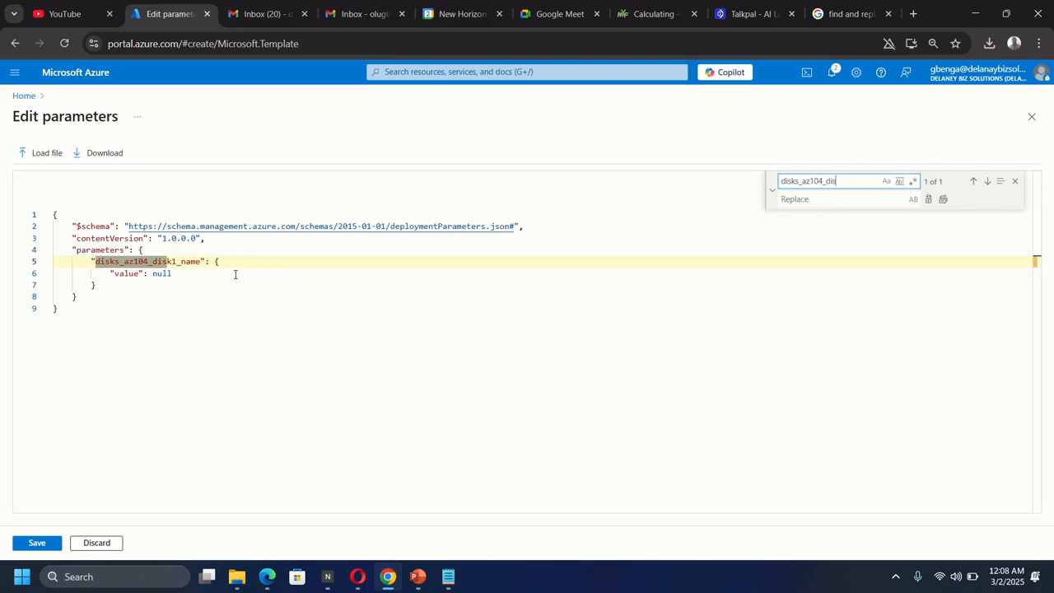
{"action": "type", "text": "k1_nm"}
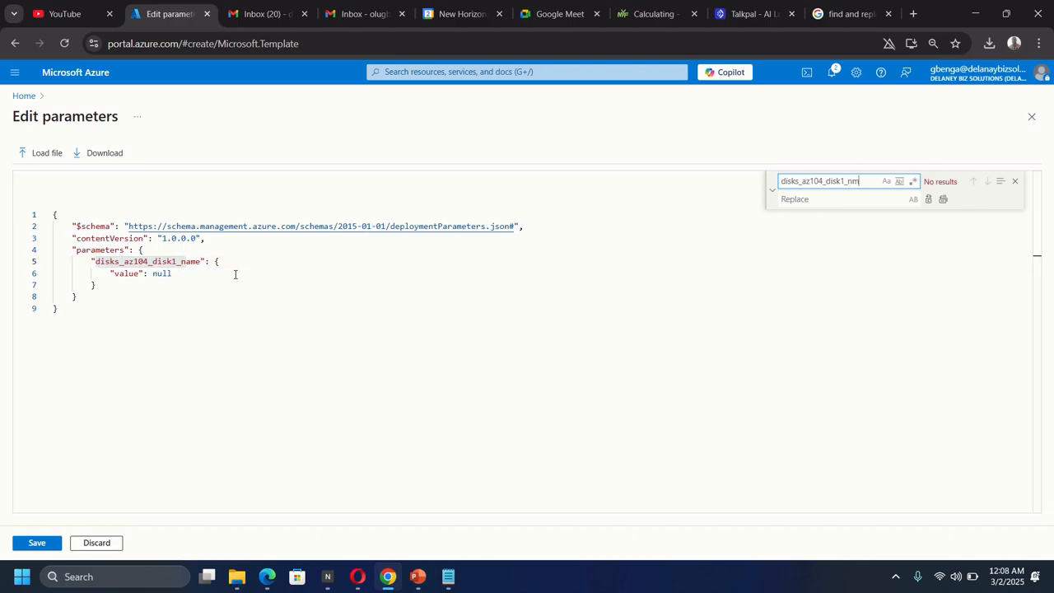
{"action": "key", "text": "BackSpace"}
{"action": "type", "text": "ame"}
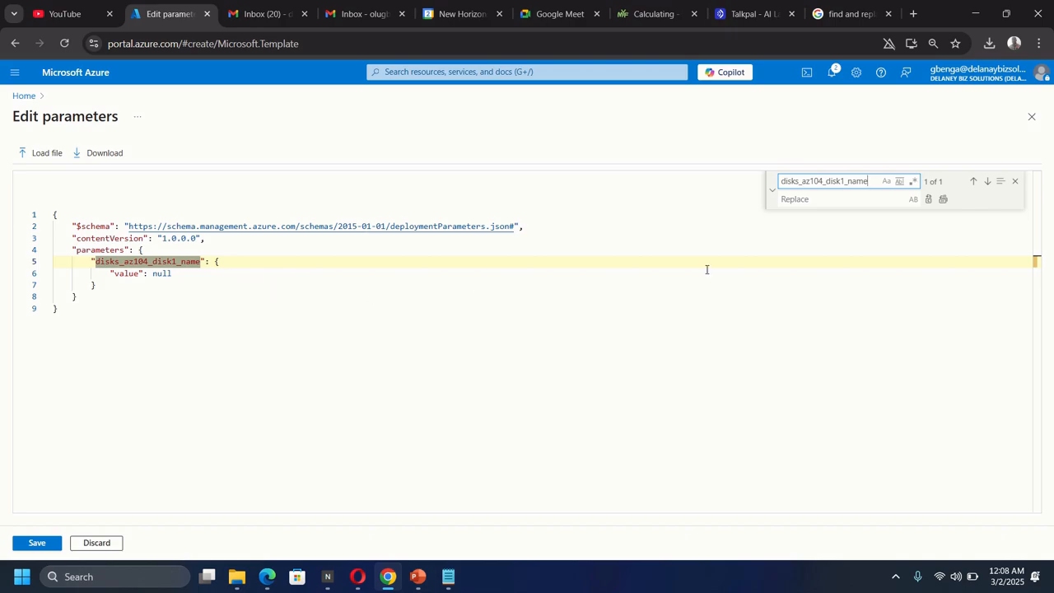
{"action": "left_click", "coordinate": [823, 199]}
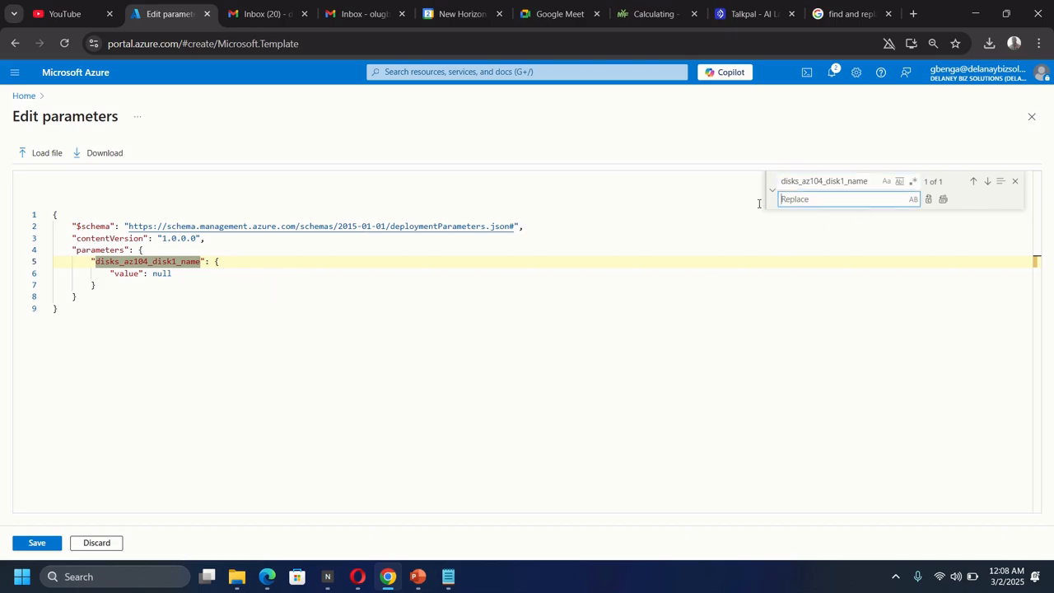
{"action": "type", "text": "disk_name"}
{"action": "left_click", "coordinate": [943, 200]}
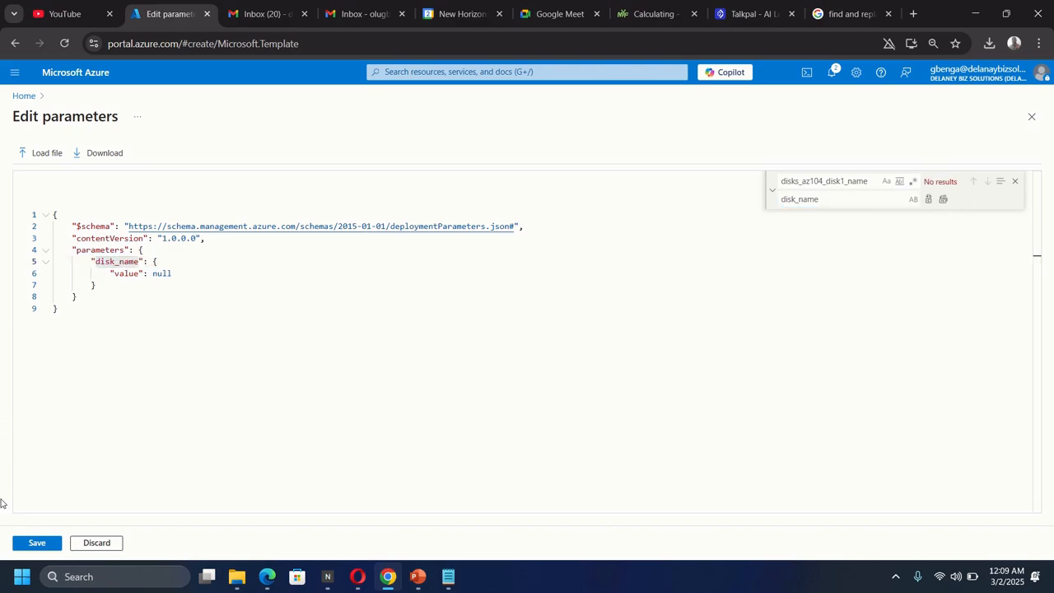
{"action": "left_click", "coordinate": [37, 542]}
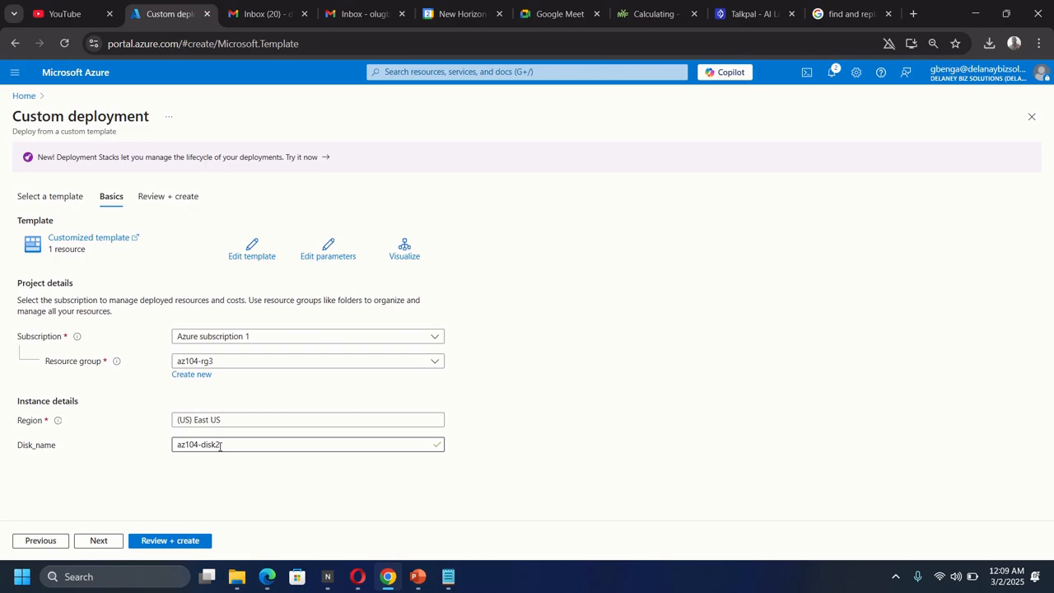
Step: Review and create the custom deployment, go to the az104-rg3 resource group, and show its list of deployments
{"action": "left_click", "coordinate": [170, 542]}
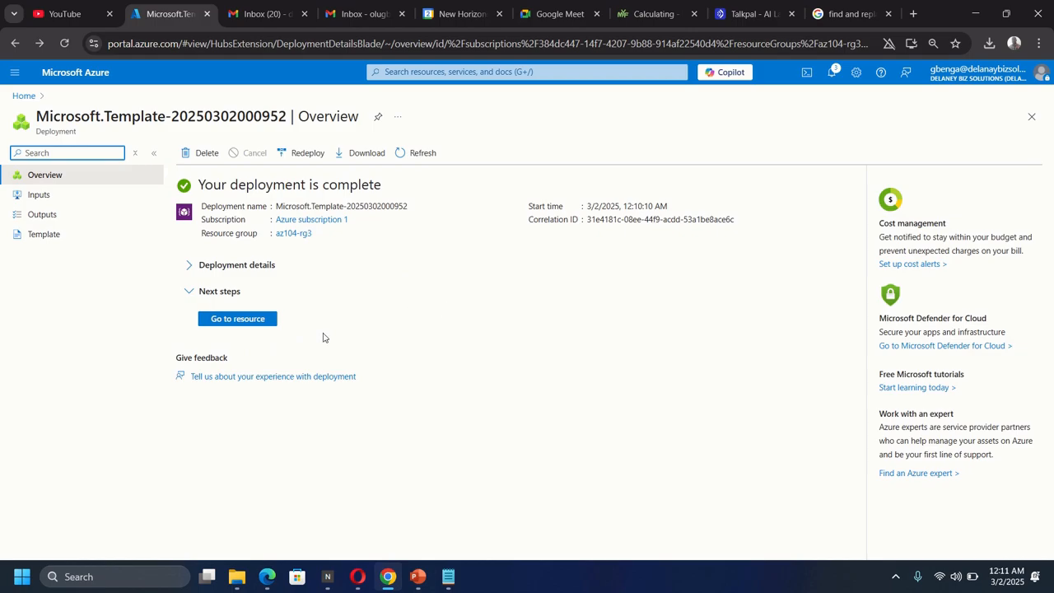
{"action": "left_click", "coordinate": [227, 321]}
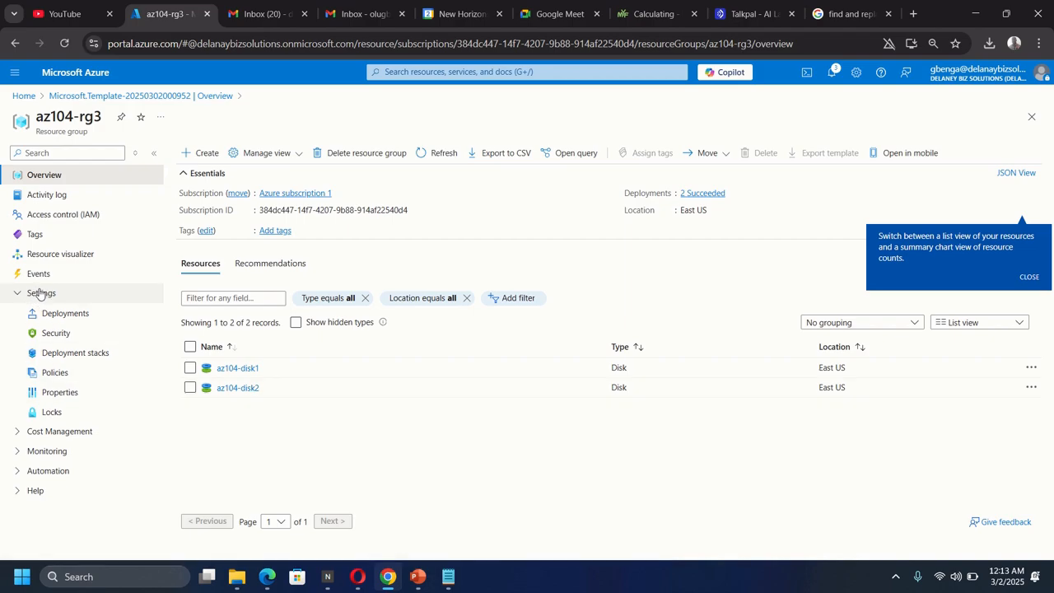
{"action": "left_click", "coordinate": [66, 319]}
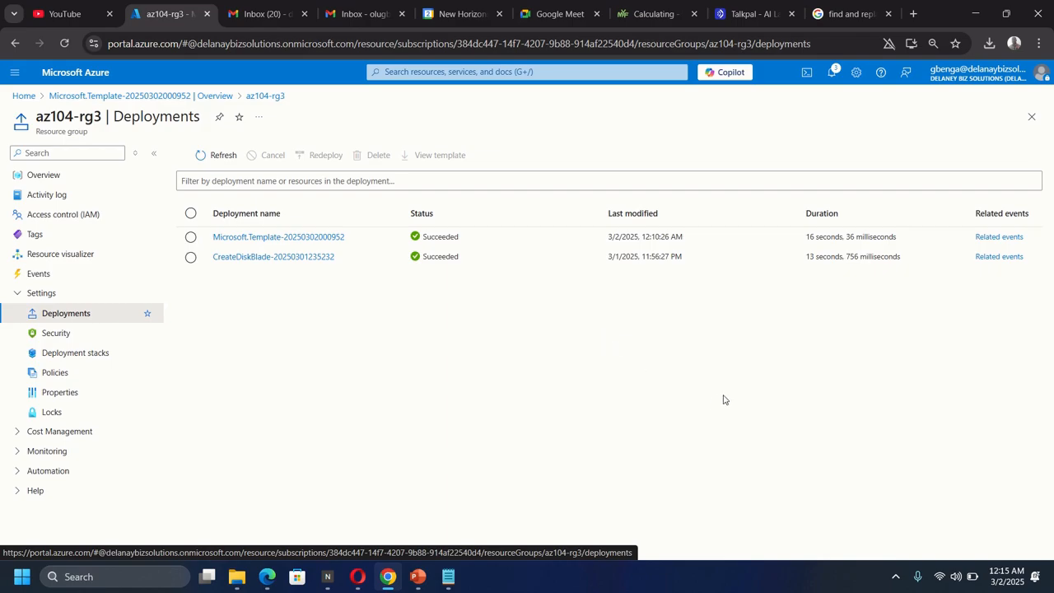
Step: Launch Azure Cloud Shell and choose PowerShell as the shell environment
{"action": "left_click", "coordinate": [806, 77]}
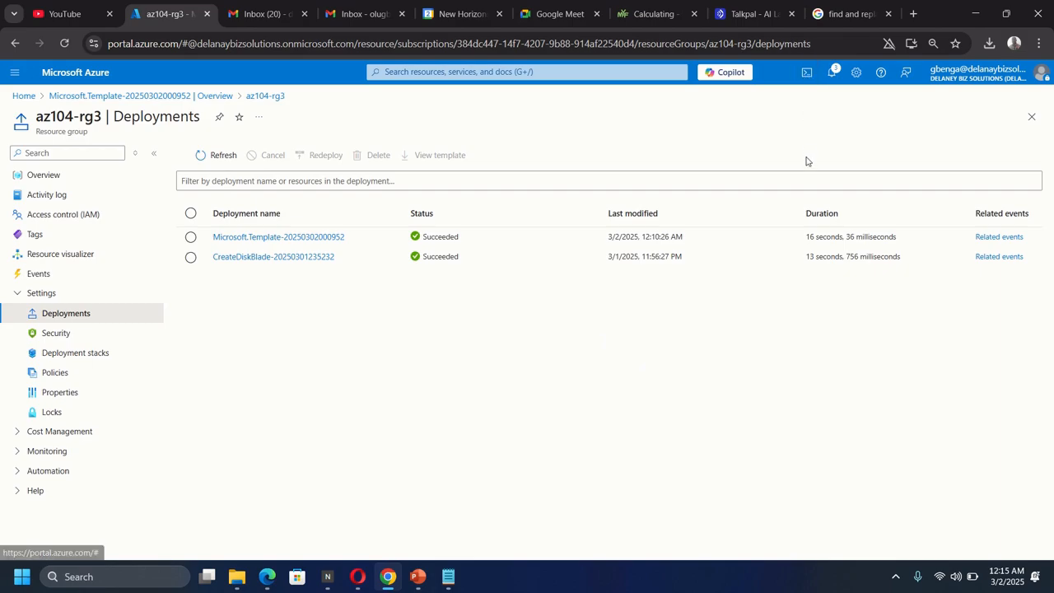
{"action": "left_click", "coordinate": [806, 74]}
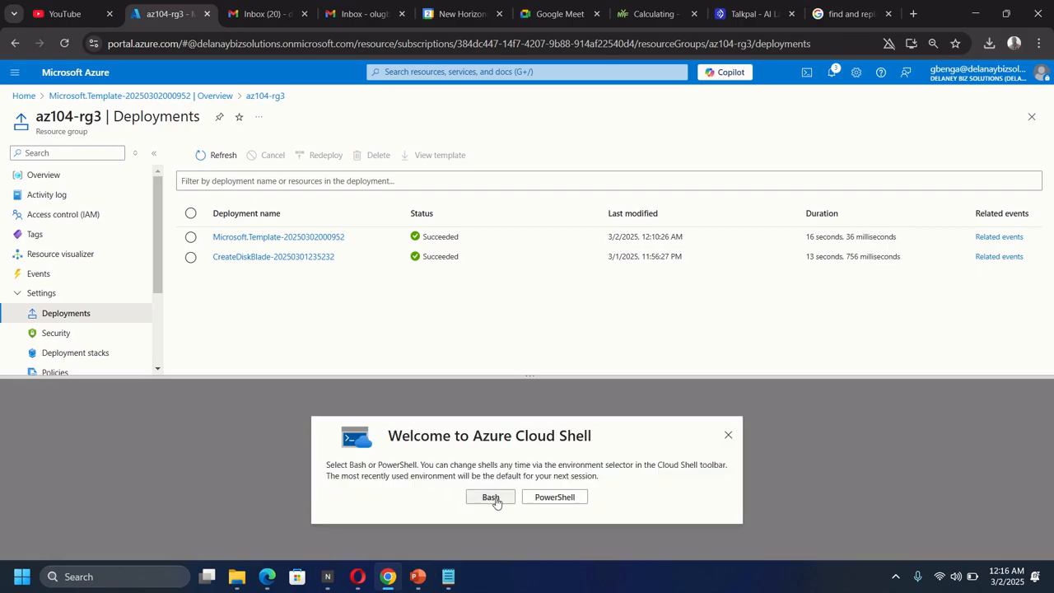
{"action": "left_click", "coordinate": [554, 497]}
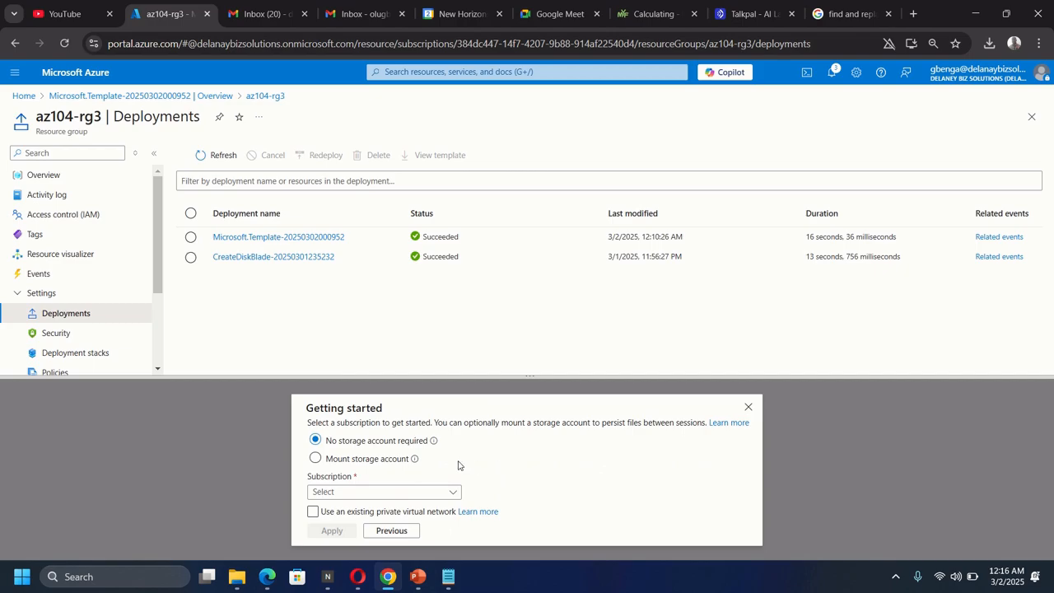
Step: Choose to mount a storage account for Cloud Shell using Azure subscription 1, and apply the setting
{"action": "left_click", "coordinate": [316, 458]}
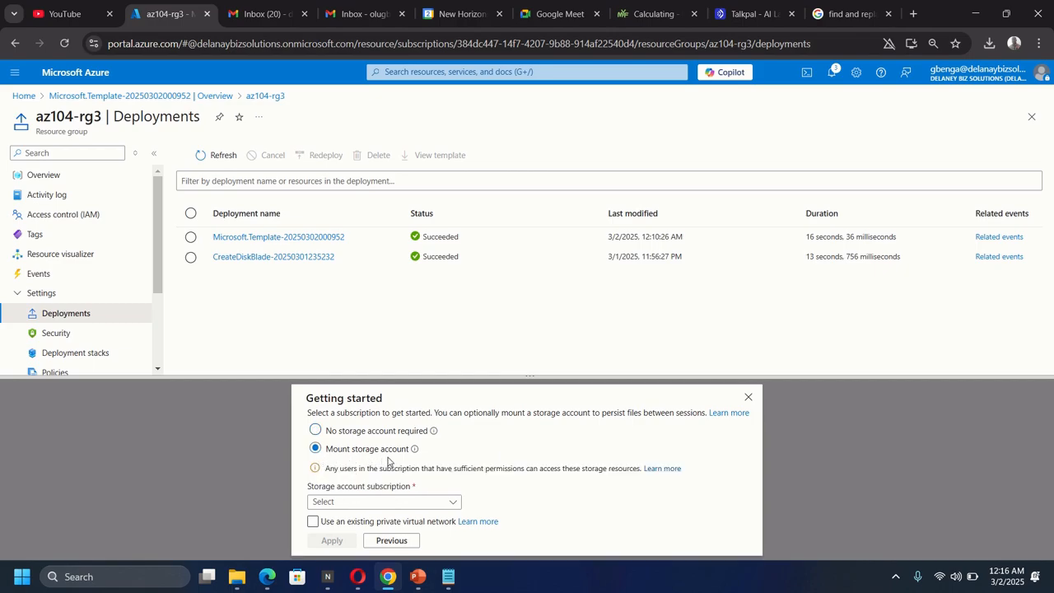
{"action": "left_click", "coordinate": [357, 502]}
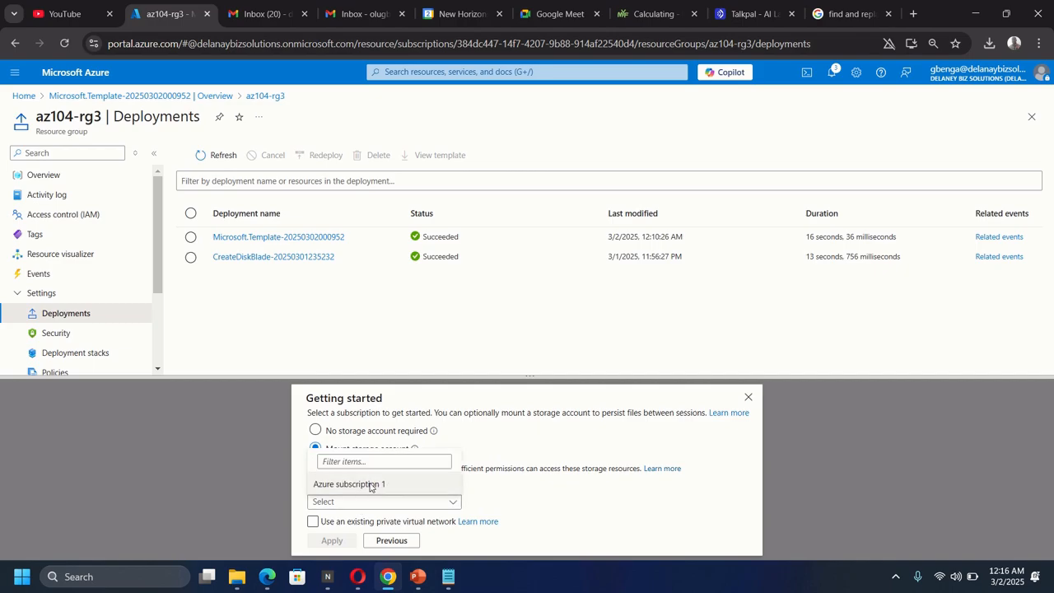
{"action": "left_click", "coordinate": [369, 485]}
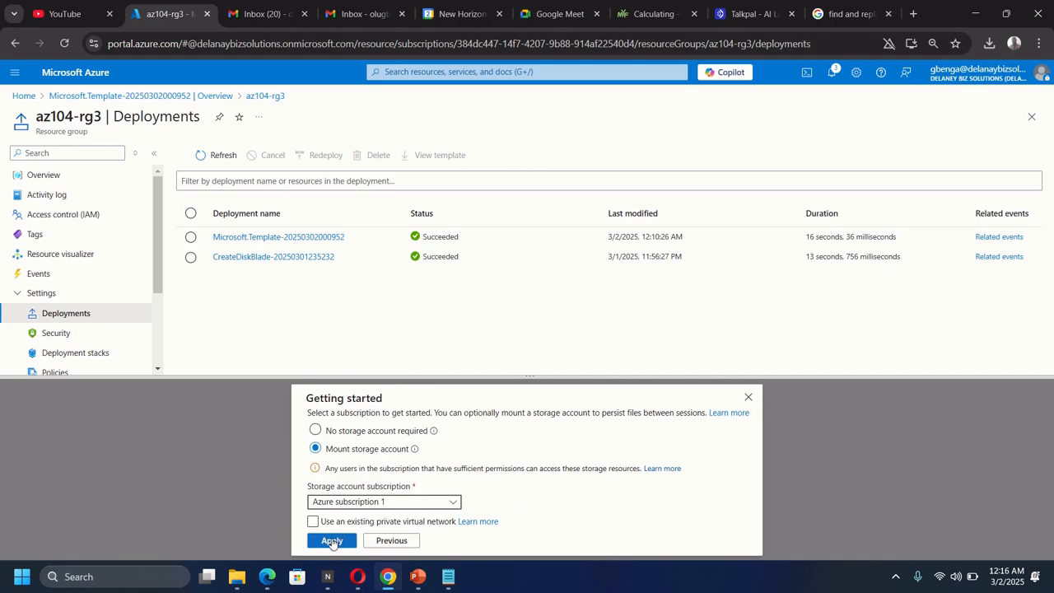
{"action": "left_click", "coordinate": [332, 540]}
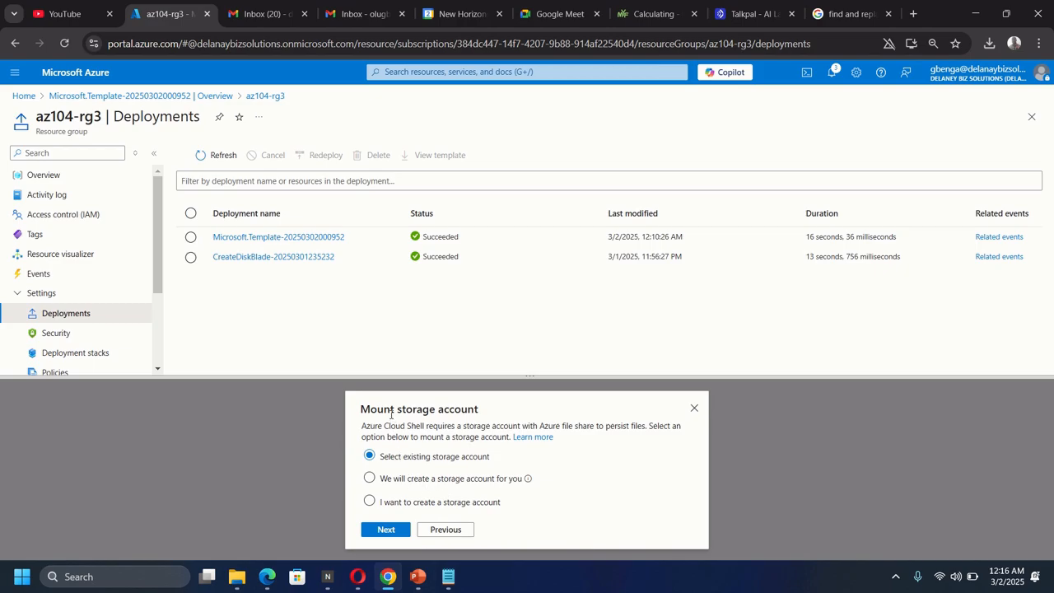
Step: Choose to create your own storage account for Cloud Shell, with resource group az104-rg3 and region (US) East US
{"action": "left_click", "coordinate": [368, 502]}
{"action": "left_click", "coordinate": [389, 533]}
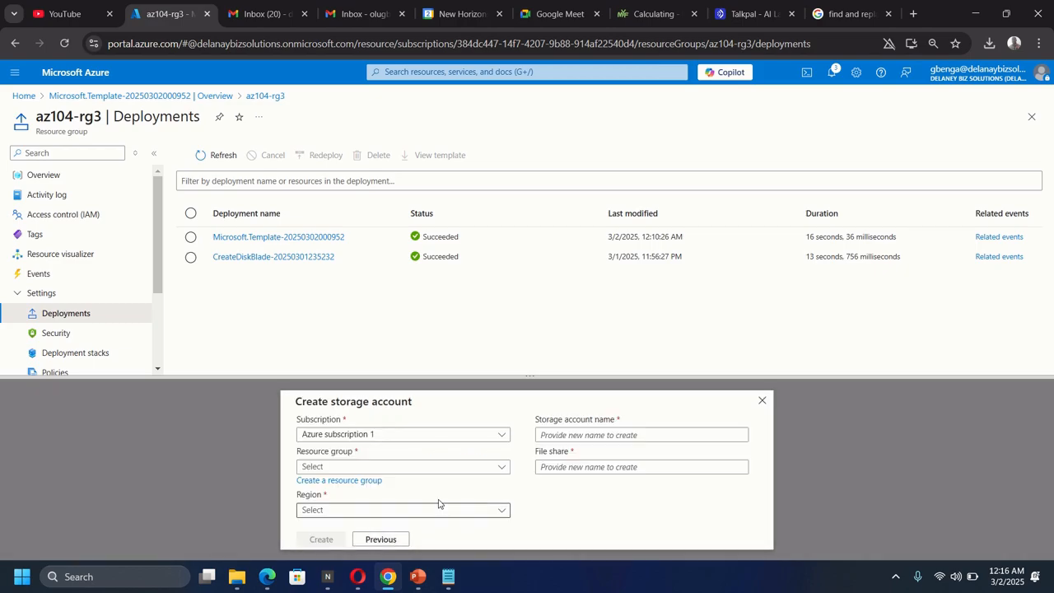
{"action": "left_click", "coordinate": [328, 467]}
{"action": "left_click", "coordinate": [325, 511]}
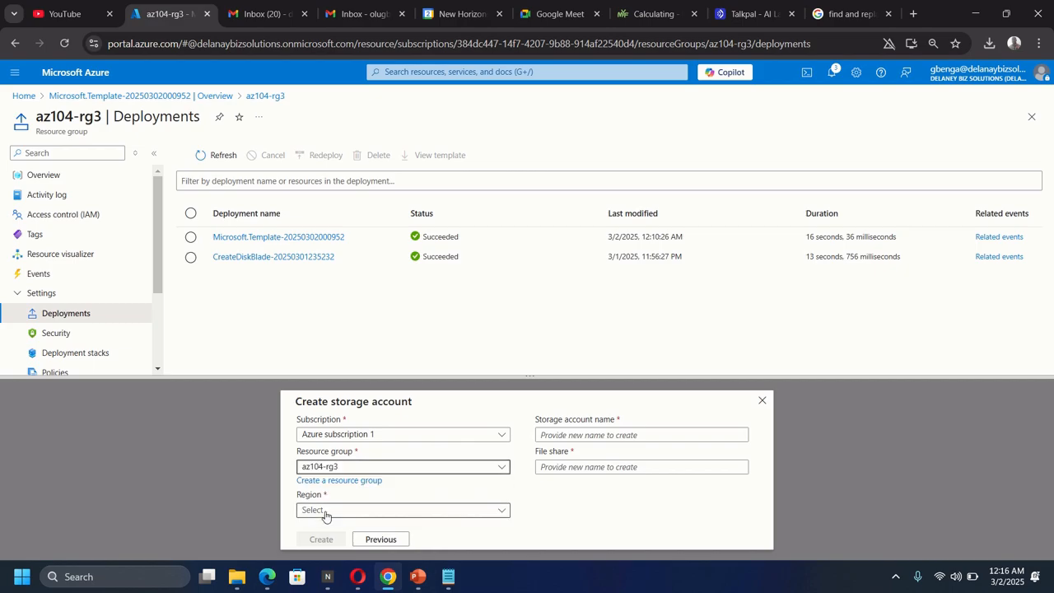
{"action": "left_click", "coordinate": [347, 511]}
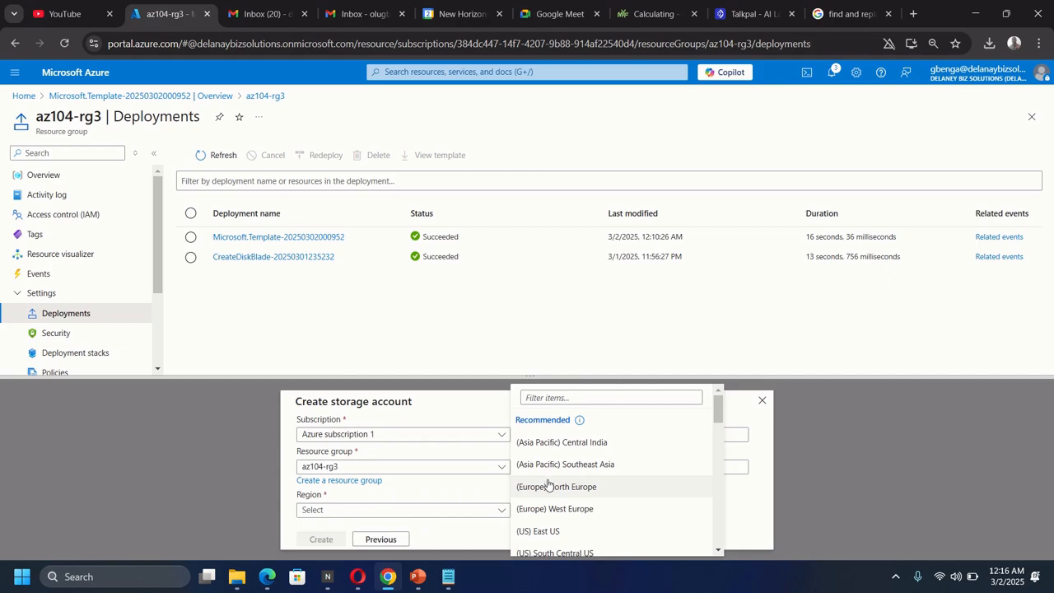
{"action": "left_click", "coordinate": [561, 525]}
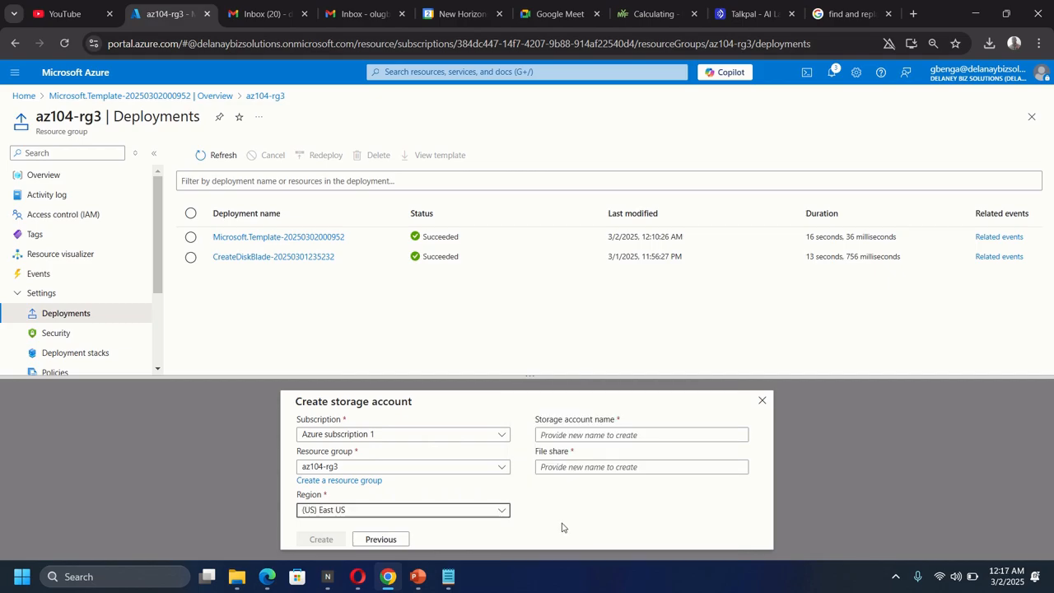
Step: Name the storage account delaneystorageaccount and the file share fs-cloudshell, and create the storage account
{"action": "left_click", "coordinate": [562, 434]}
{"action": "type", "text": "s"}
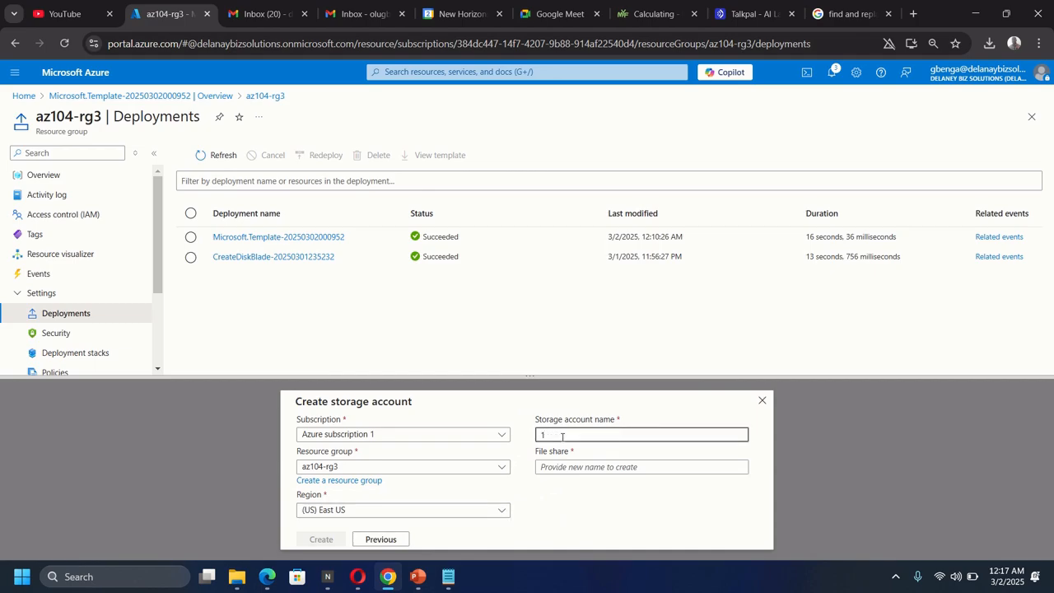
{"action": "key", "text": "BackSpace"}
{"action": "type", "text": "delaneystorageaccount"}
{"action": "double_click", "coordinate": [562, 436]}
{"action": "left_click", "coordinate": [585, 472]}
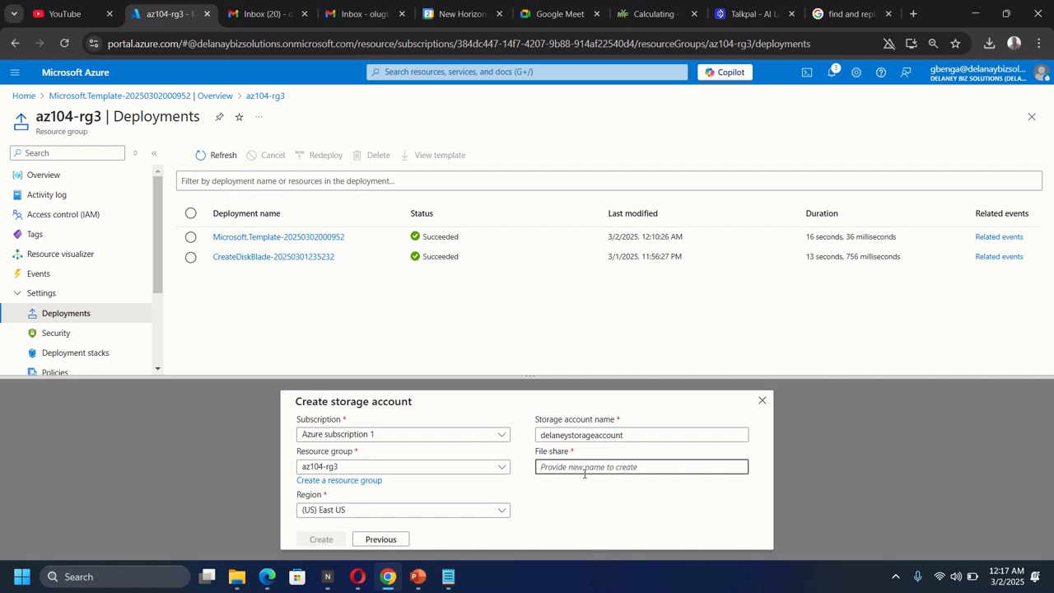
{"action": "type", "text": "fs"}
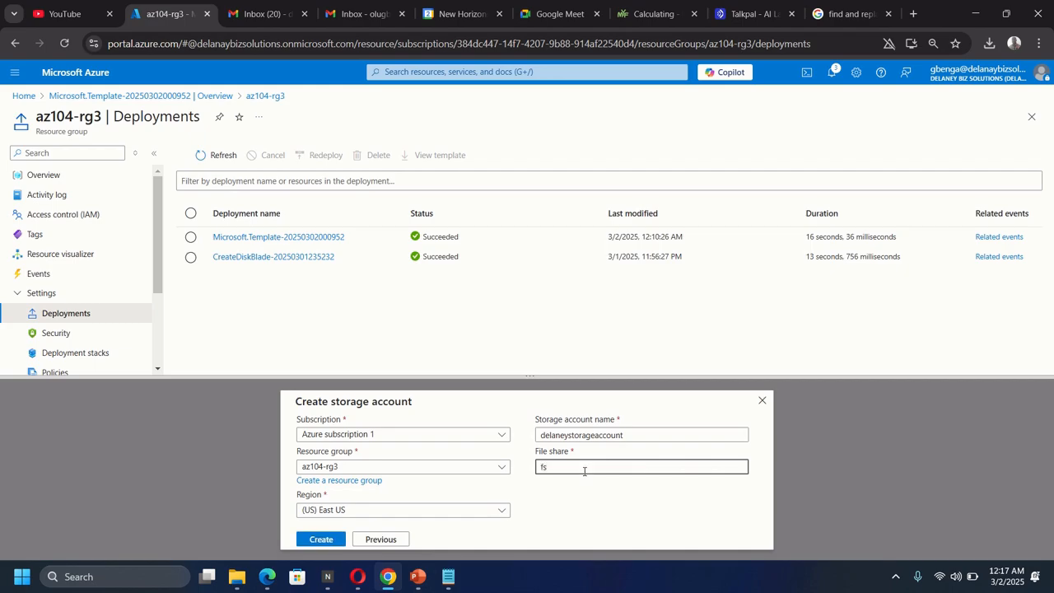
{"action": "type", "text": "-cloudshell"}
{"action": "left_click", "coordinate": [324, 540]}
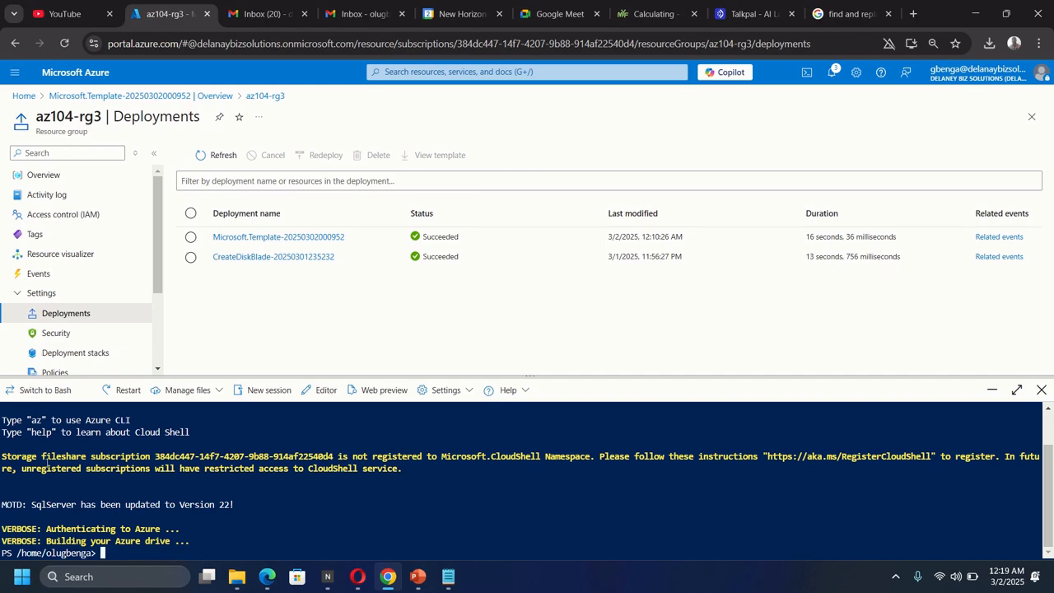
Step: Switch Cloud Shell to its classic version and upload the parameters file from the ExportedTemplate-az104-rg3 folder
{"action": "left_click", "coordinate": [458, 392]}
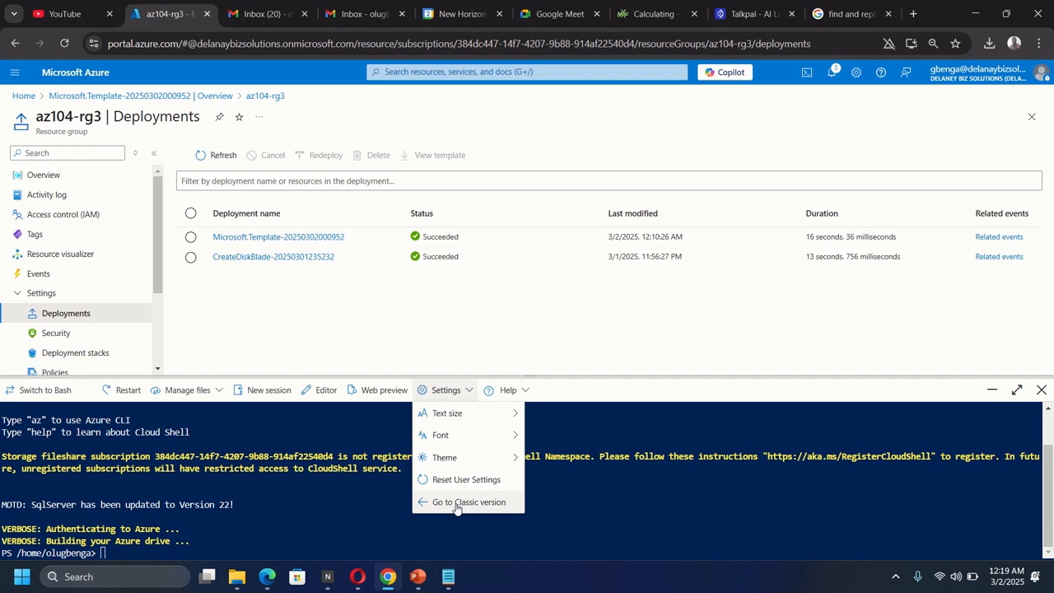
{"action": "left_click", "coordinate": [457, 505]}
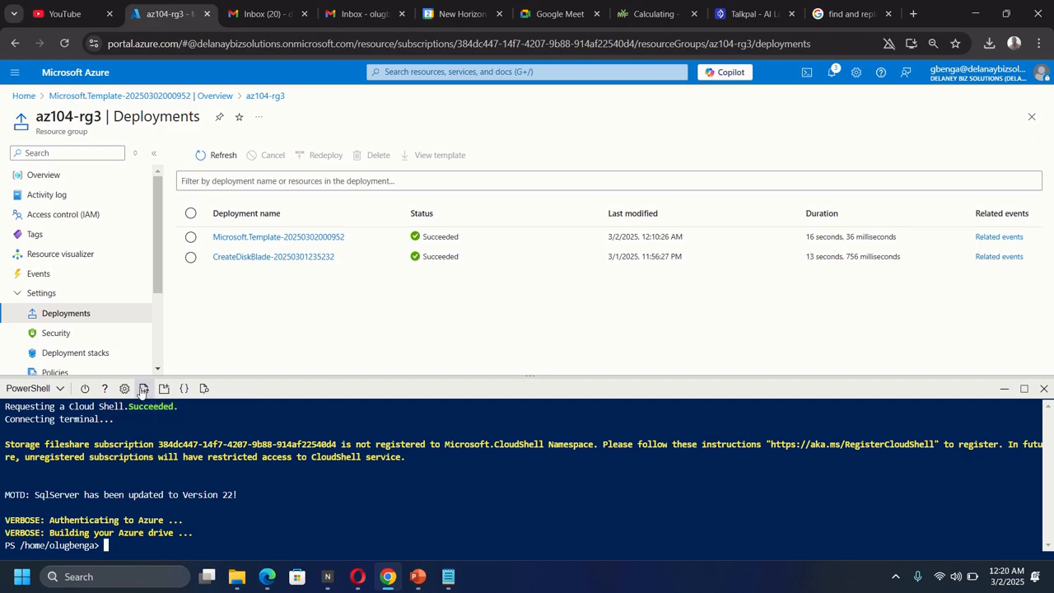
{"action": "left_click", "coordinate": [142, 388]}
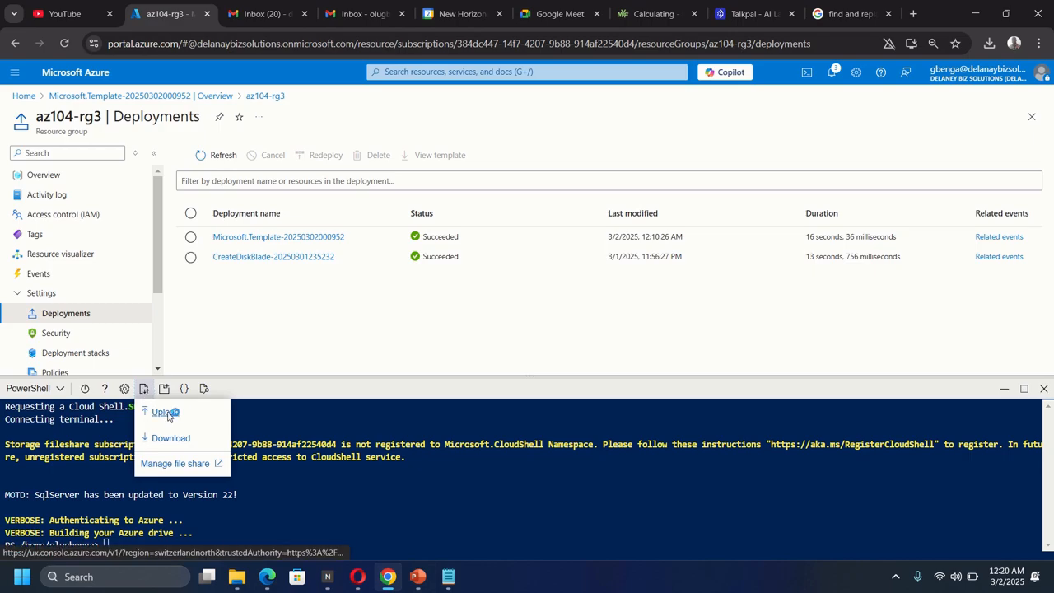
{"action": "left_click", "coordinate": [164, 412]}
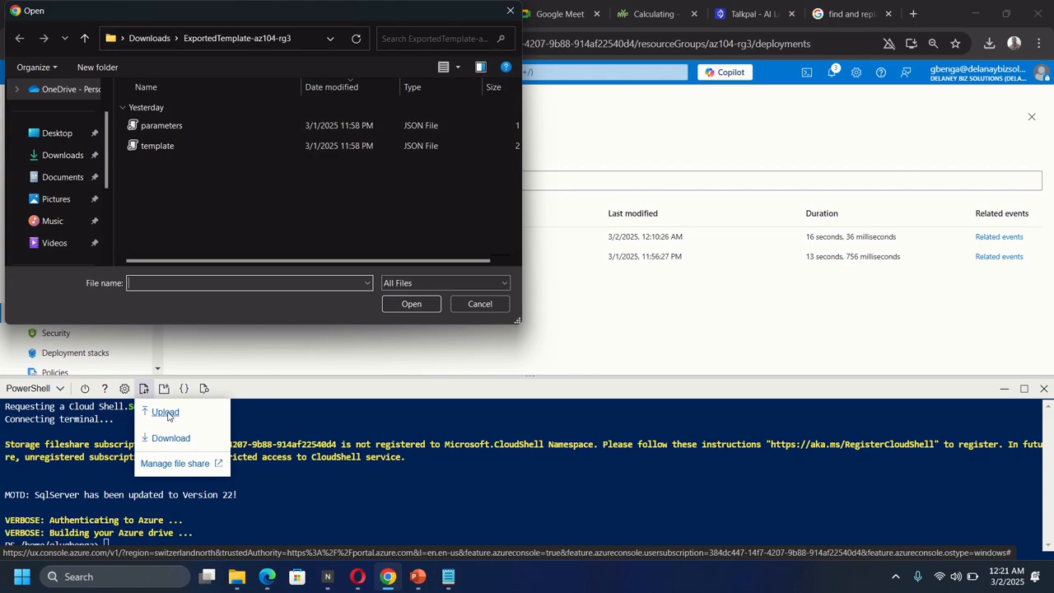
{"action": "left_click", "coordinate": [181, 126]}
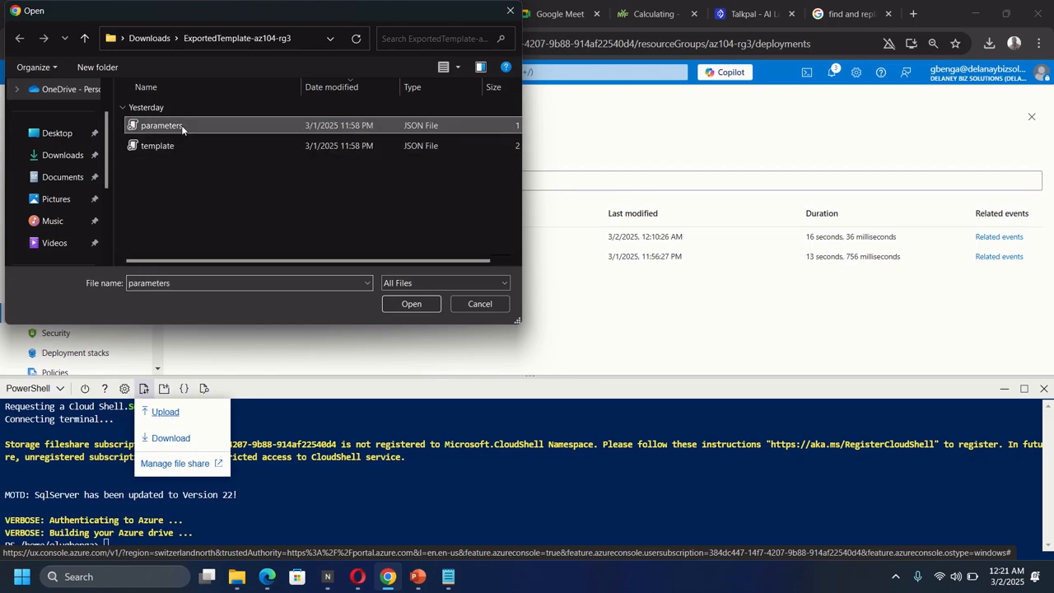
{"action": "left_click", "coordinate": [416, 305]}
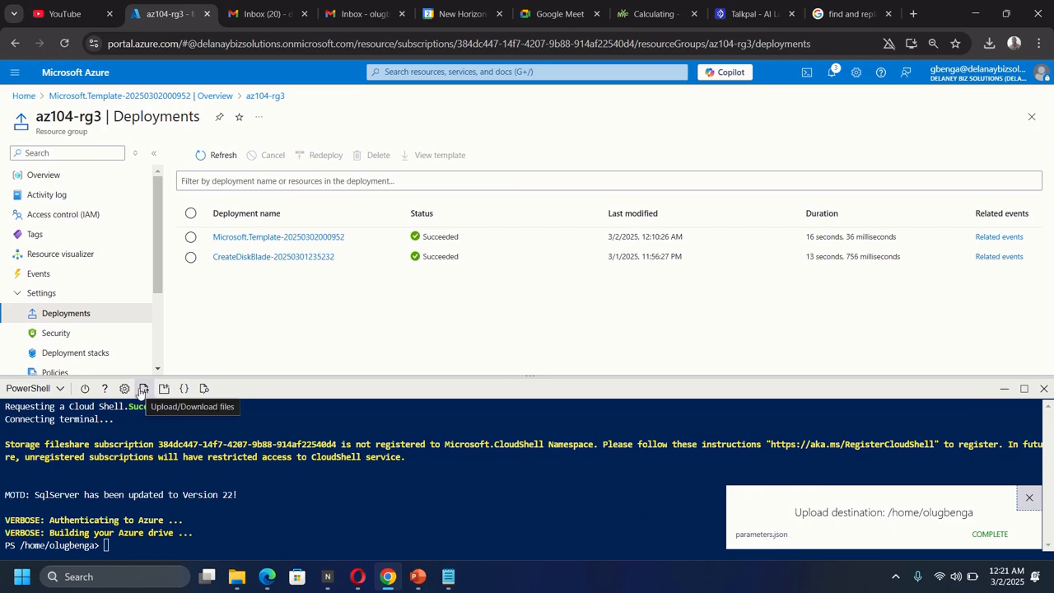
Step: Upload the template JSON file from the ExportedTemplate-az104-rg3 folder to Cloud Shell
{"action": "left_click", "coordinate": [142, 390]}
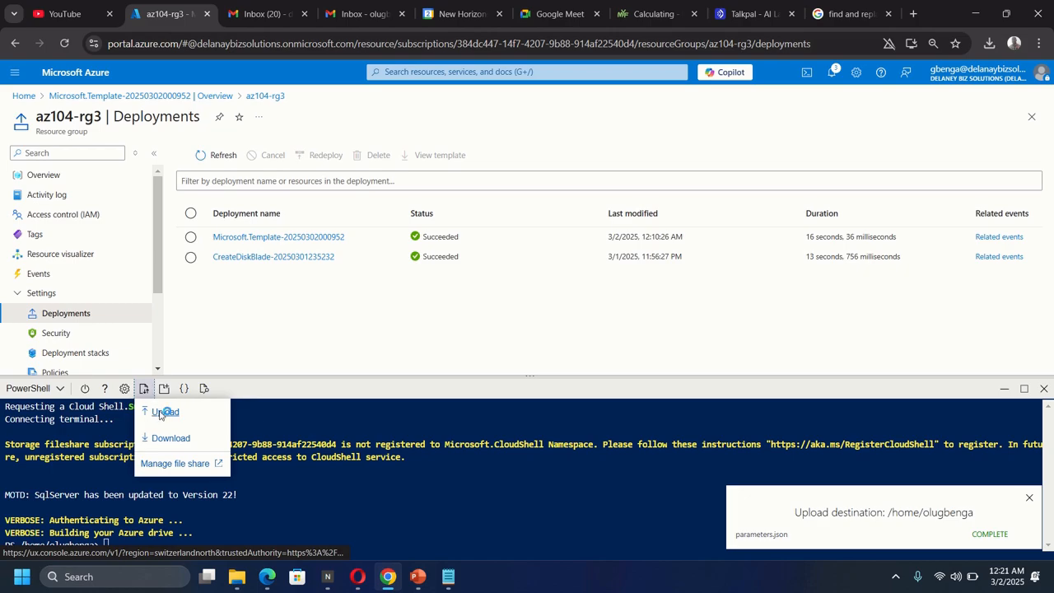
{"action": "left_click", "coordinate": [162, 414]}
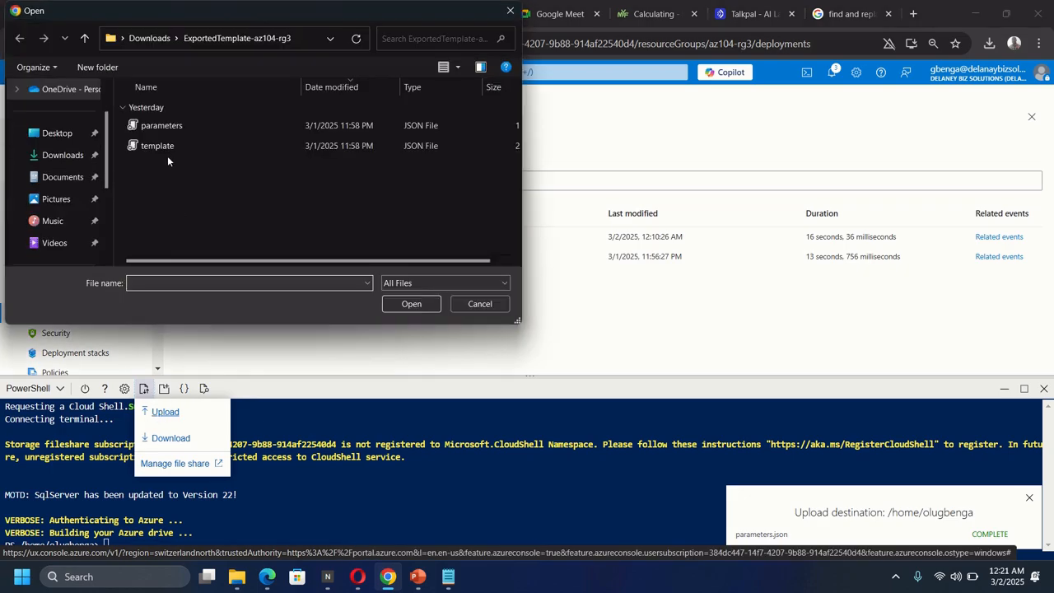
{"action": "left_click", "coordinate": [167, 150]}
{"action": "left_click", "coordinate": [420, 302]}
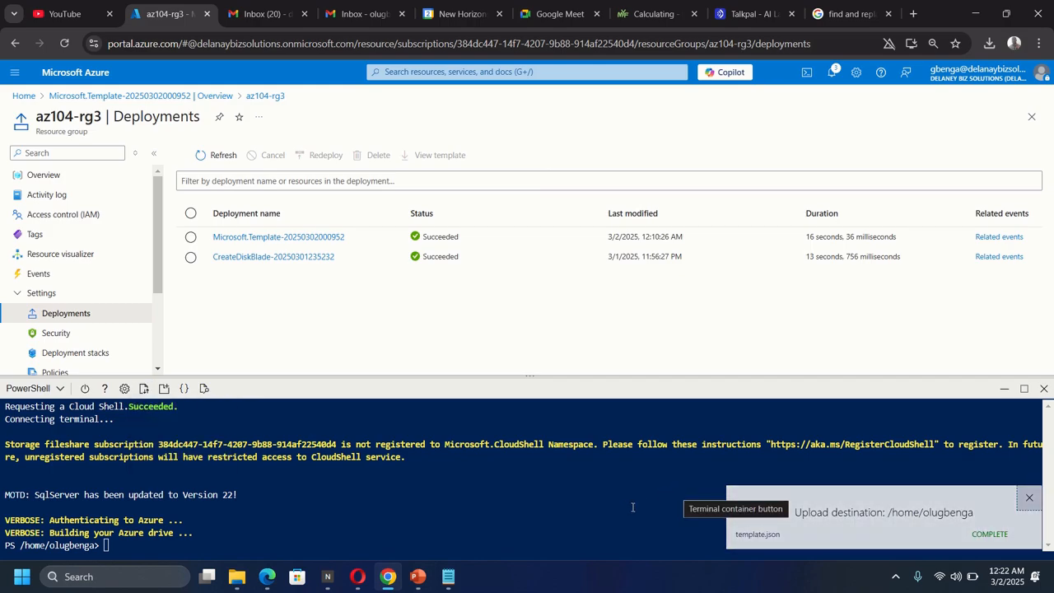
Step: Open template.json in the Cloud Shell editor, set the disk name's default value to az104-disk3, and save the file
{"action": "left_click", "coordinate": [185, 388]}
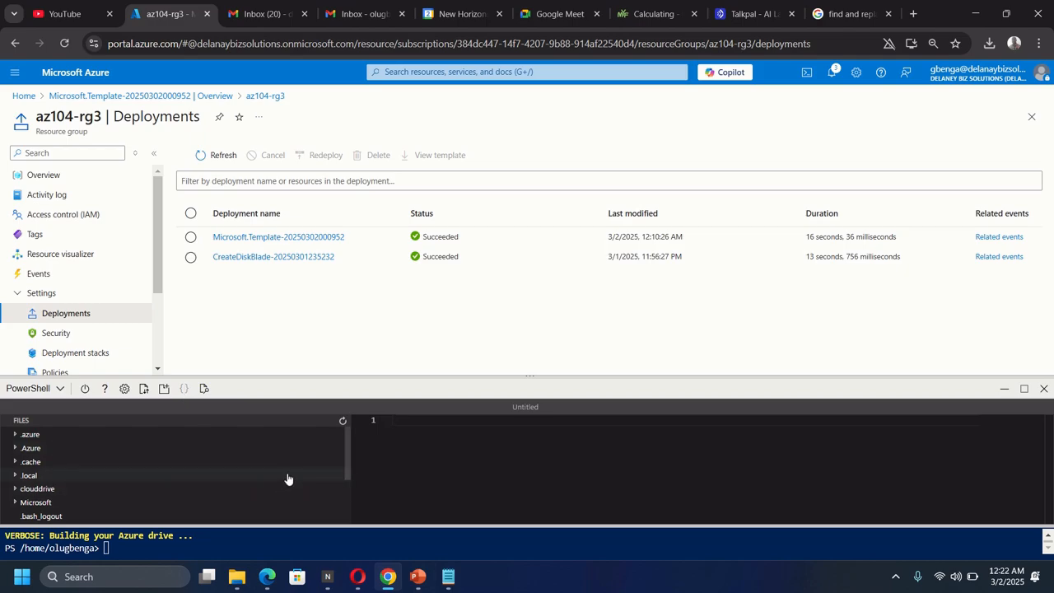
{"action": "scroll", "coordinate": [288, 478], "scroll_direction": "down", "scroll_amount": 3}
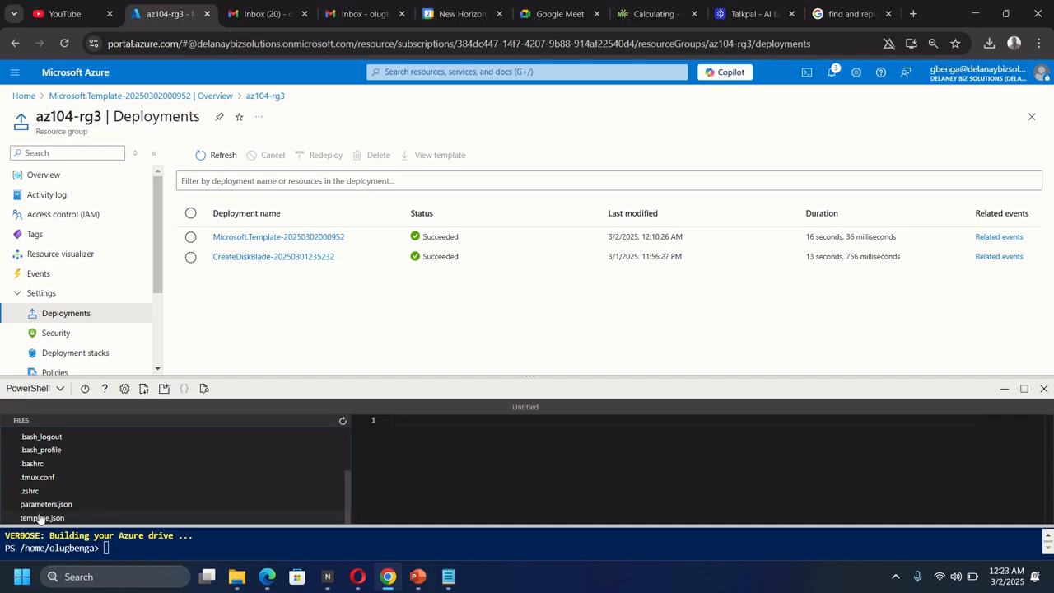
{"action": "left_click", "coordinate": [133, 520]}
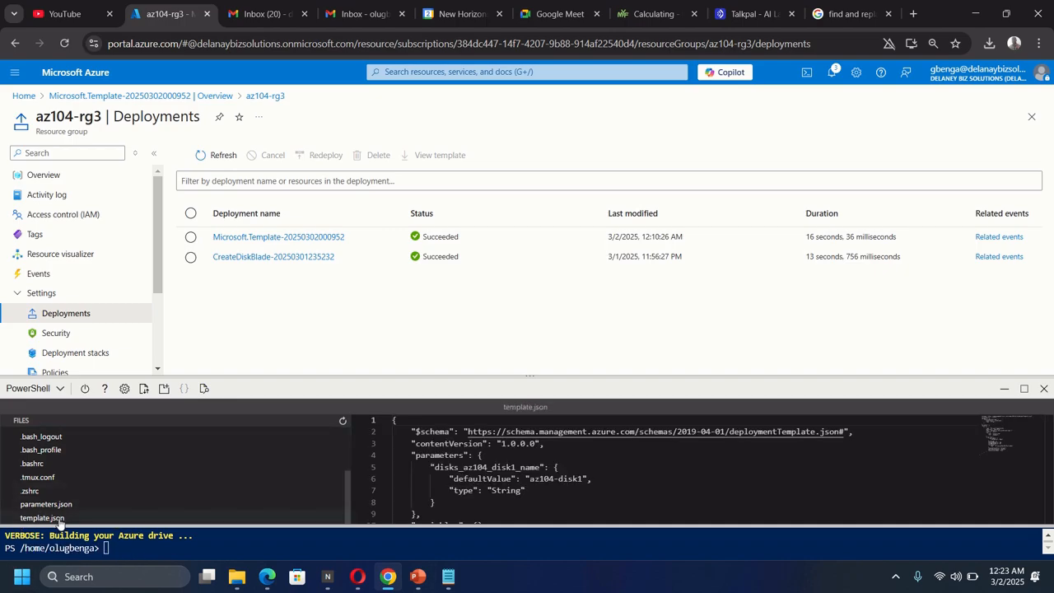
{"action": "left_click", "coordinate": [583, 478]}
{"action": "key", "text": "BackSpace"}
{"action": "type", "text": "3"}
{"action": "key", "text": "ctrl+s"}
Step: Enlarge the terminal area and begin the command New-AzResourceGroupDeployment -ResourceGroupName az104-rg3 at the PowerShell prompt
{"action": "left_click_drag", "start_coordinate": [577, 526], "coordinate": [593, 458]}
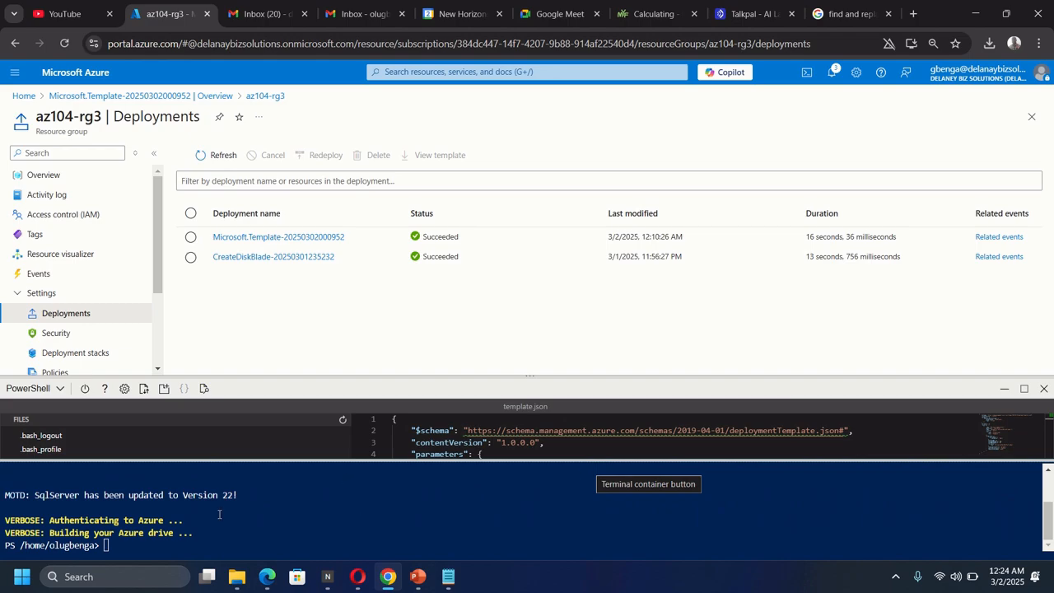
{"action": "left_click", "coordinate": [132, 546]}
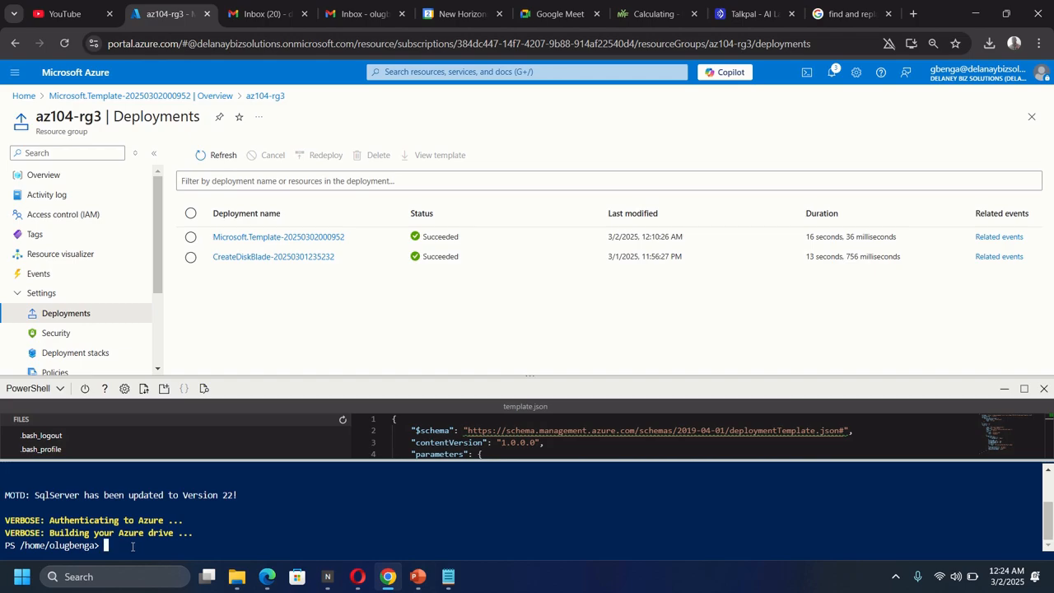
{"action": "type", "text": "New"}
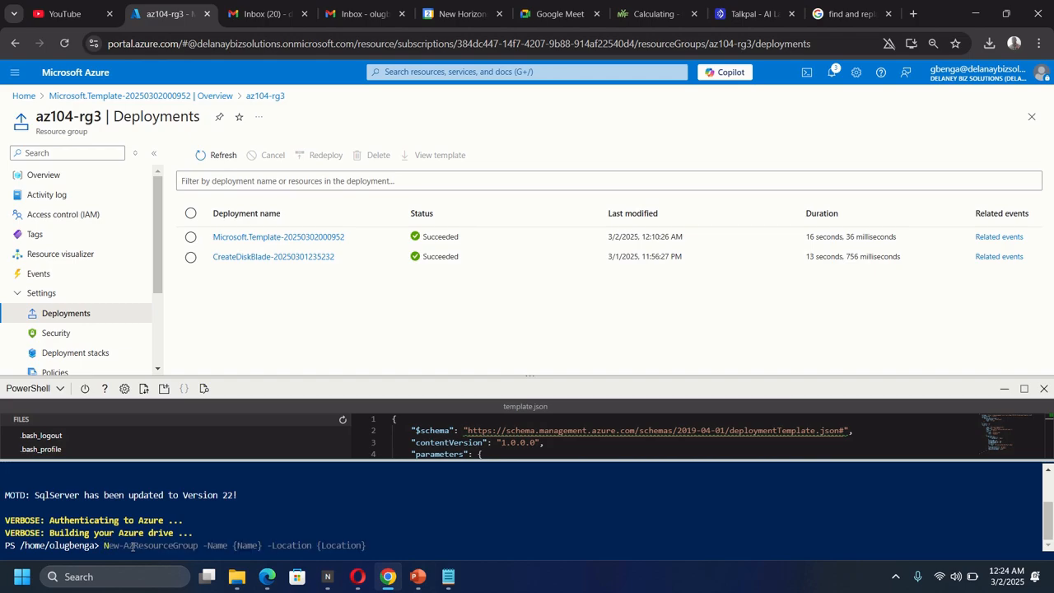
{"action": "type", "text": "-AzResourceGroupD"}
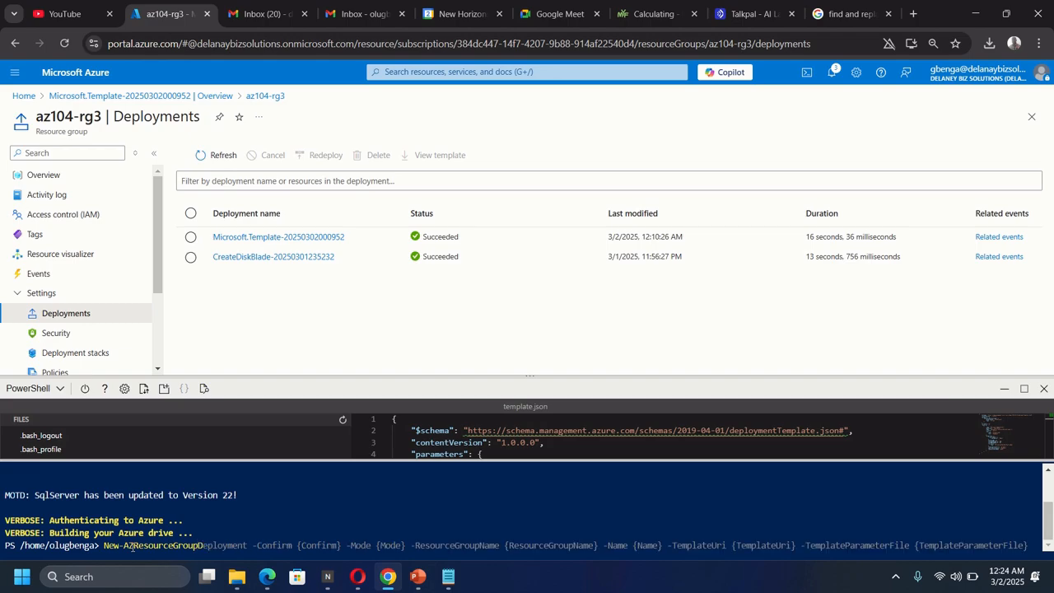
{"action": "type", "text": "eployment -"}
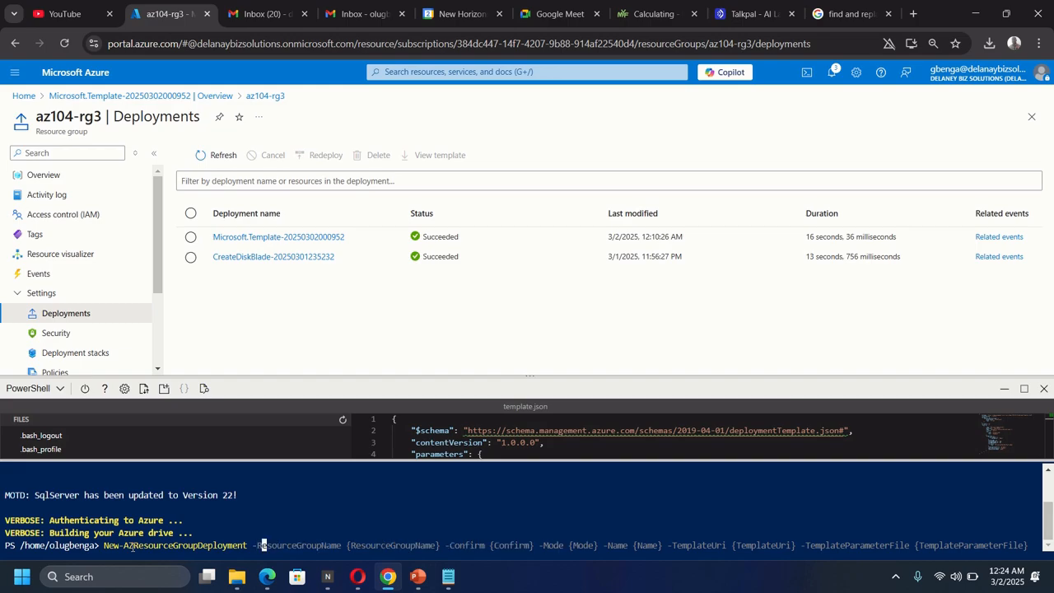
{"action": "type", "text": "ResourceGroupName az"}
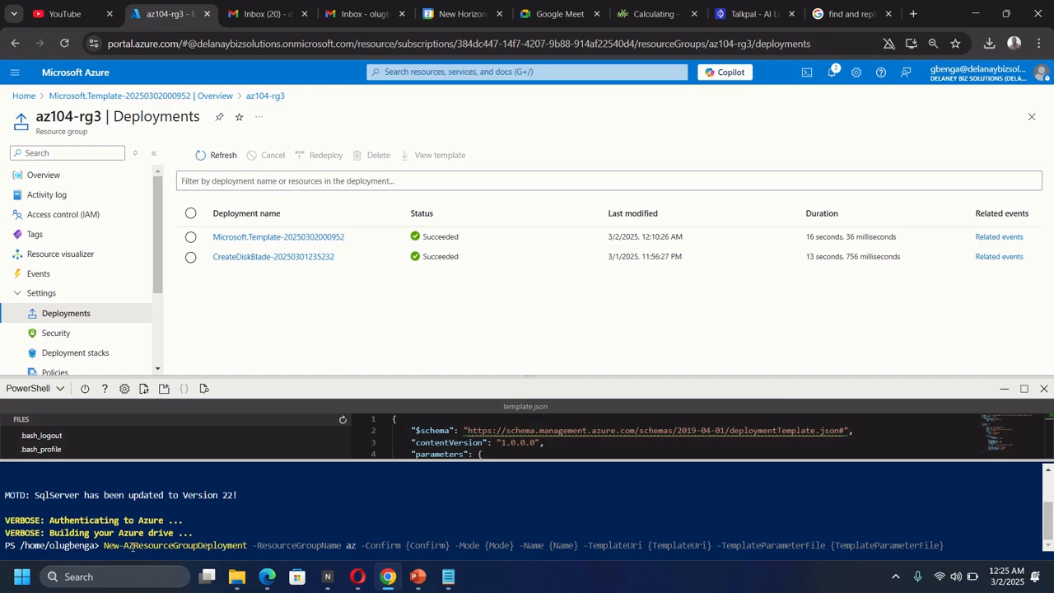
{"action": "type", "text": "10"}
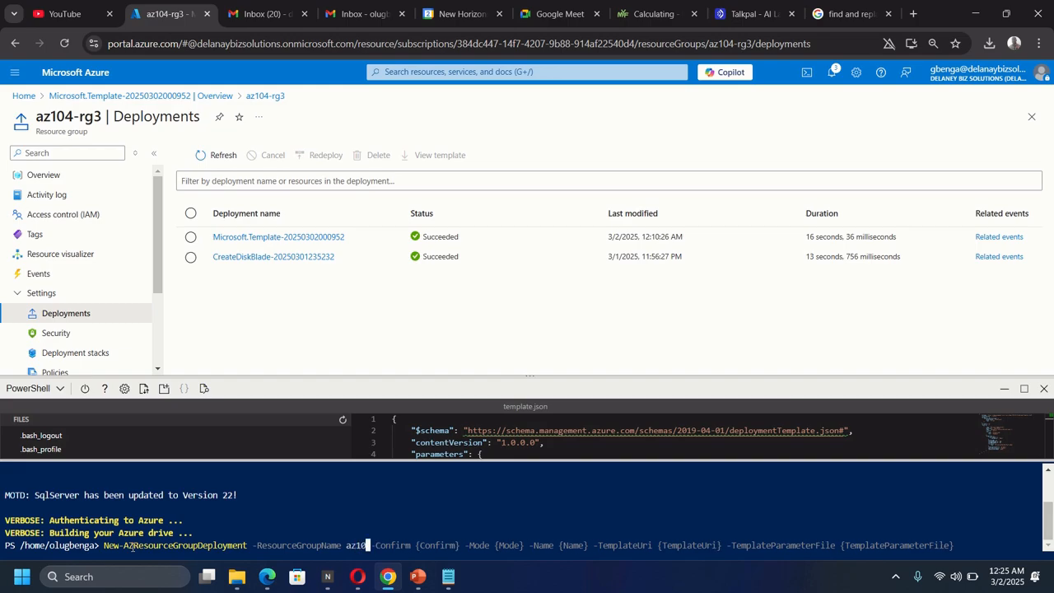
{"action": "type", "text": "4-"}
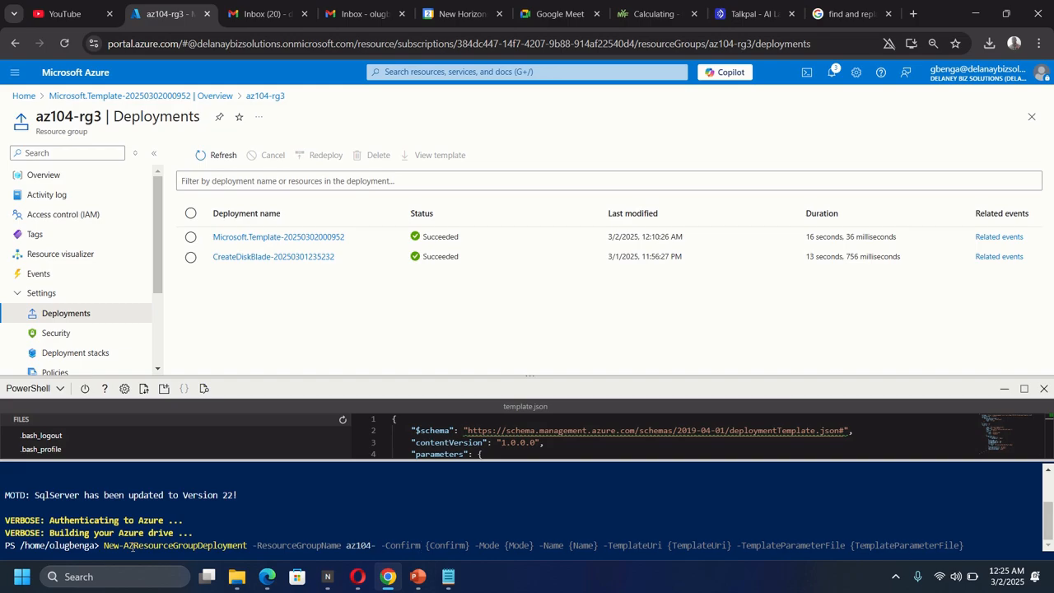
{"action": "type", "text": "rg"}
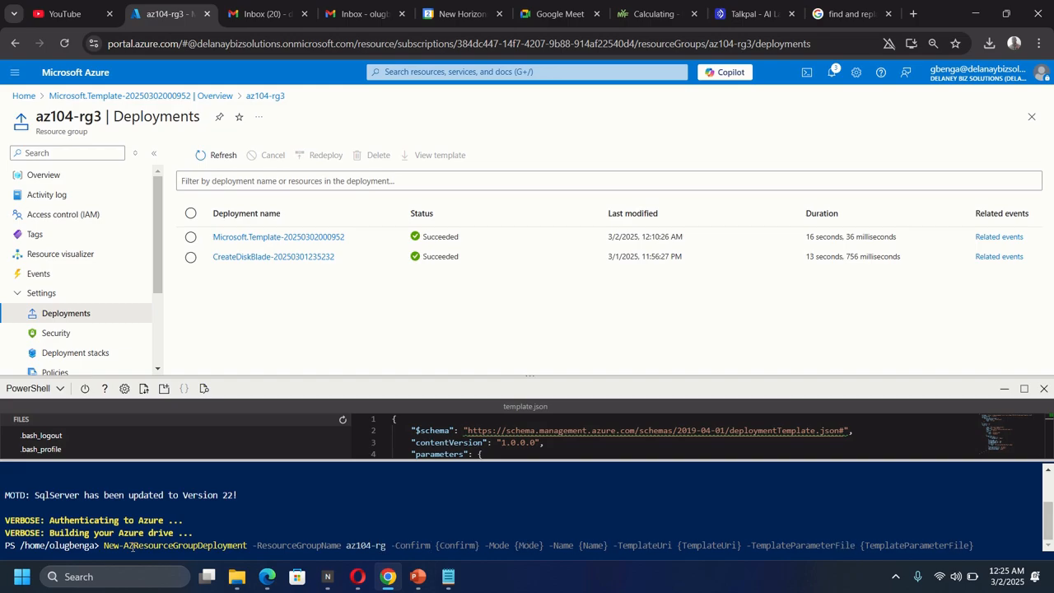
{"action": "type", "text": "3"}
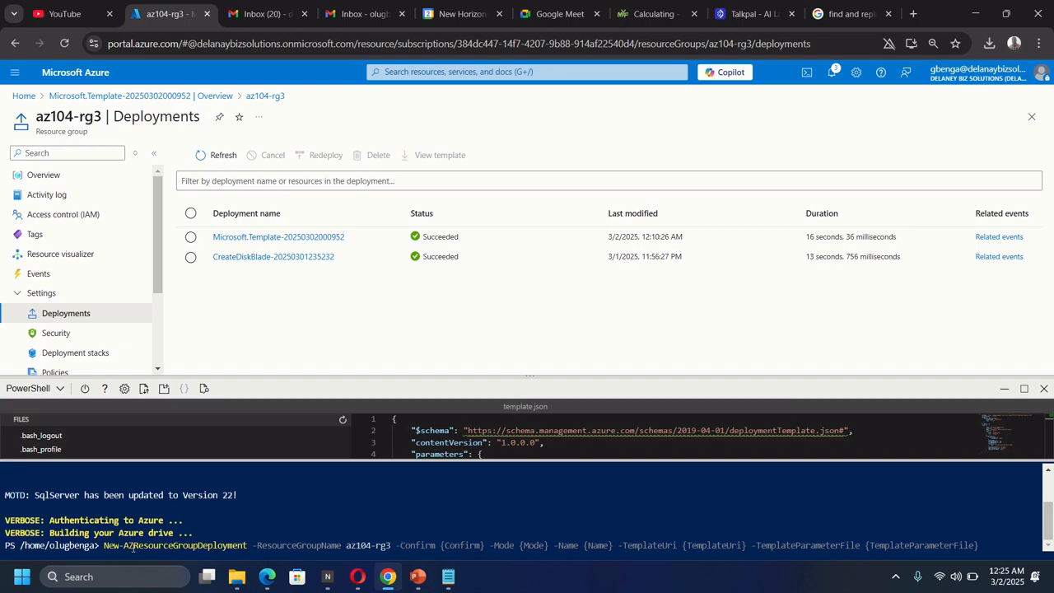
Step: Complete the deployment command with -TemplateFile template.json -TemplateParameterFile parameters.json and run it
{"action": "type", "text": "-T"}
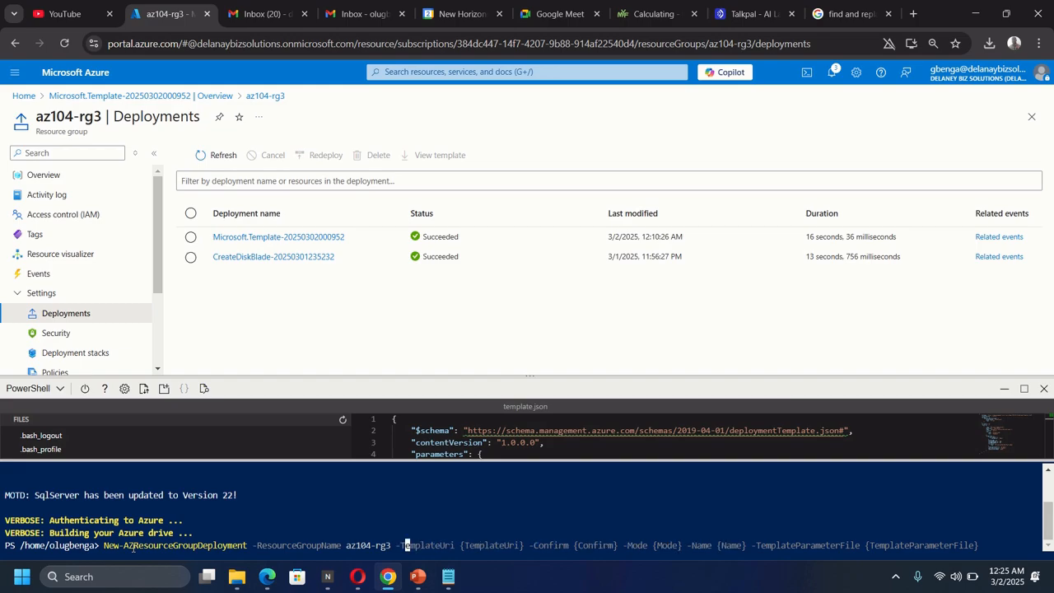
{"action": "type", "text": "emplateFile"}
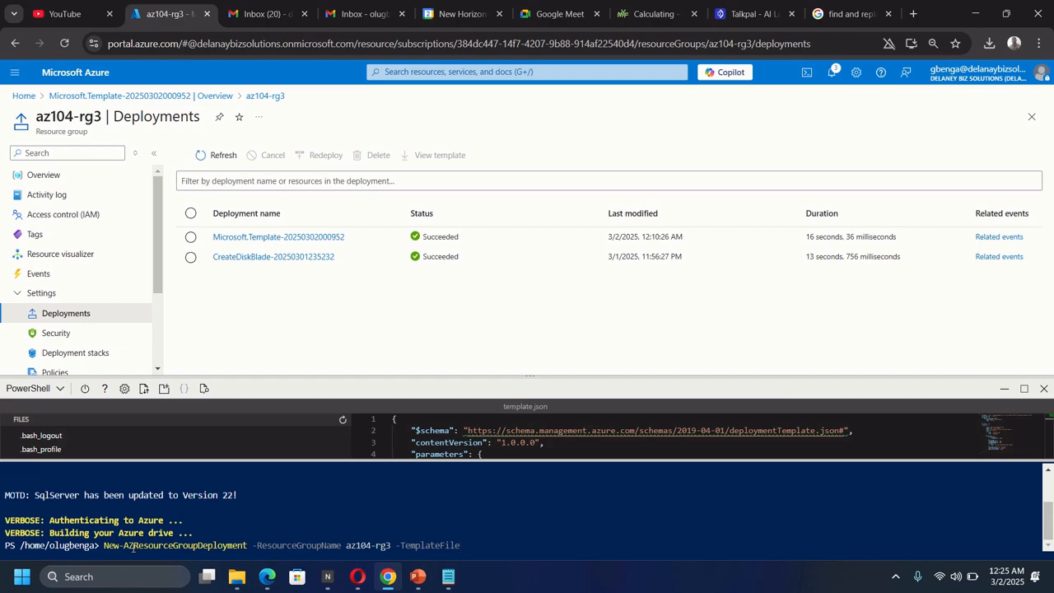
{"action": "type", "text": "tm"}
{"action": "key", "text": "BackSpace"}
{"action": "type", "text": "emplate.json"}
{"action": "type", "text": "-TemplatePar"}
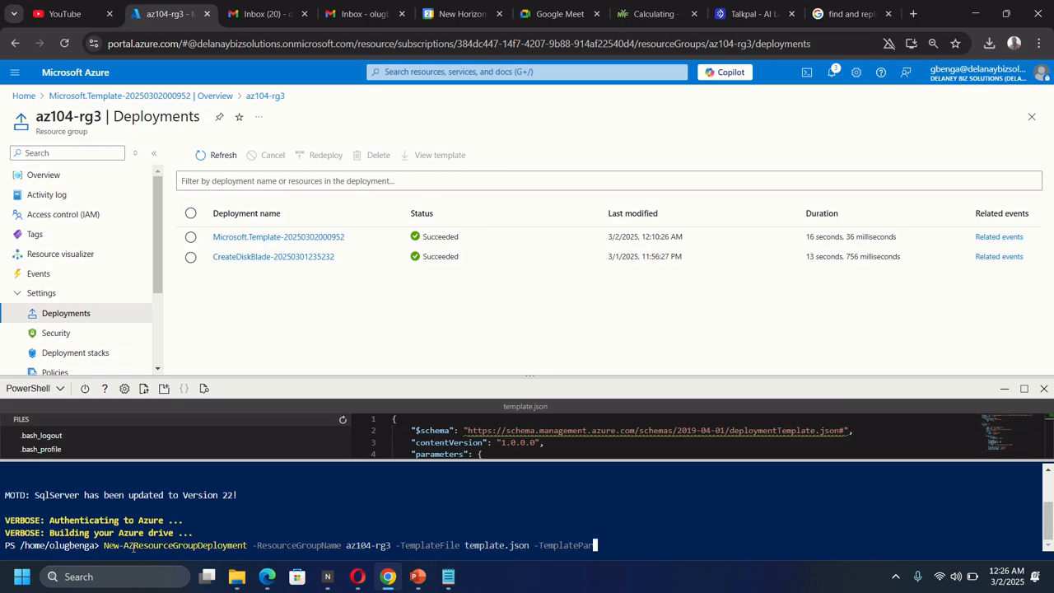
{"action": "type", "text": "ameterFilep"}
{"action": "key", "text": "BackSpace"}
{"action": "type", "text": "parameters"}
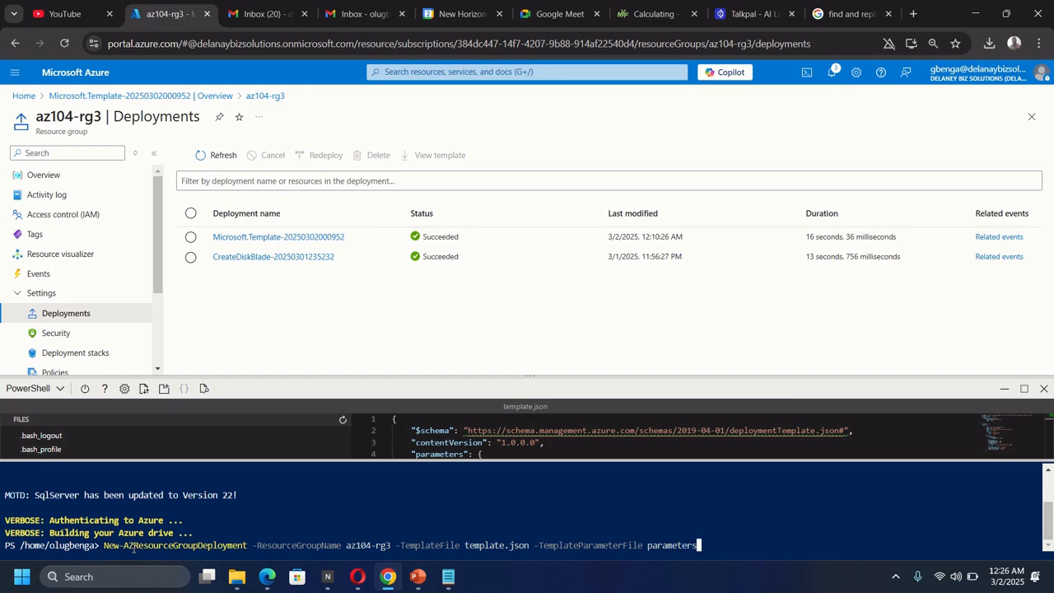
{"action": "type", "text": ".json"}
{"action": "key", "text": "Return"}
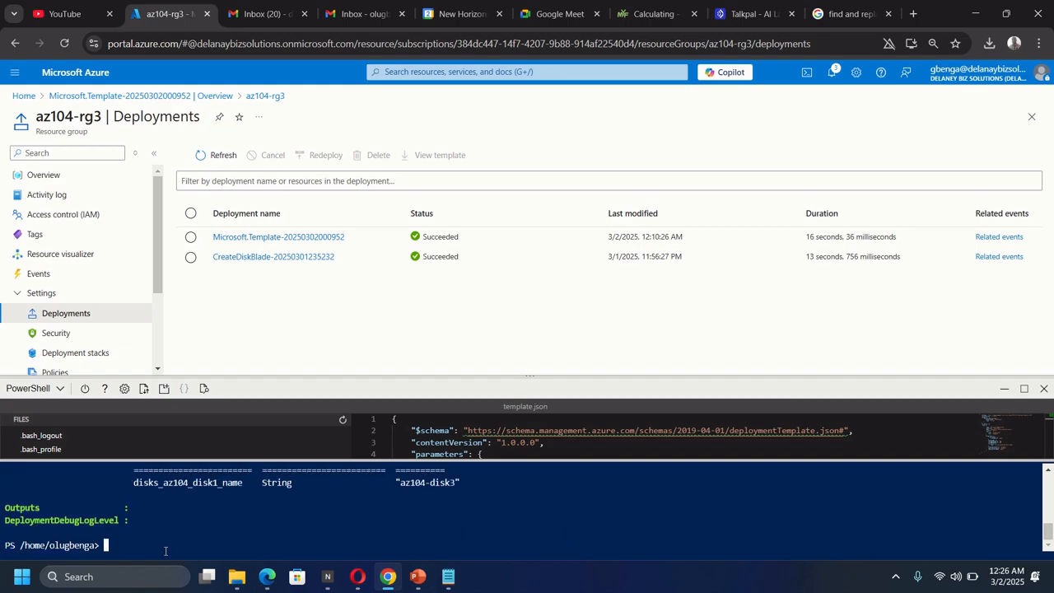
Step: Review the deployment output and list the subscription's managed disks with Get-AzDisk
{"action": "scroll", "coordinate": [210, 523], "scroll_direction": "up", "scroll_amount": 5}
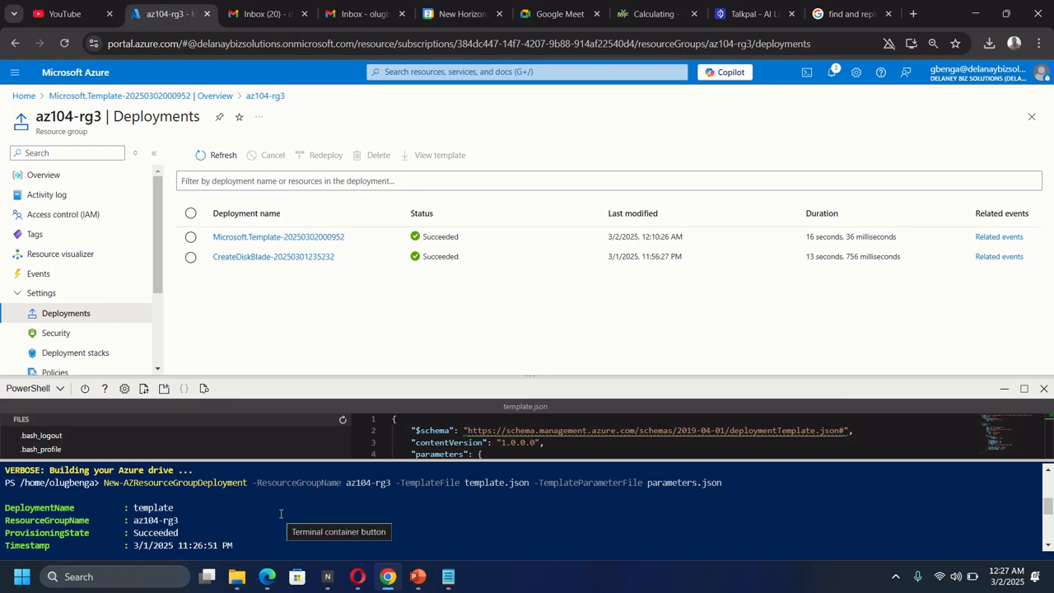
{"action": "scroll", "coordinate": [281, 514], "scroll_direction": "down", "scroll_amount": 2}
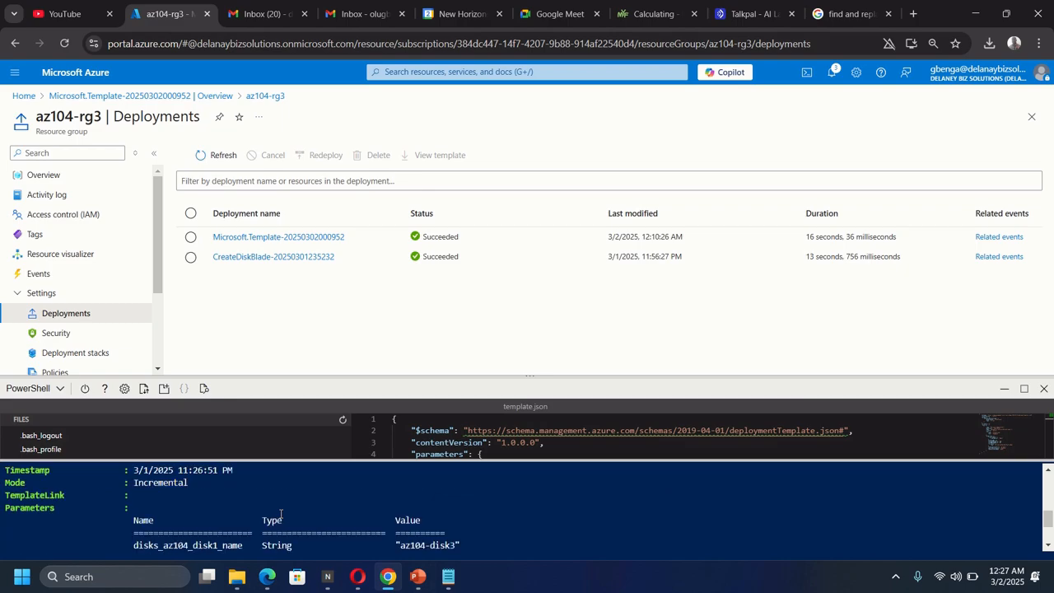
{"action": "scroll", "coordinate": [281, 514], "scroll_direction": "down", "scroll_amount": 2}
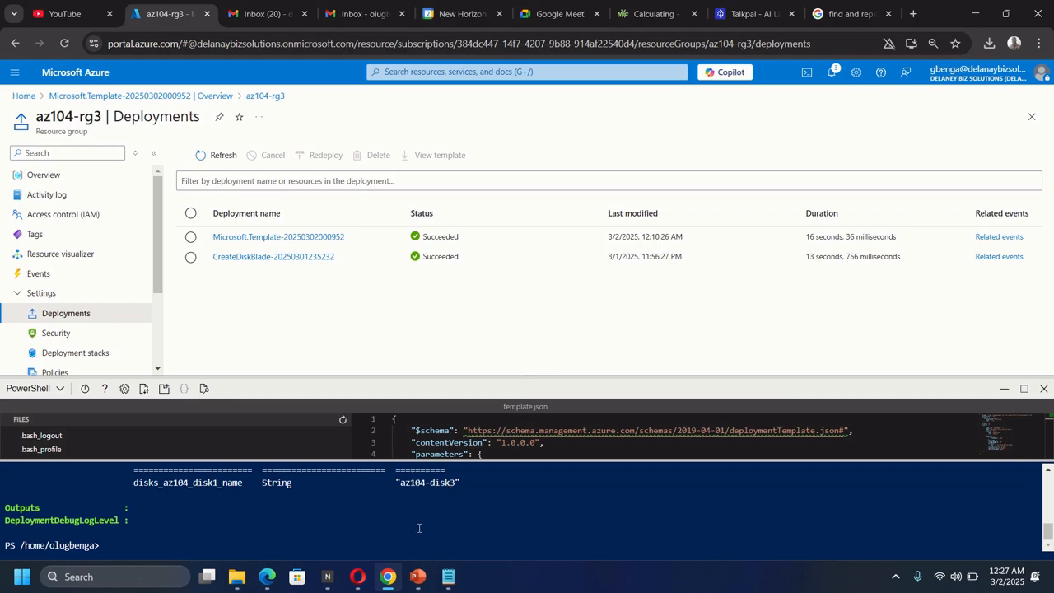
{"action": "type", "text": "Ge"}
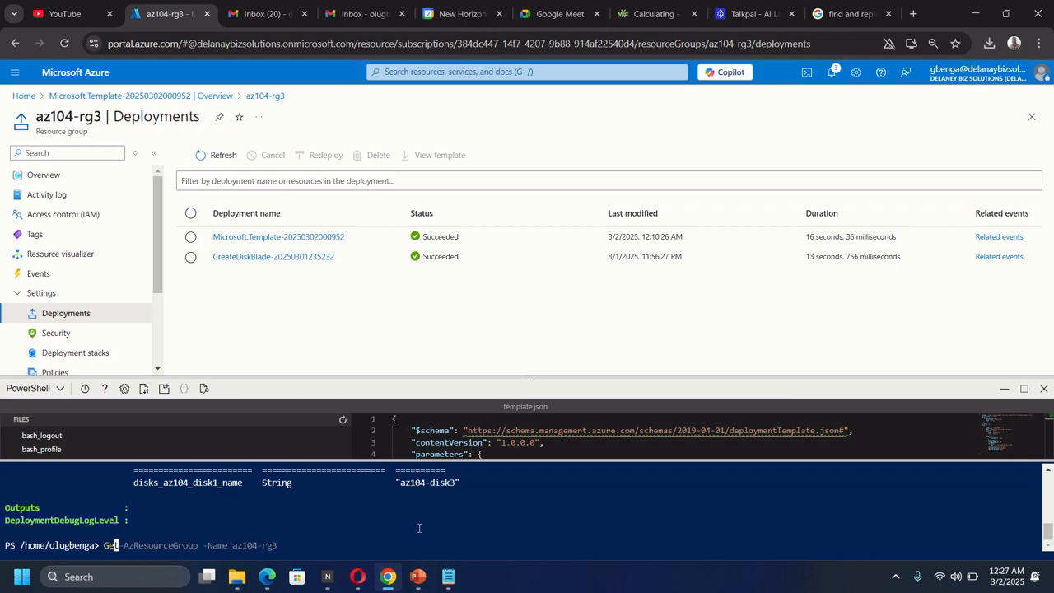
{"action": "type", "text": "t-AzDi"}
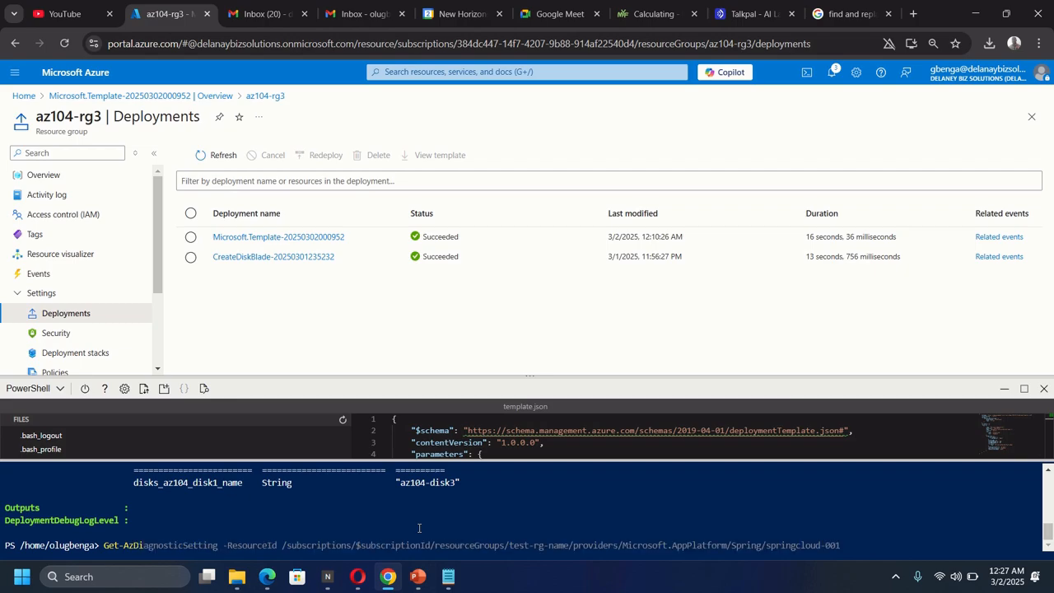
{"action": "type", "text": "sk"}
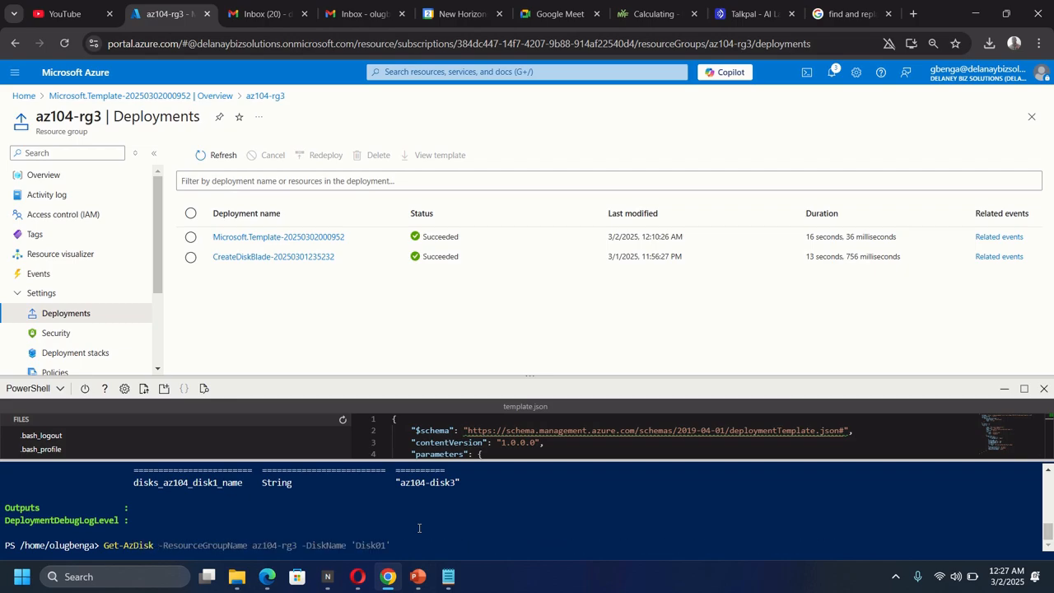
{"action": "key", "text": "Return"}
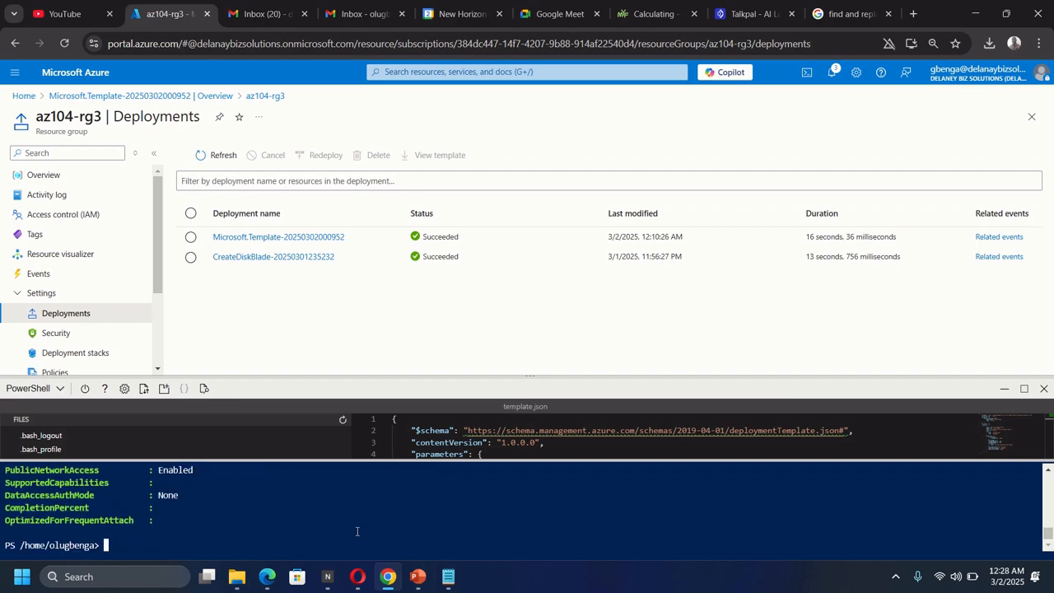
Step: Examine the disk names and properties in the Get-AzDisk output, and check the resource list in the az104-rg3 overview
{"action": "scroll", "coordinate": [357, 531], "scroll_direction": "up", "scroll_amount": 10}
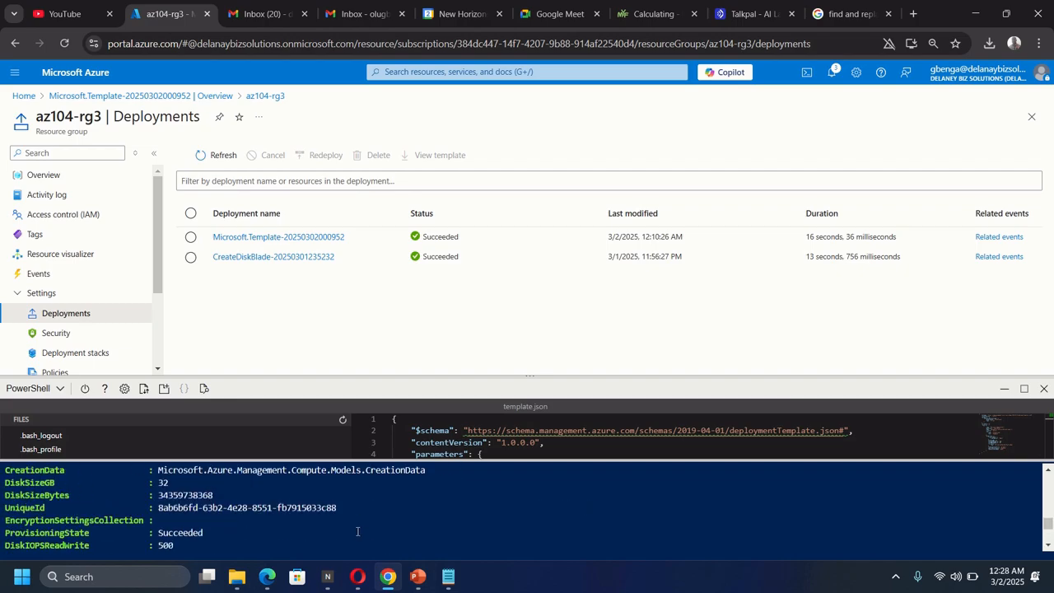
{"action": "scroll", "coordinate": [357, 531], "scroll_direction": "up", "scroll_amount": 3}
{"action": "scroll", "coordinate": [358, 531], "scroll_direction": "up", "scroll_amount": 5}
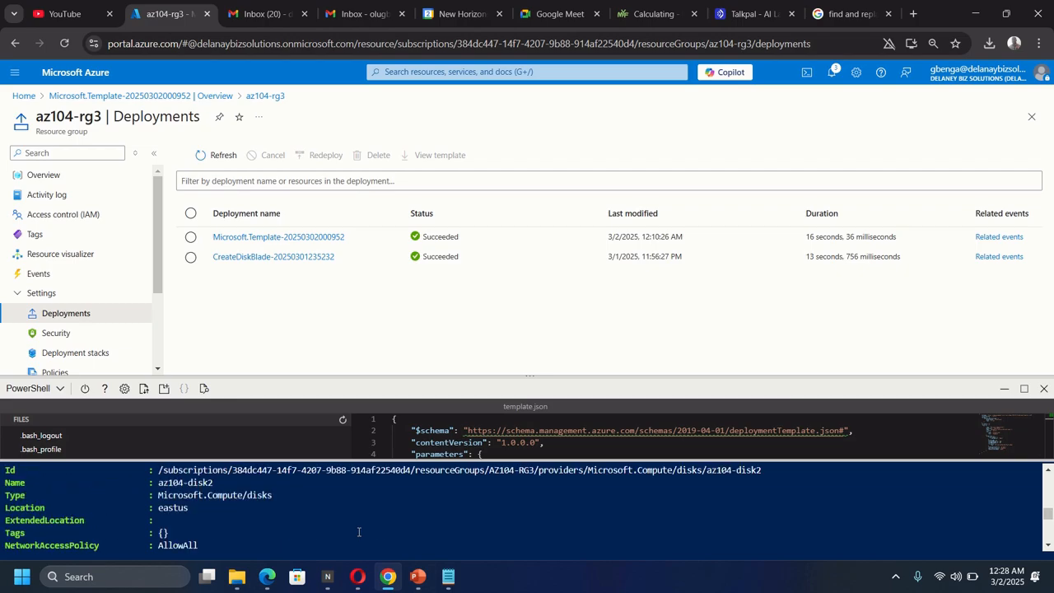
{"action": "scroll", "coordinate": [358, 531], "scroll_direction": "down", "scroll_amount": 6}
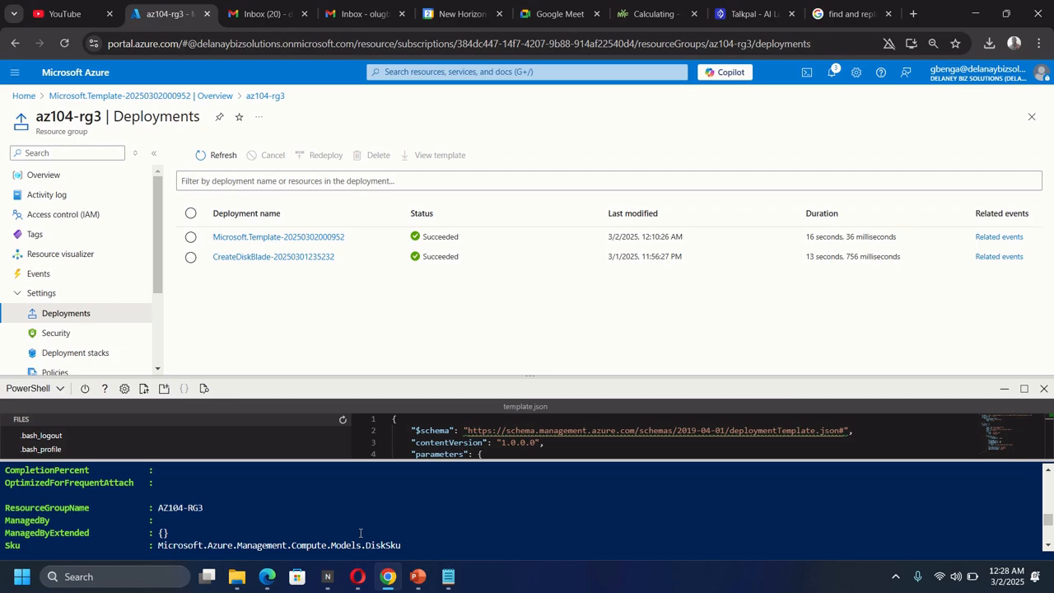
{"action": "scroll", "coordinate": [360, 532], "scroll_direction": "down", "scroll_amount": 2}
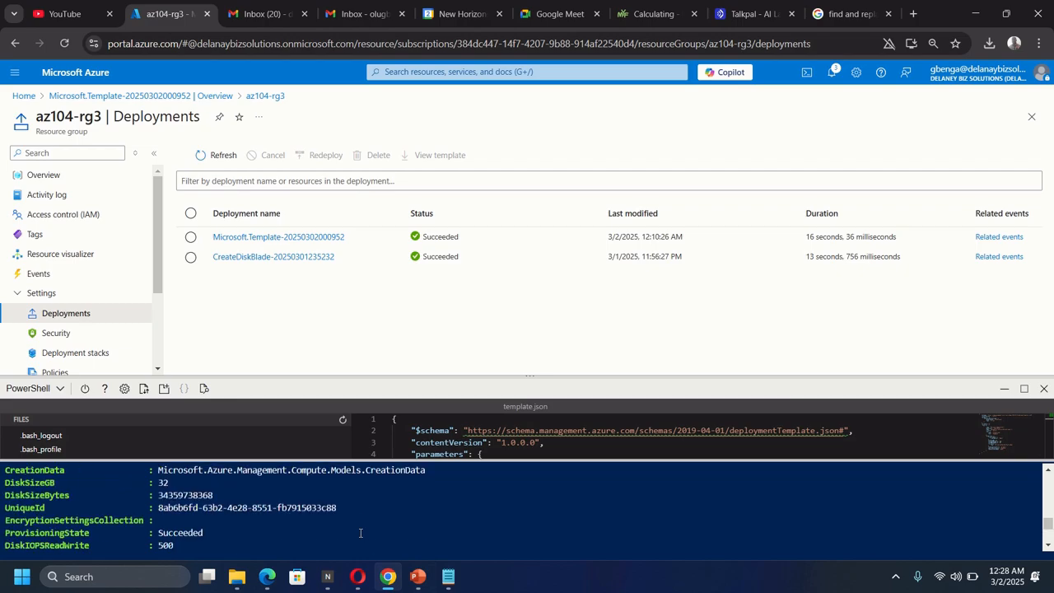
{"action": "scroll", "coordinate": [360, 532], "scroll_direction": "down", "scroll_amount": 2}
{"action": "scroll", "coordinate": [360, 533], "scroll_direction": "down", "scroll_amount": 2}
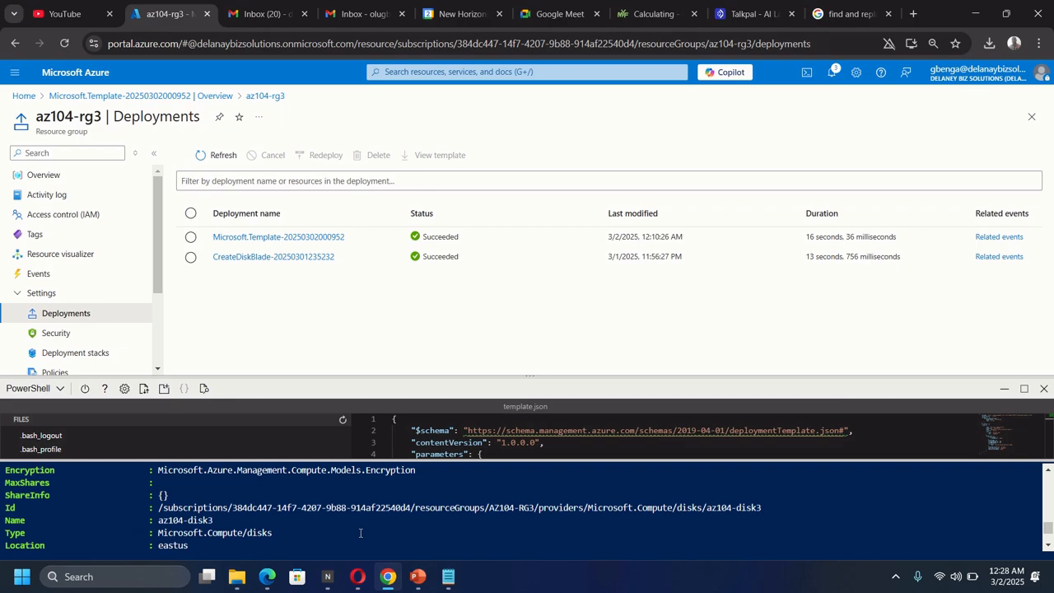
{"action": "scroll", "coordinate": [312, 541], "scroll_direction": "down", "scroll_amount": 7}
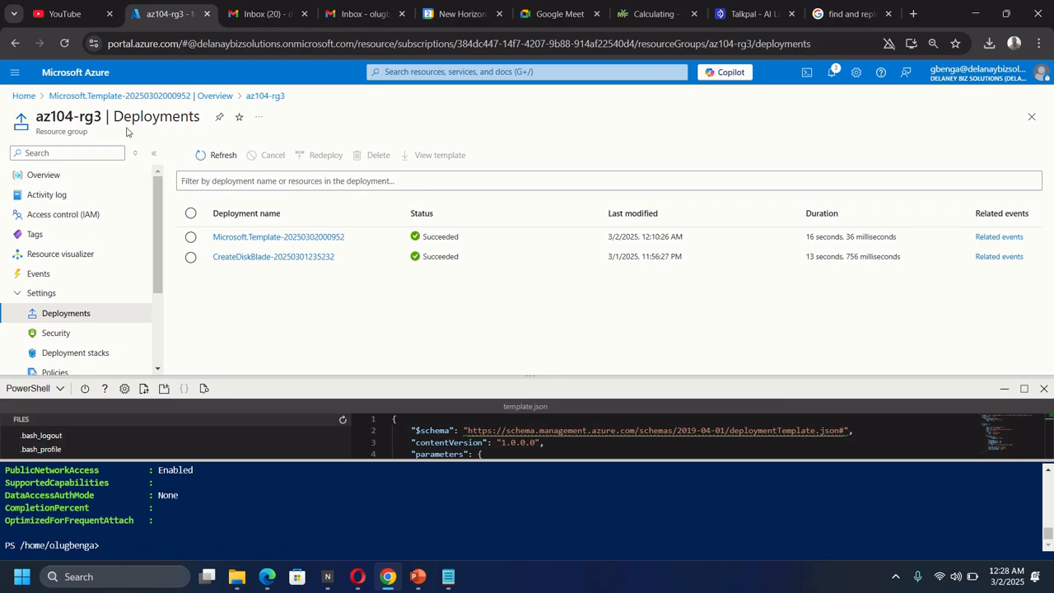
{"action": "left_click", "coordinate": [46, 175]}
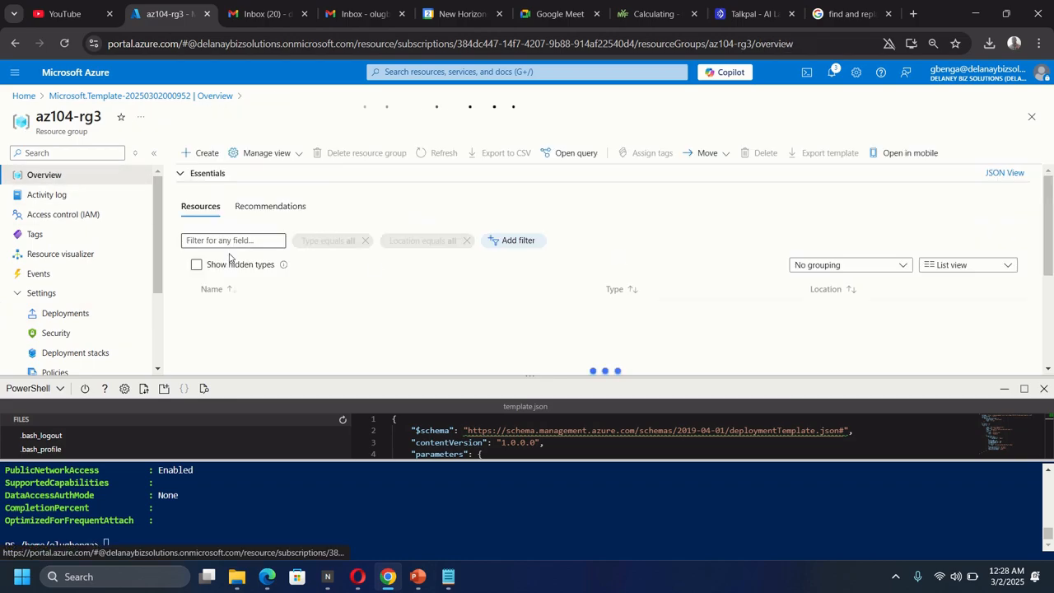
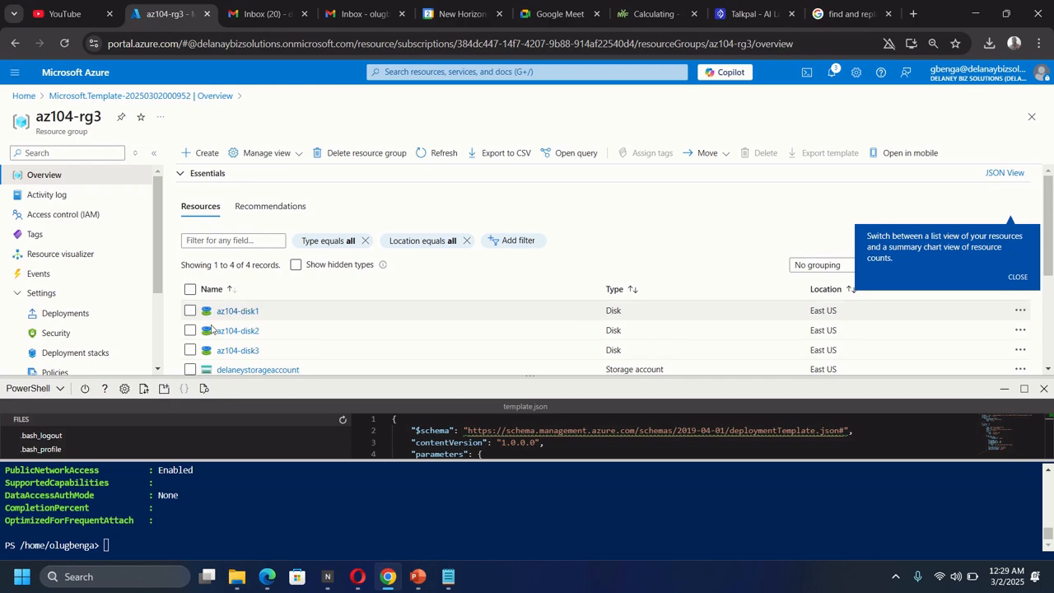
Step: Switch Cloud Shell from PowerShell to Bash and list the home directory's files with ls
{"action": "left_click", "coordinate": [36, 388]}
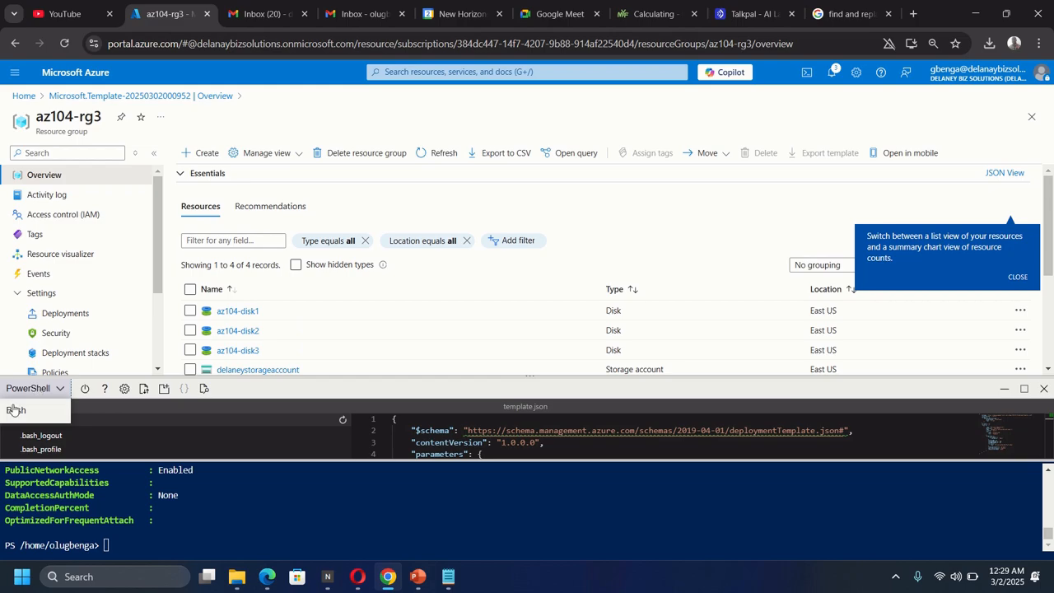
{"action": "left_click", "coordinate": [16, 410]}
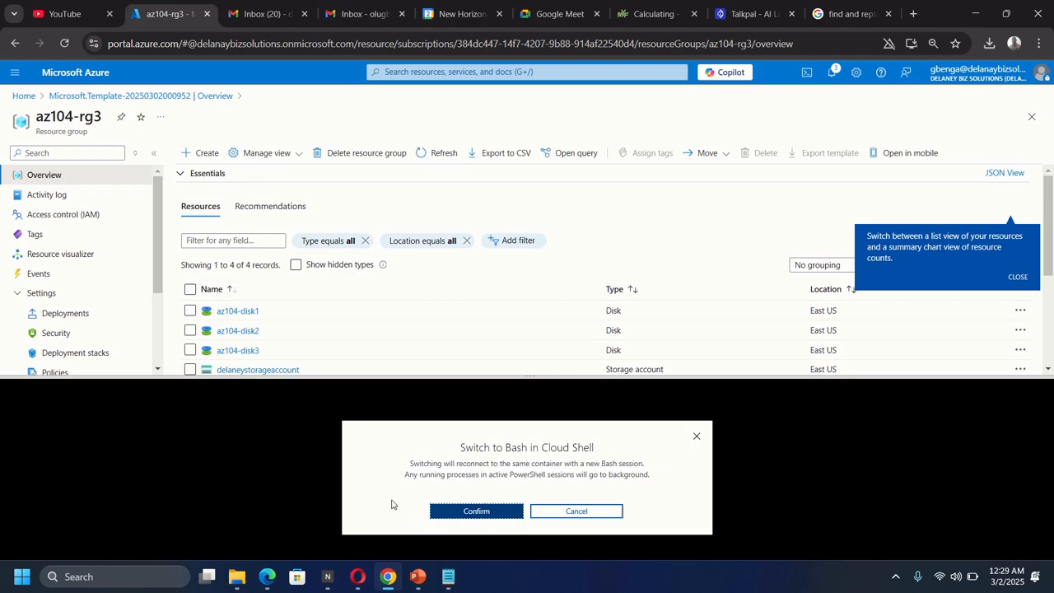
{"action": "left_click", "coordinate": [454, 512]}
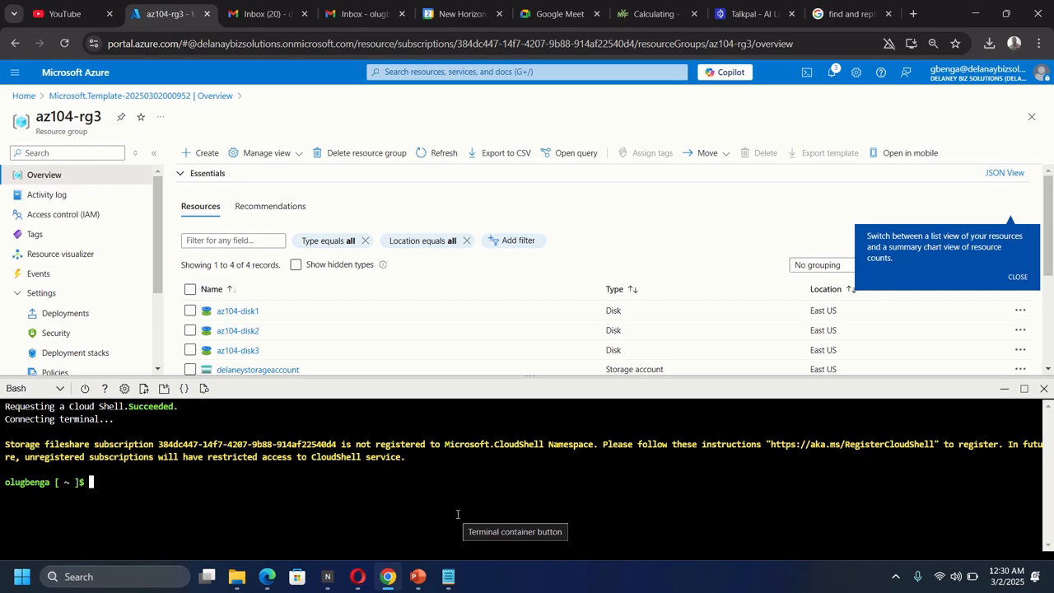
{"action": "type", "text": "ls"}
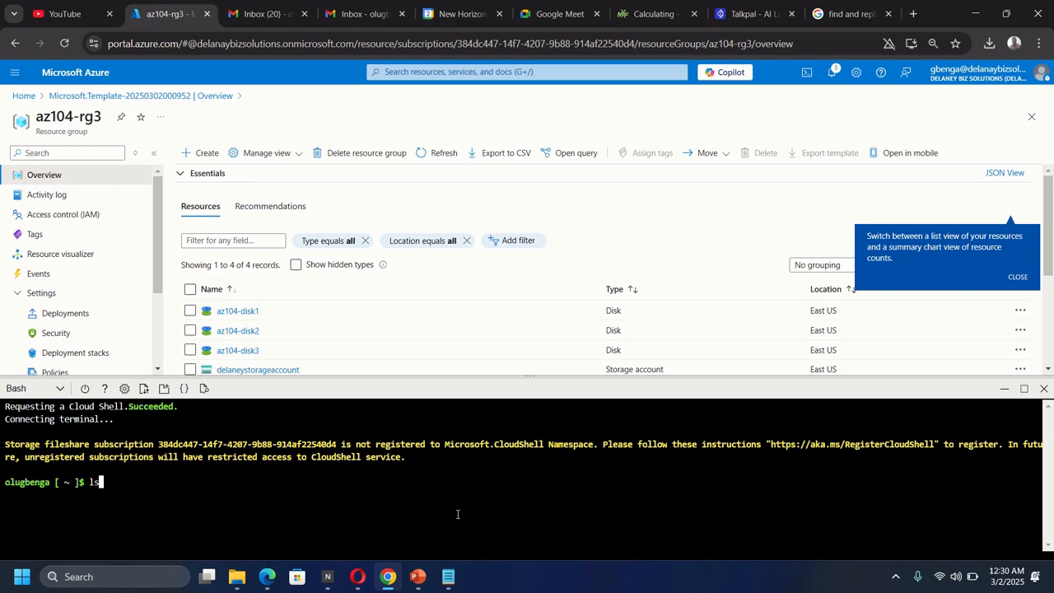
{"action": "key", "text": "Return"}
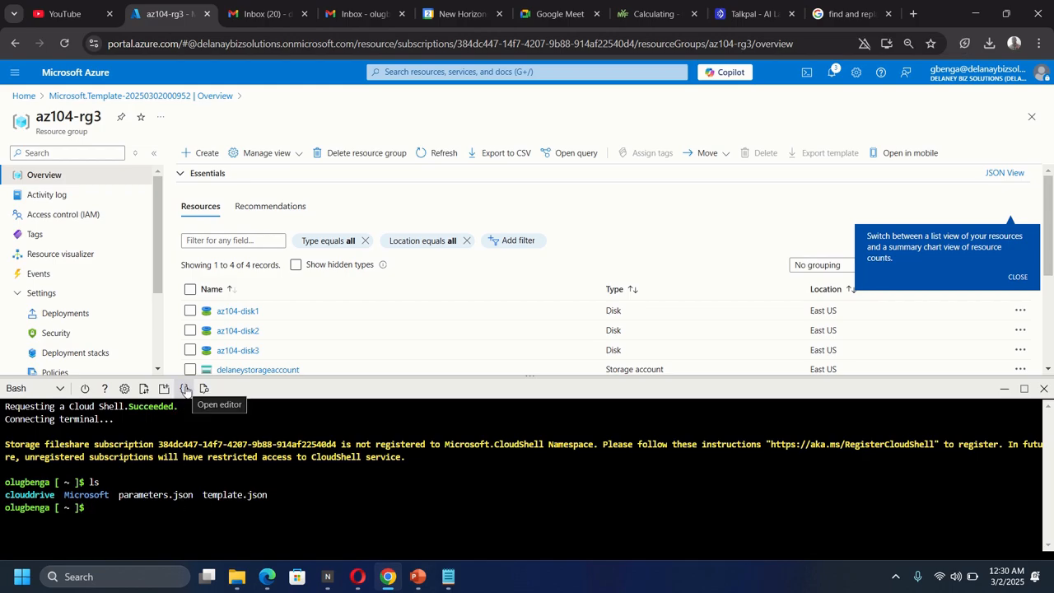
Step: Open template.json in the Cloud Shell editor, set the disk name's default value to az104-disk4, and save the file
{"action": "left_click", "coordinate": [186, 388]}
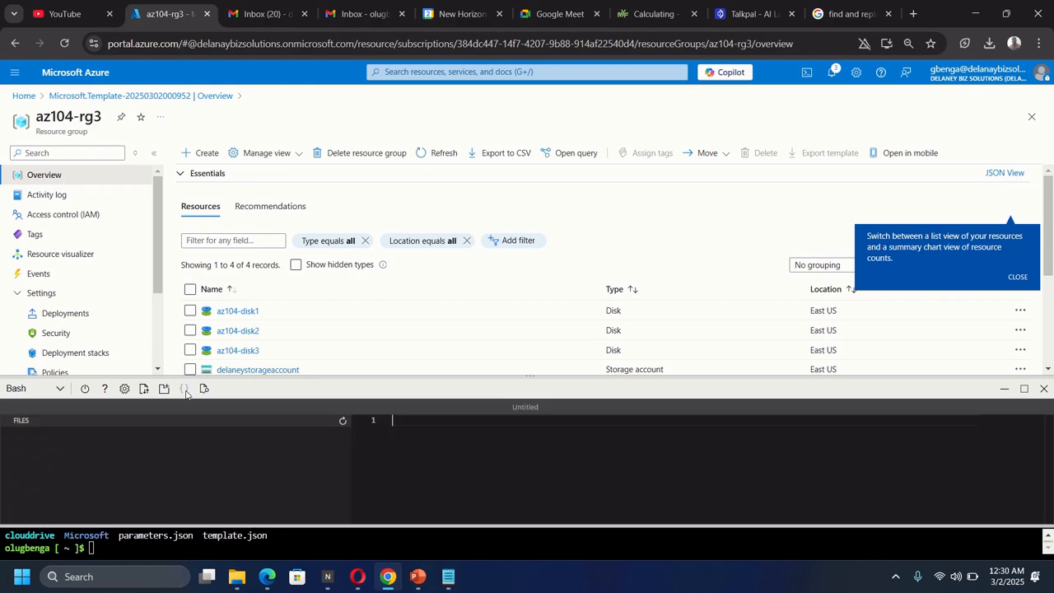
{"action": "scroll", "coordinate": [188, 484], "scroll_direction": "down", "scroll_amount": 2}
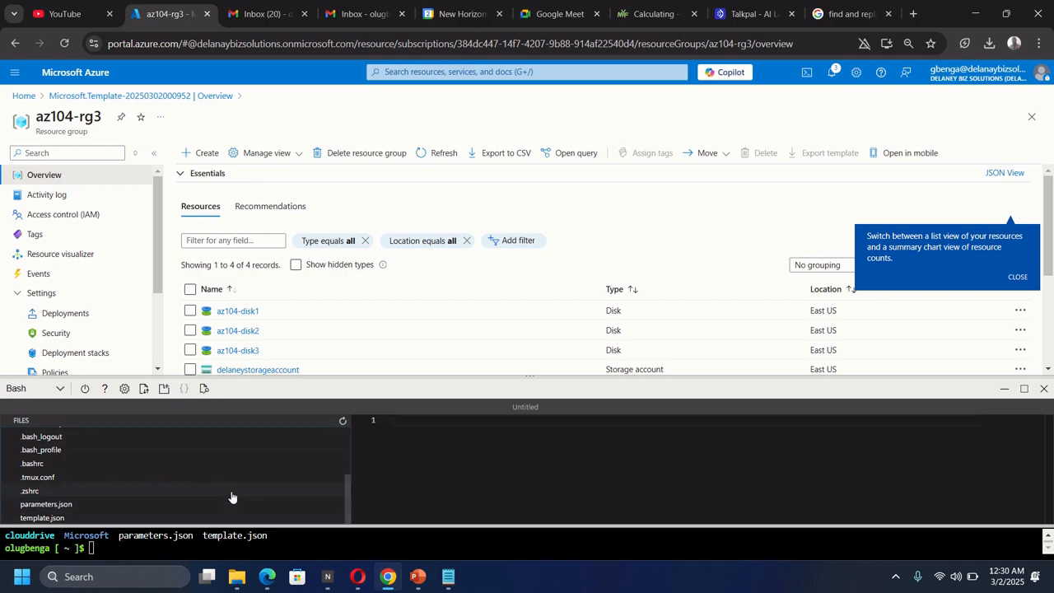
{"action": "left_click", "coordinate": [80, 521]}
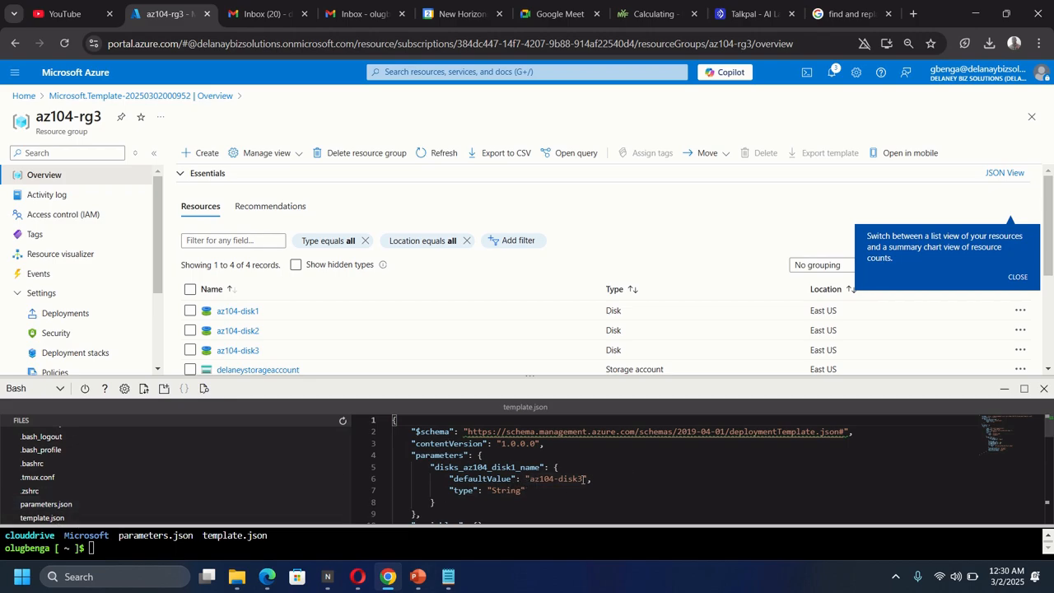
{"action": "left_click", "coordinate": [582, 479]}
{"action": "key", "text": "BackSpace"}
{"action": "type", "text": "4"}
{"action": "key", "text": "ctrl+s"}
Step: Enlarge the terminal area and try running az deployment group create --resource-group az104-rg3 --template-file template.jsom --parameters parameters.json
{"action": "left_click_drag", "start_coordinate": [598, 524], "coordinate": [602, 466]}
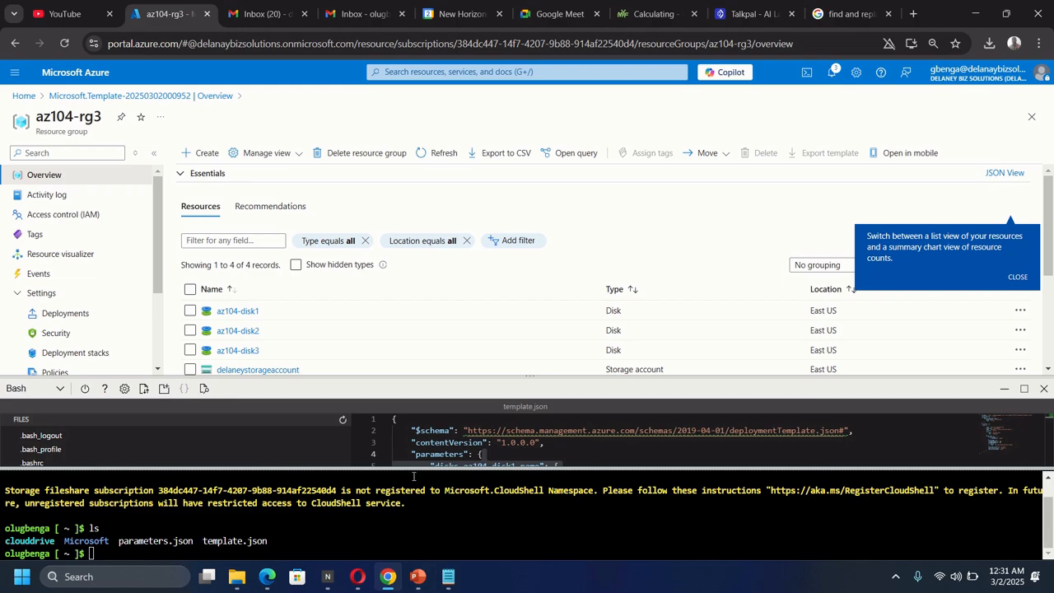
{"action": "left_click_drag", "start_coordinate": [416, 468], "coordinate": [416, 453]}
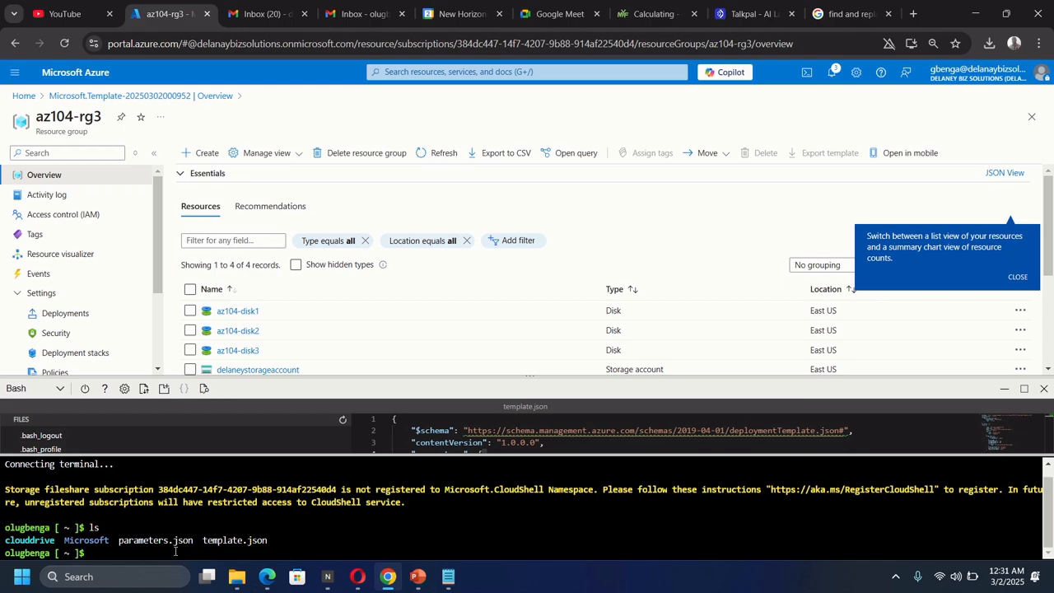
{"action": "type", "text": "az deployment group"}
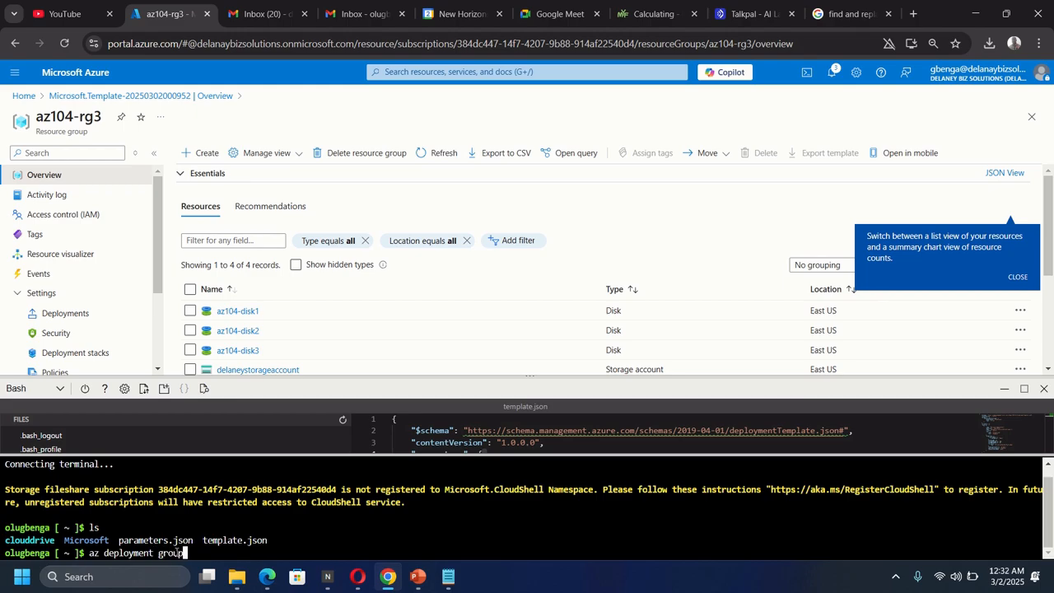
{"action": "type", "text": " create --resource-g"}
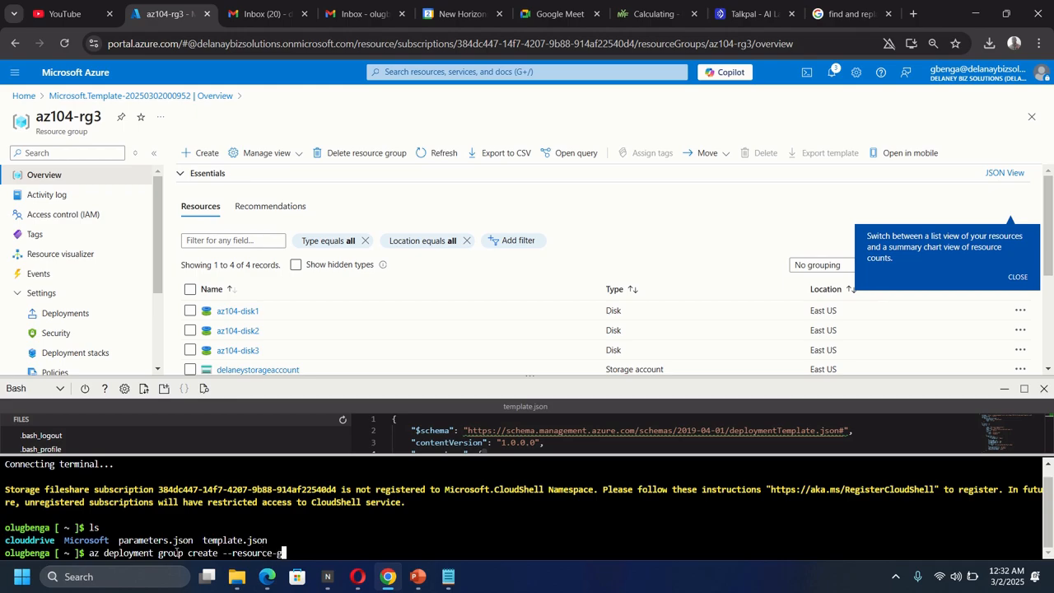
{"action": "type", "text": "roup"}
{"action": "type", "text": "az104-rg3 --template"}
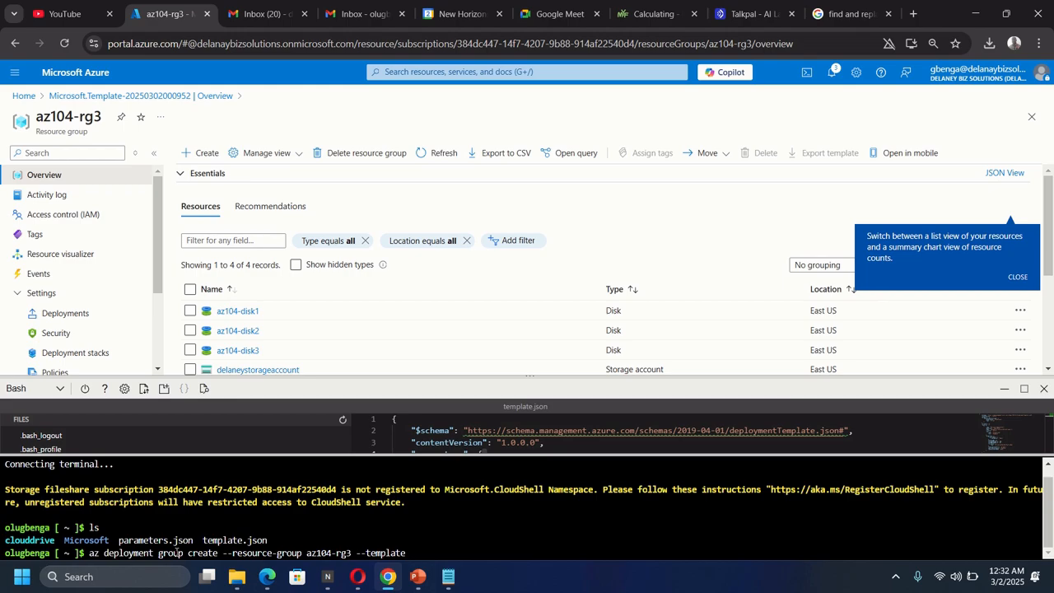
{"action": "type", "text": "-file template.json"}
{"action": "type", "text": "--parame"}
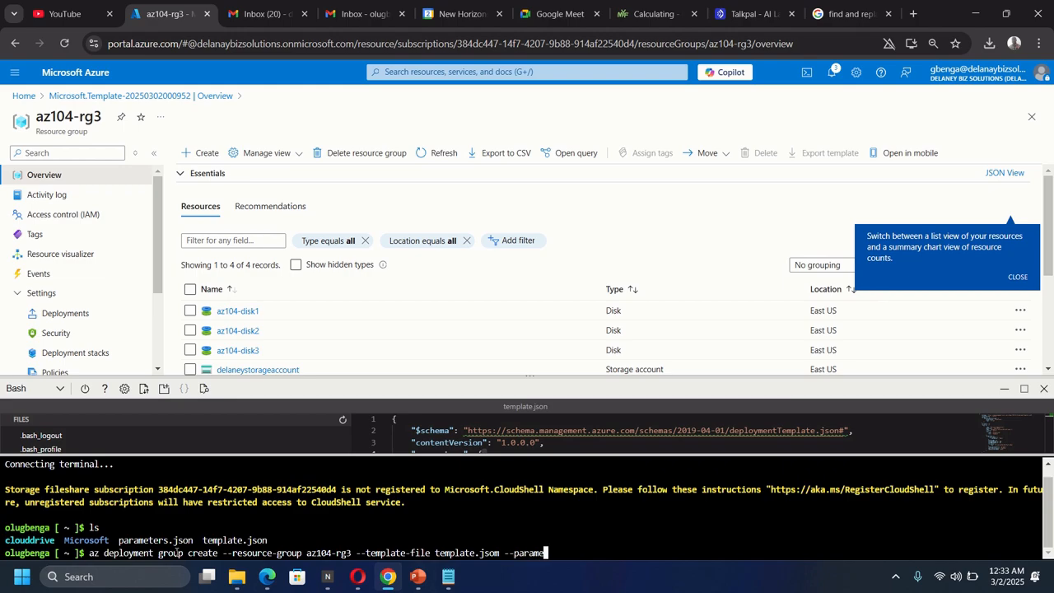
{"action": "type", "text": "ters"}
{"action": "type", "text": "parameters.json"}
{"action": "key", "text": "Return"}
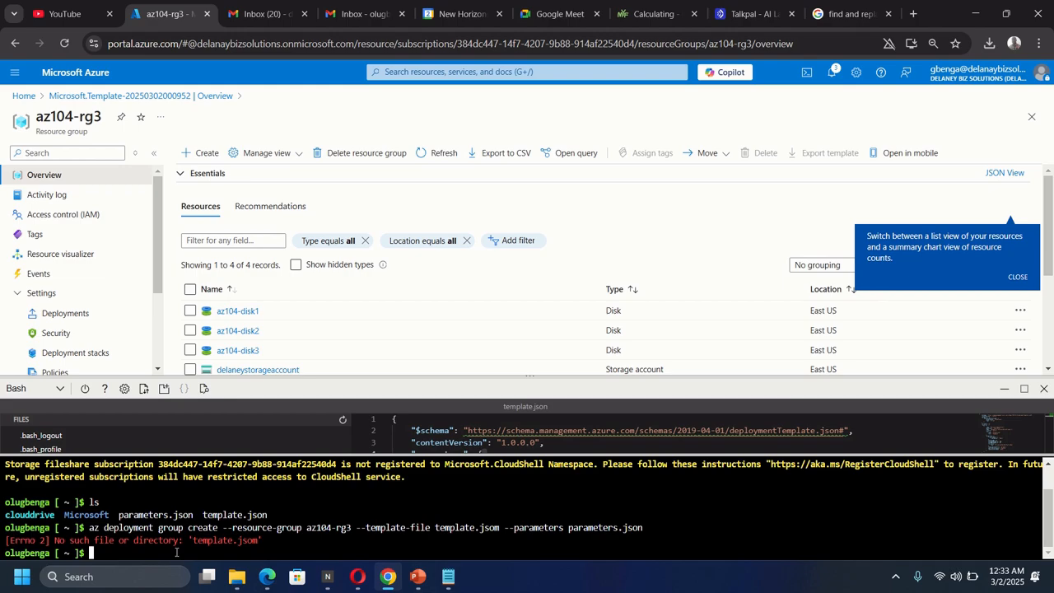
Step: Recall the az deployment group create command, correct the template file name to template.json, and run it again
{"action": "key", "text": "Up"}
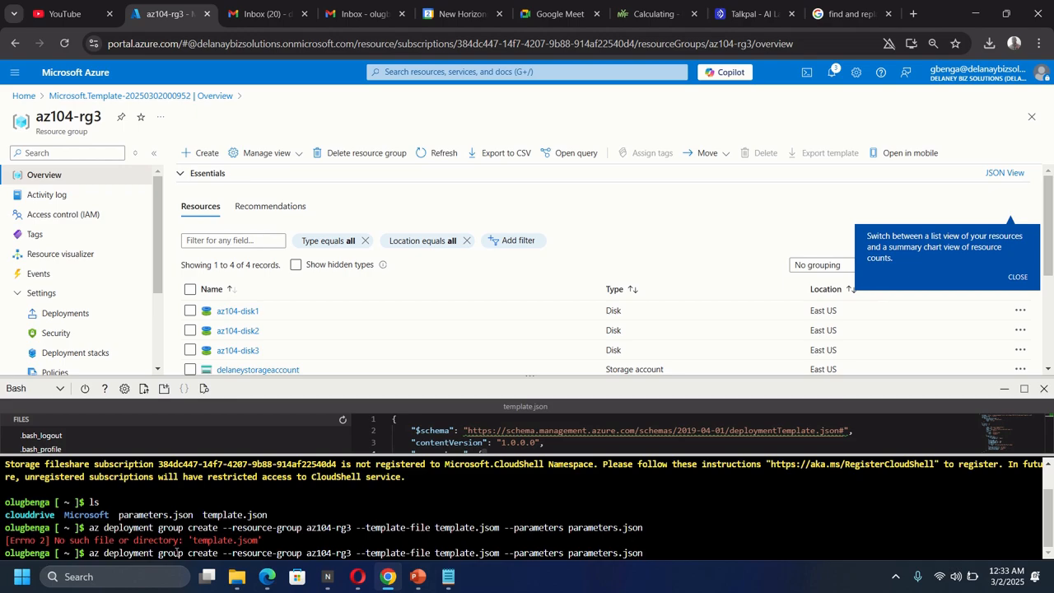
{"action": "key", "text": "Left"}
{"action": "key", "text": "Left"}
{"action": "key", "text": "Left"}
{"action": "key", "text": "Left"}
{"action": "key", "text": "Left"}
{"action": "key", "text": "Left"}
{"action": "key", "text": "Left"}
{"action": "key", "text": "Left"}
{"action": "key", "text": "Left"}
{"action": "key", "text": "Left"}
{"action": "key", "text": "Left"}
{"action": "key", "text": "Left"}
{"action": "key", "text": "Left"}
{"action": "key", "text": "Left"}
{"action": "key", "text": "Left"}
{"action": "key", "text": "Left"}
{"action": "key", "text": "Left"}
{"action": "key", "text": "Left"}
{"action": "key", "text": "Left"}
{"action": "key", "text": "Left"}
{"action": "key", "text": "Left"}
{"action": "key", "text": "Left"}
{"action": "key", "text": "Left"}
{"action": "key", "text": "Left"}
{"action": "key", "text": "Left"}
{"action": "key", "text": "Left"}
{"action": "key", "text": "Left"}
{"action": "key", "text": "Left"}
{"action": "key", "text": "BackSpace"}
{"action": "type", "text": "n"}
{"action": "key", "text": "Delete"}
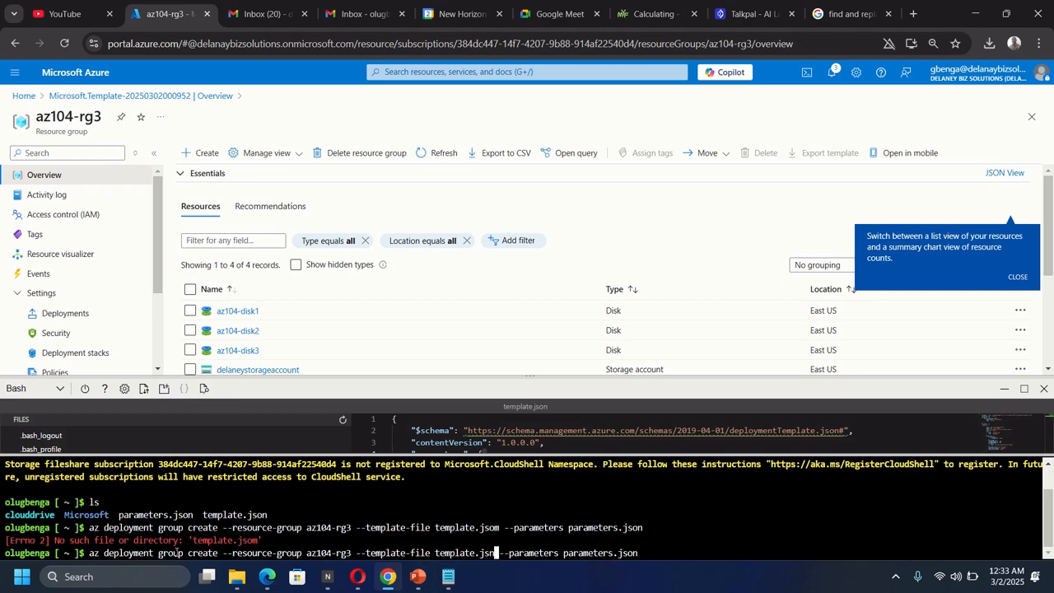
{"action": "key", "text": "BackSpace"}
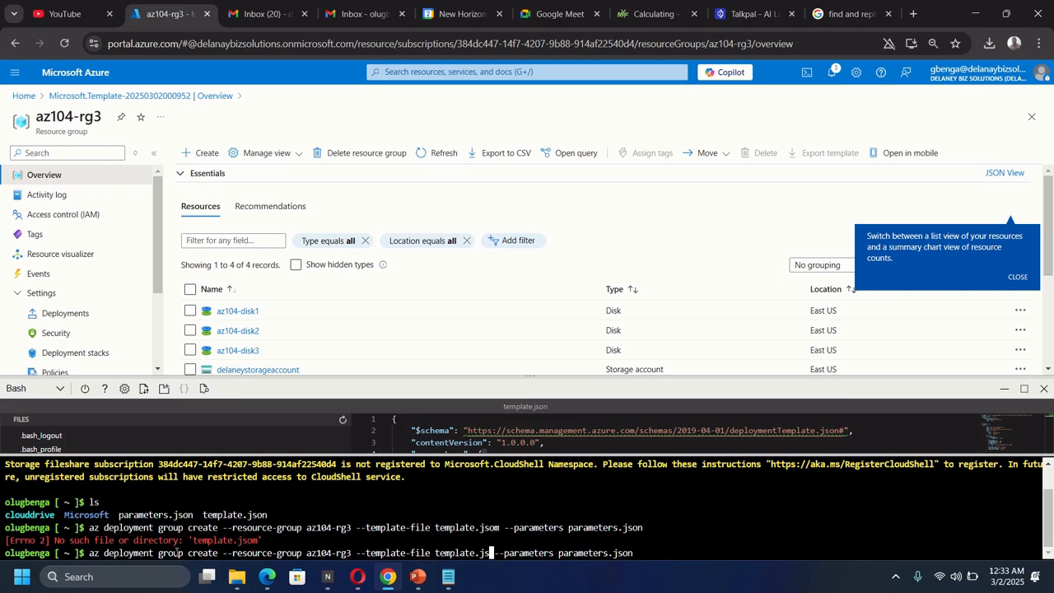
{"action": "type", "text": "on"}
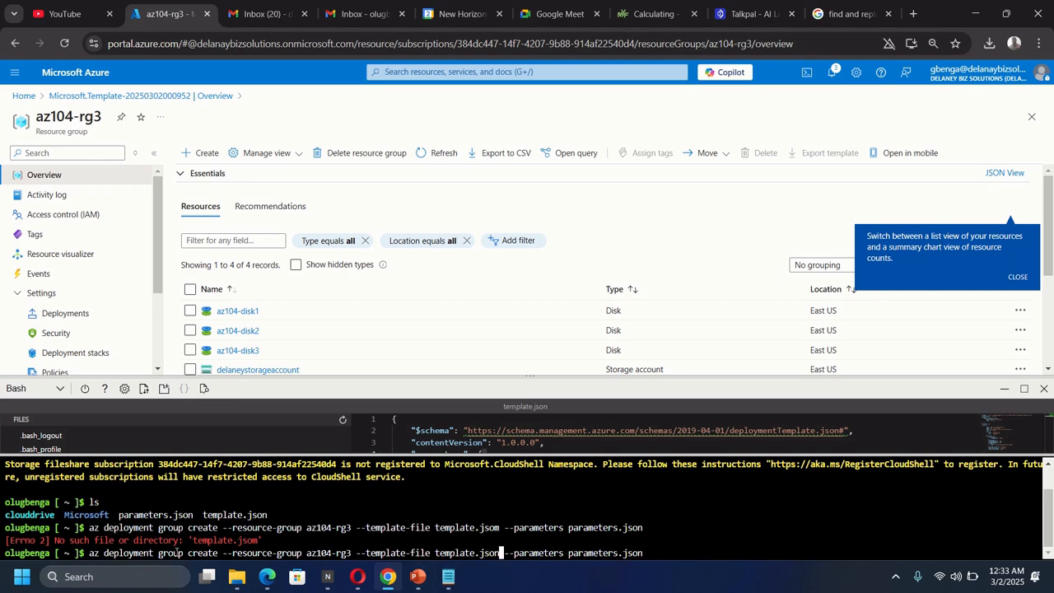
{"action": "key", "text": "Right"}
{"action": "key", "text": "Right"}
{"action": "key", "text": "Right"}
{"action": "key", "text": "Right"}
{"action": "key", "text": "Right"}
{"action": "key", "text": "Right"}
{"action": "key", "text": "Right"}
{"action": "key", "text": "Right"}
{"action": "key", "text": "Right"}
{"action": "key", "text": "Right"}
{"action": "key", "text": "Right"}
{"action": "key", "text": "Right"}
{"action": "key", "text": "Right"}
{"action": "key", "text": "Right"}
{"action": "key", "text": "Right"}
{"action": "key", "text": "Right"}
{"action": "key", "text": "Right"}
{"action": "key", "text": "Right"}
{"action": "key", "text": "Right"}
{"action": "key", "text": "Right"}
{"action": "key", "text": "Right"}
{"action": "key", "text": "Return"}
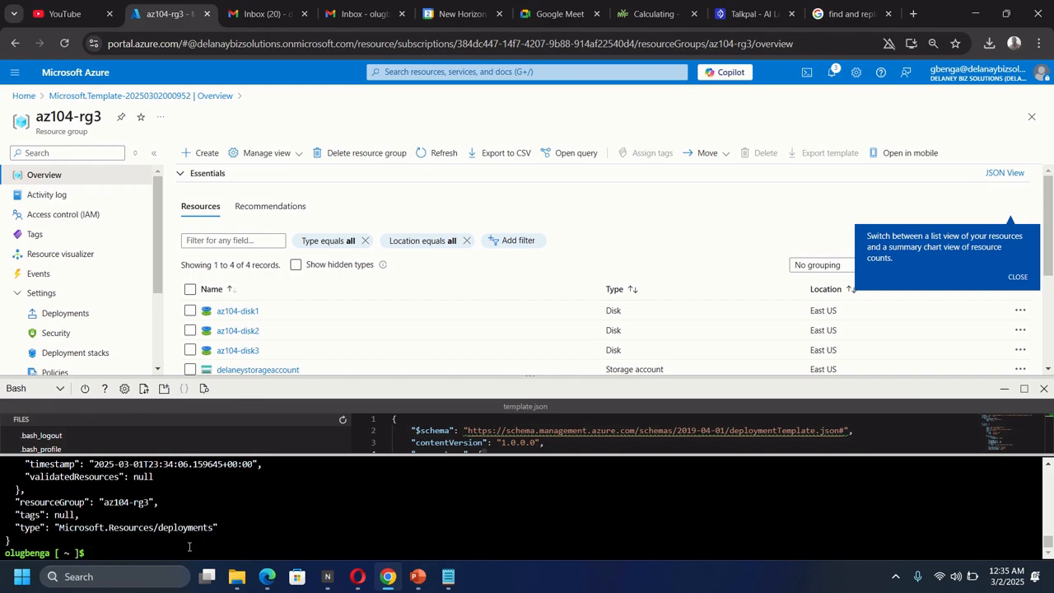
Step: List all managed disks with az disk list --output table and refresh the az104-rg3 resource list
{"action": "type", "text": "az disk list --output"}
{"action": "type", "text": "table"}
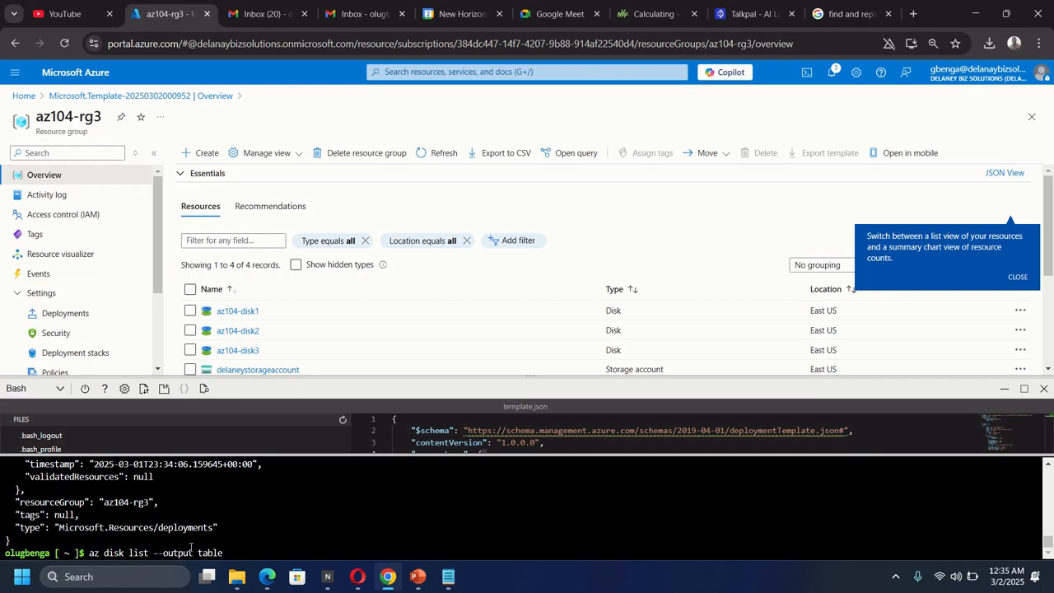
{"action": "key", "text": "Return"}
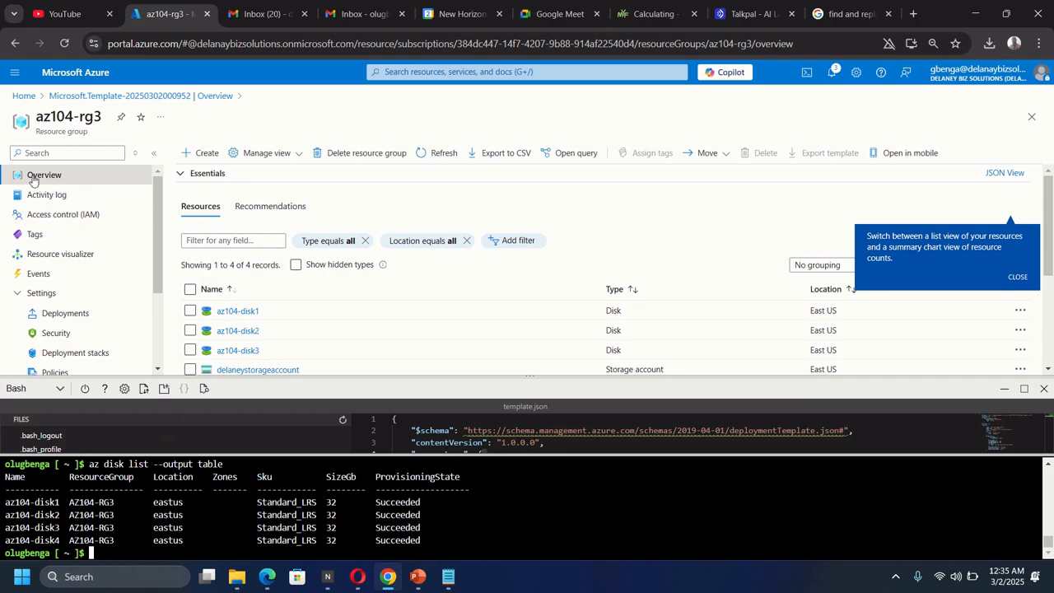
{"action": "left_click", "coordinate": [436, 160]}
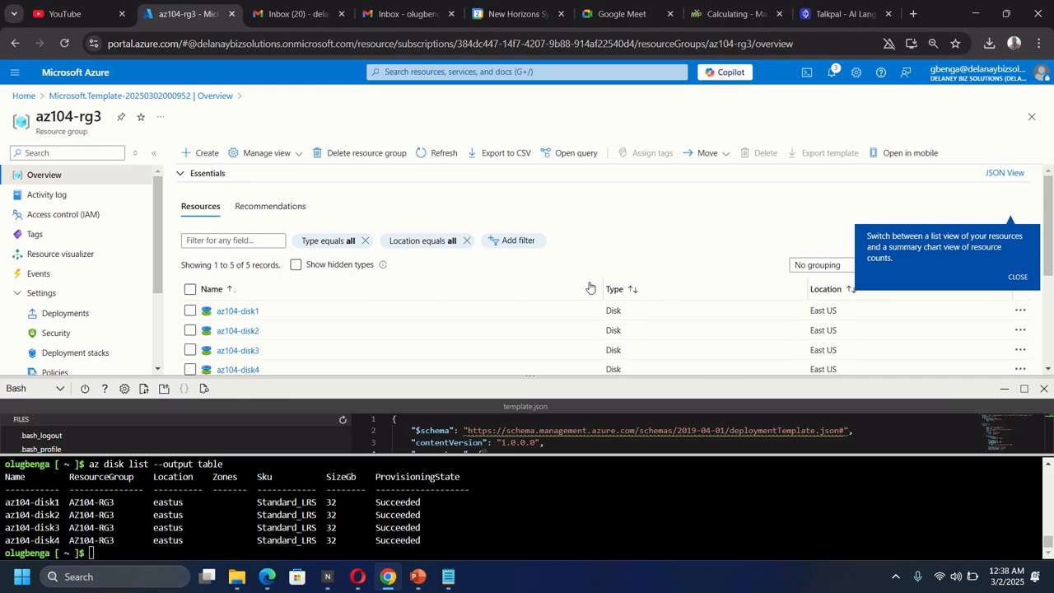
Step: Open github.com in a new browser tab
{"action": "left_click", "coordinate": [914, 15]}
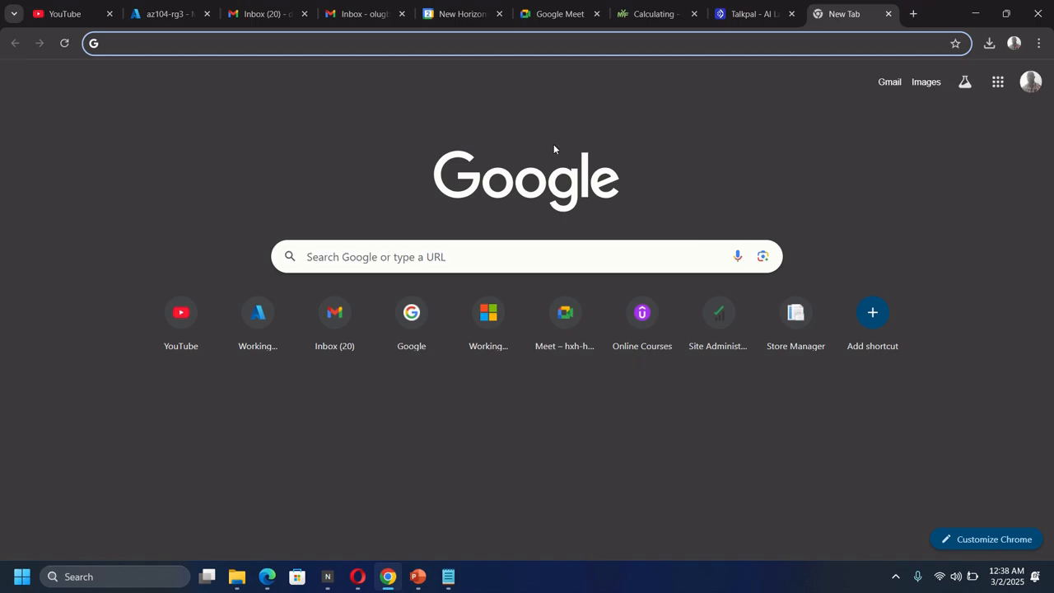
{"action": "type", "text": "git"}
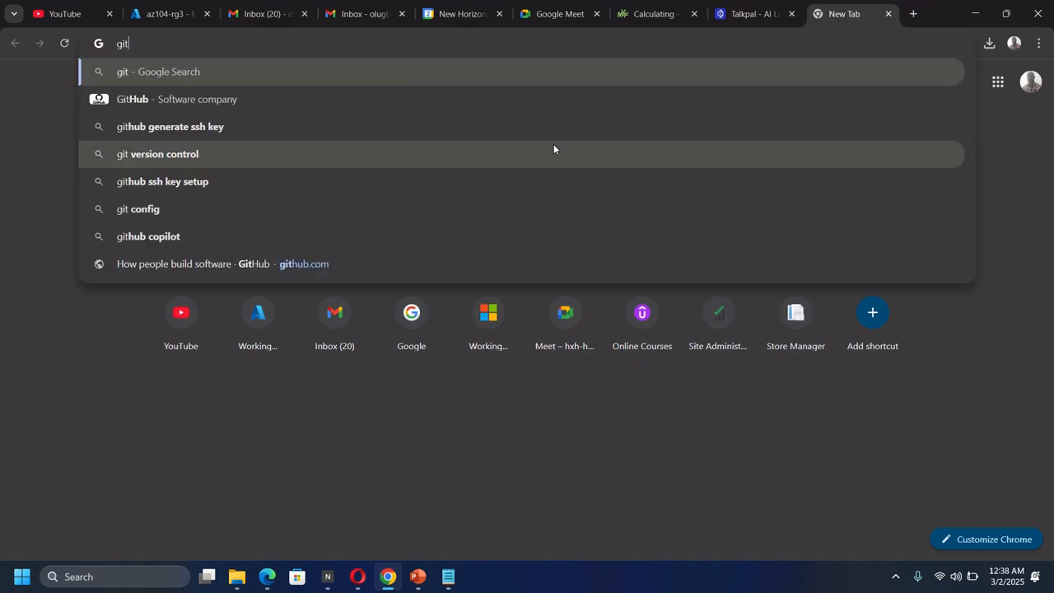
{"action": "type", "text": "hub.com"}
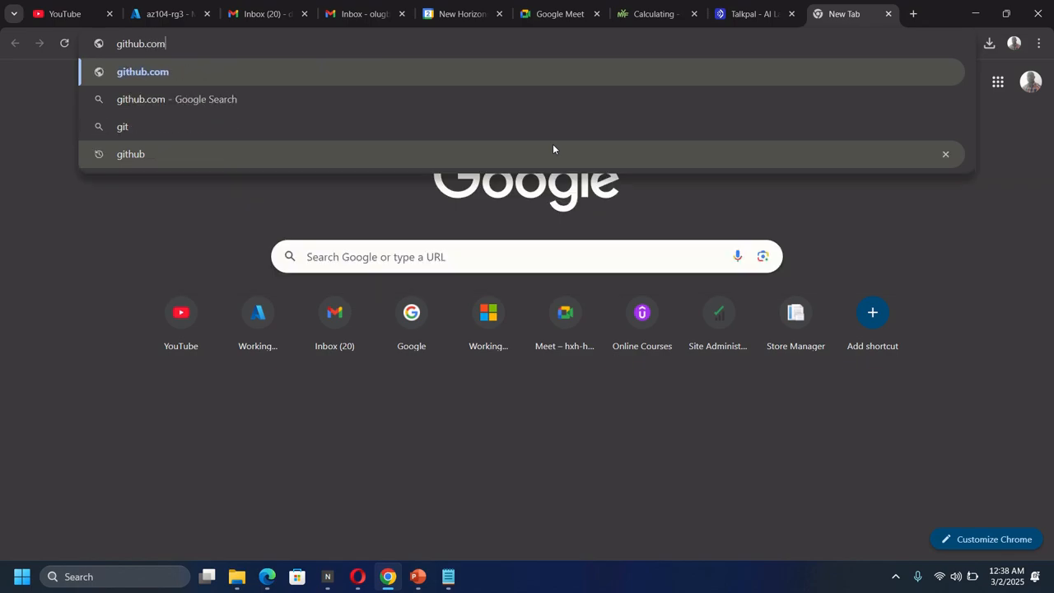
{"action": "key", "text": "Return"}
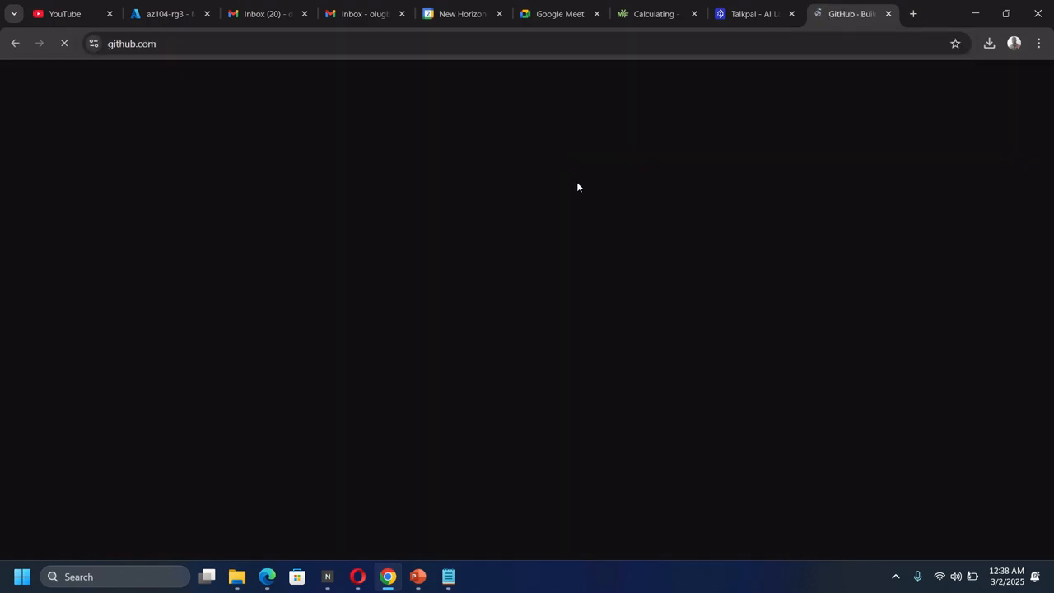
Step: Search GitHub for az-104 and open the MicrosoftLearning/AZ-104-MicrosoftAzureAdministrator repository
{"action": "left_click", "coordinate": [703, 113]}
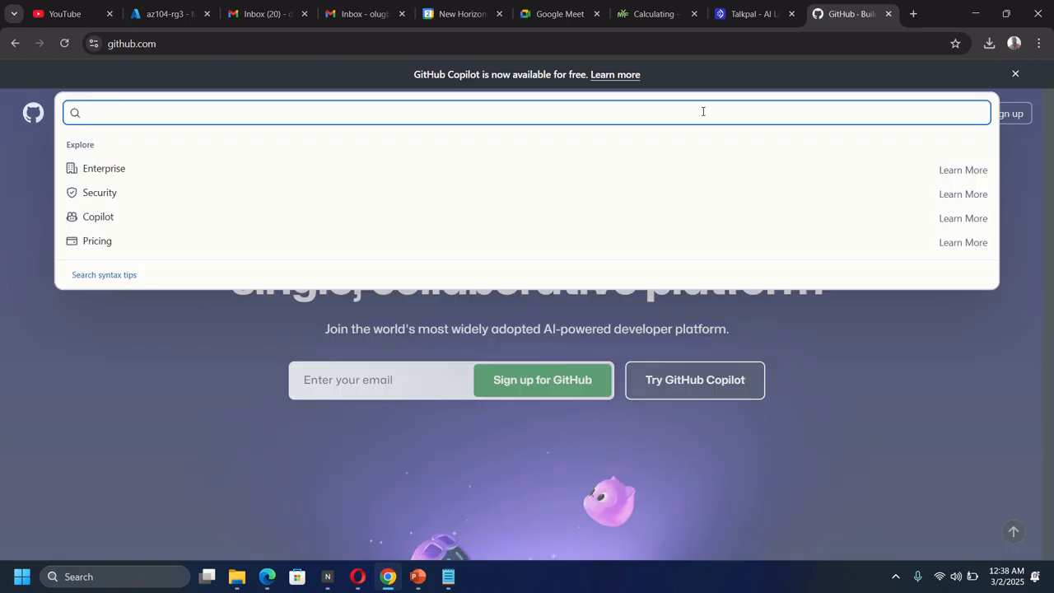
{"action": "type", "text": "az"}
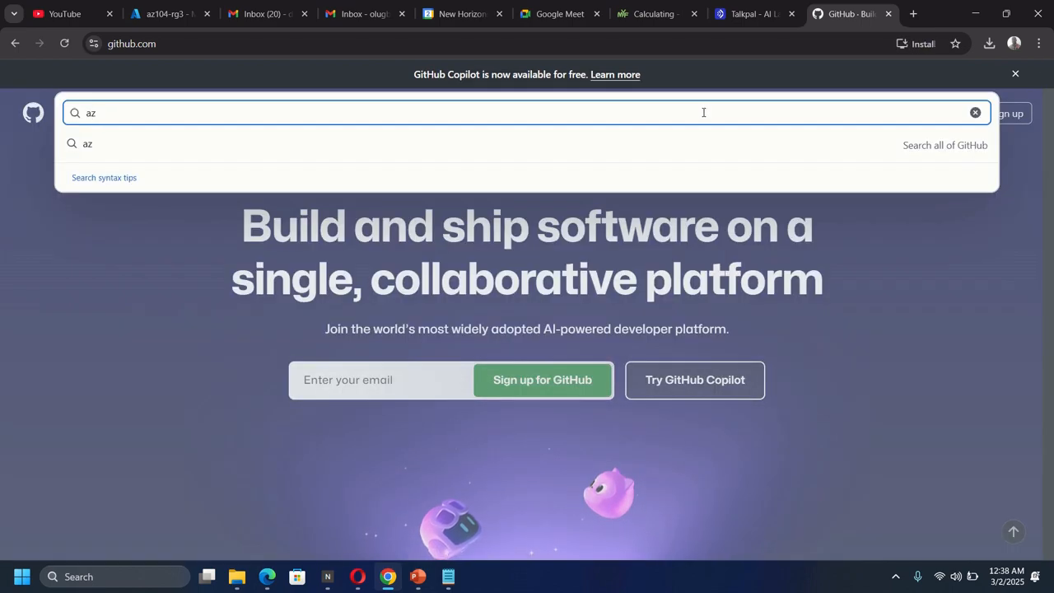
{"action": "type", "text": "104"}
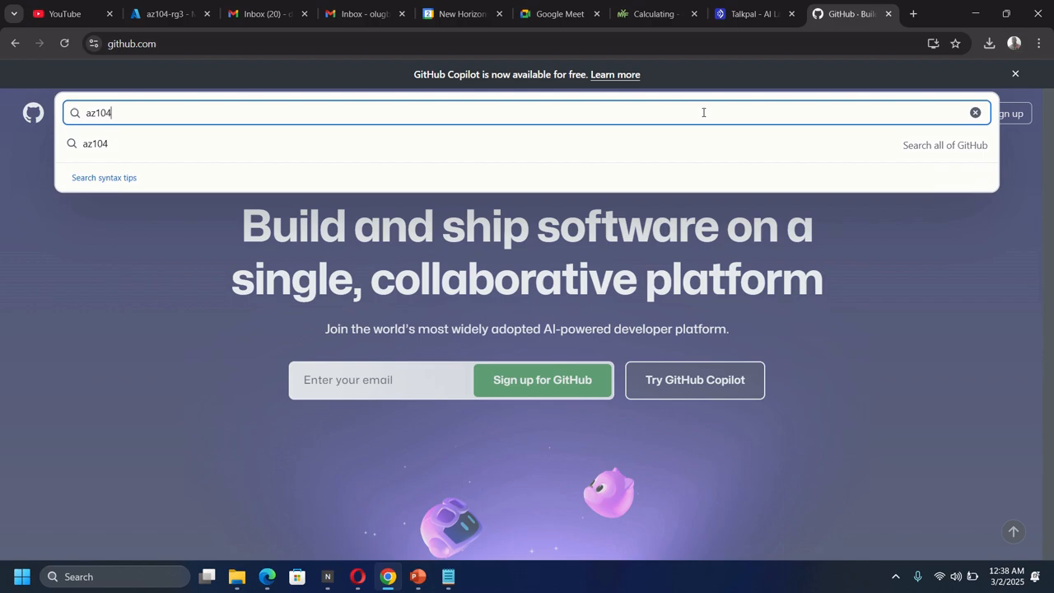
{"action": "key", "text": "BackSpace"}
{"action": "key", "text": "BackSpace"}
{"action": "key", "text": "BackSpace"}
{"action": "type", "text": "-104"}
{"action": "key", "text": "Return"}
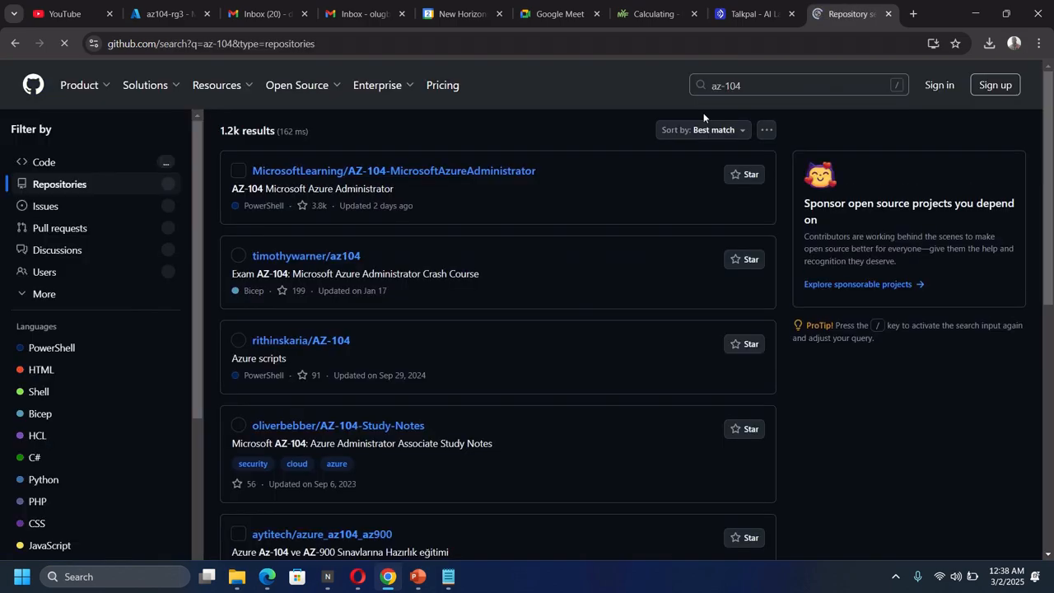
{"action": "left_click", "coordinate": [347, 174]}
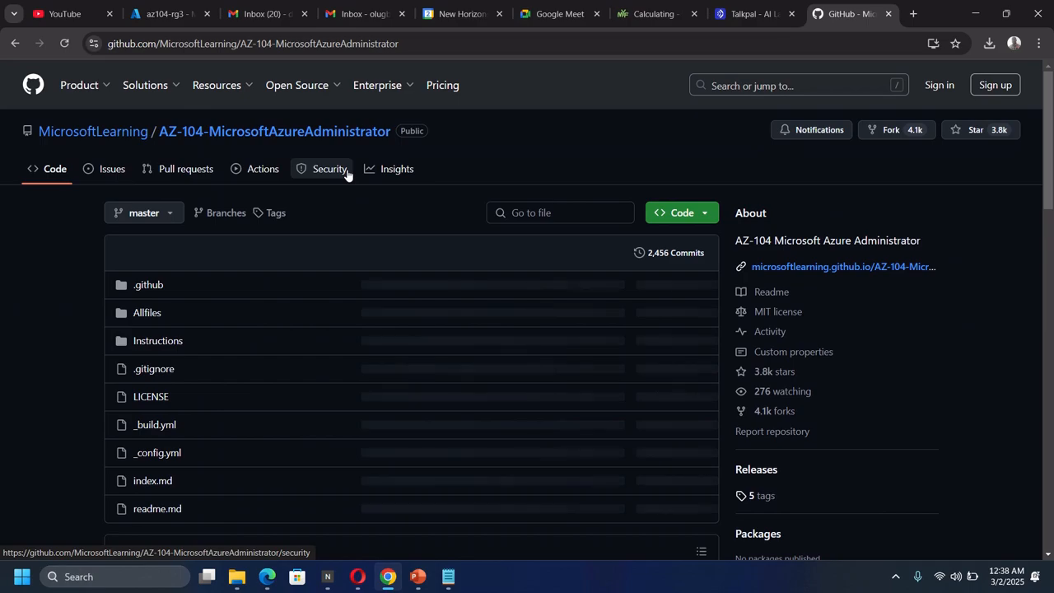
{"action": "left_click", "coordinate": [346, 176]}
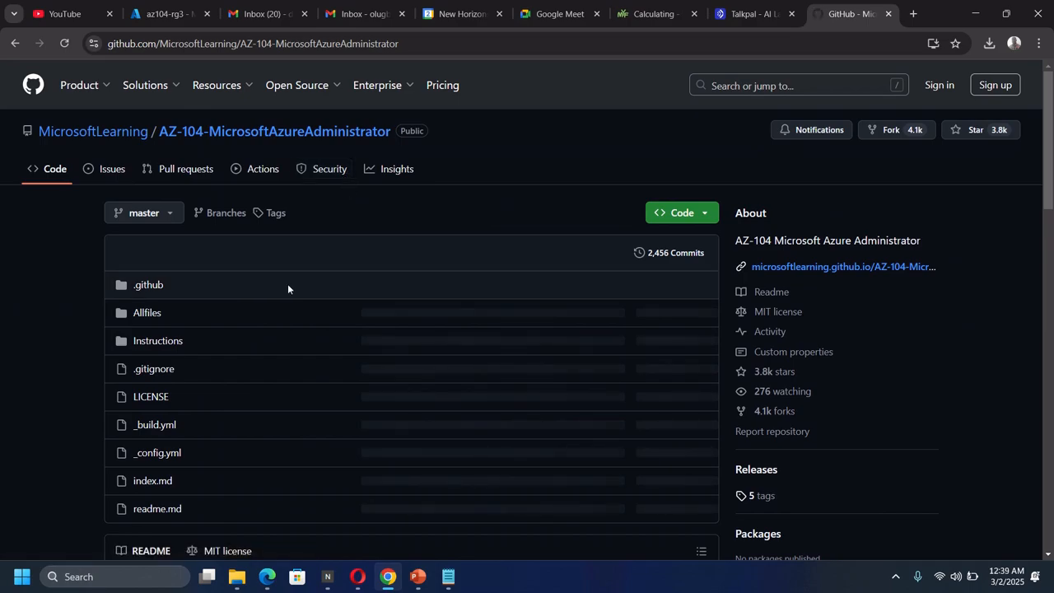
Step: Download the AZ-104-MicrosoftAzureAdministrator repository as a ZIP archive
{"action": "left_click", "coordinate": [706, 214]}
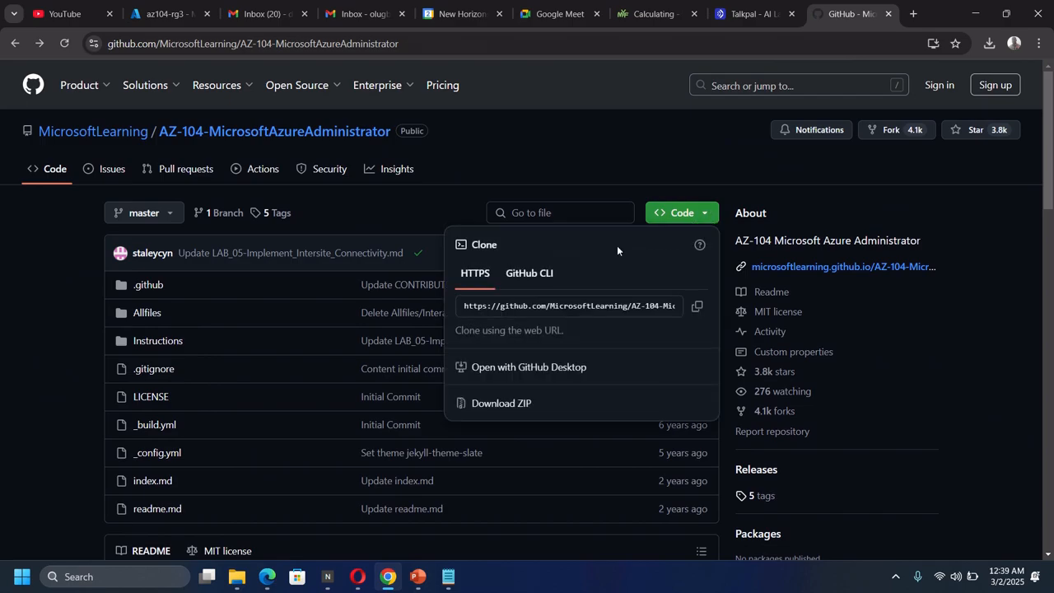
{"action": "left_click", "coordinate": [508, 405]}
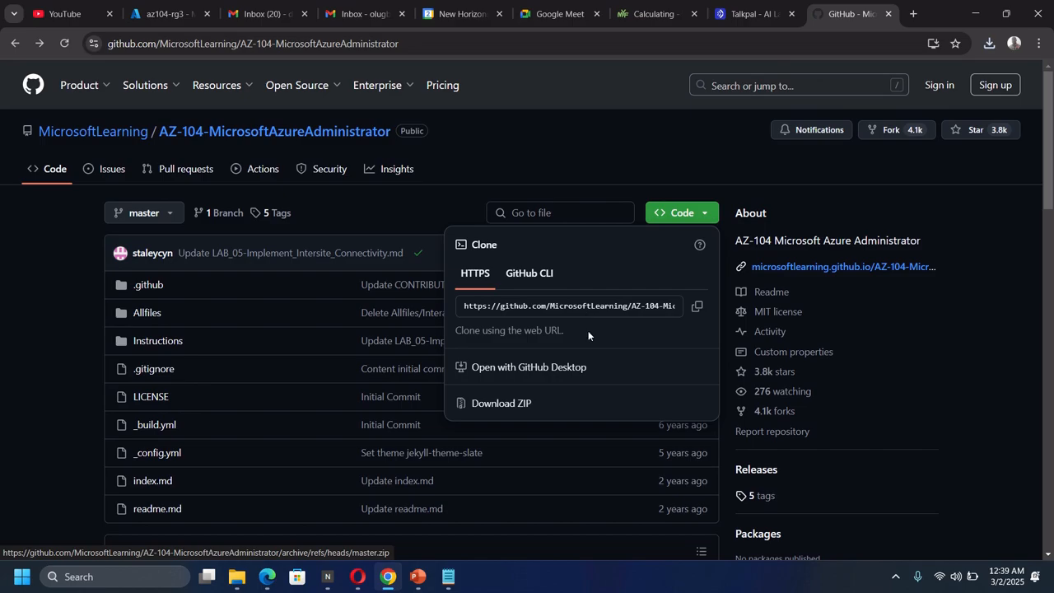
{"action": "left_click", "coordinate": [42, 331]}
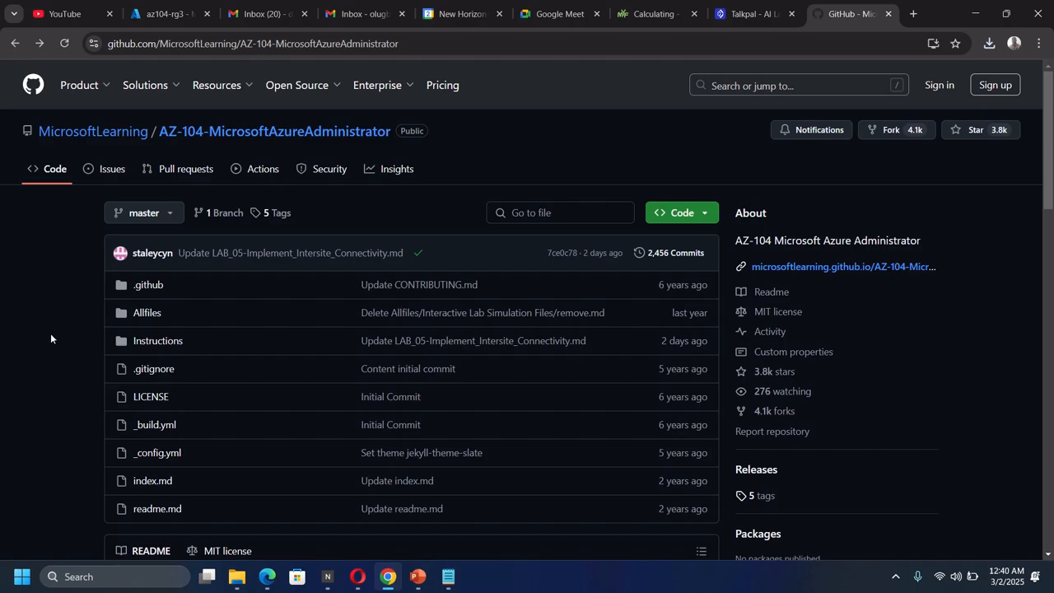
Step: Follow the README's HTML labs link and look through the content directory's list of labs
{"action": "scroll", "coordinate": [93, 337], "scroll_direction": "down", "scroll_amount": 5}
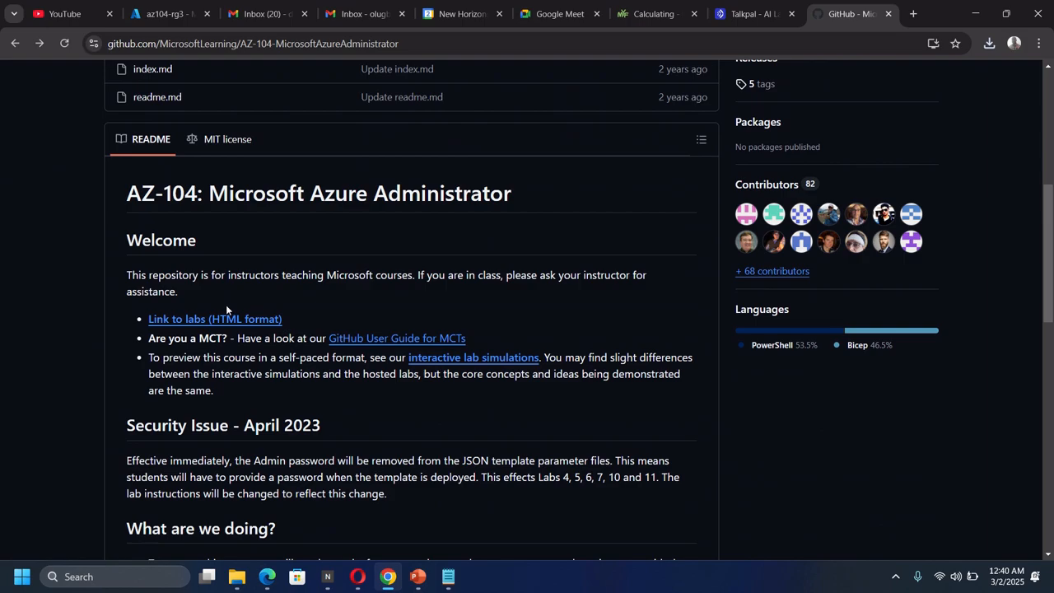
{"action": "left_click", "coordinate": [182, 321]}
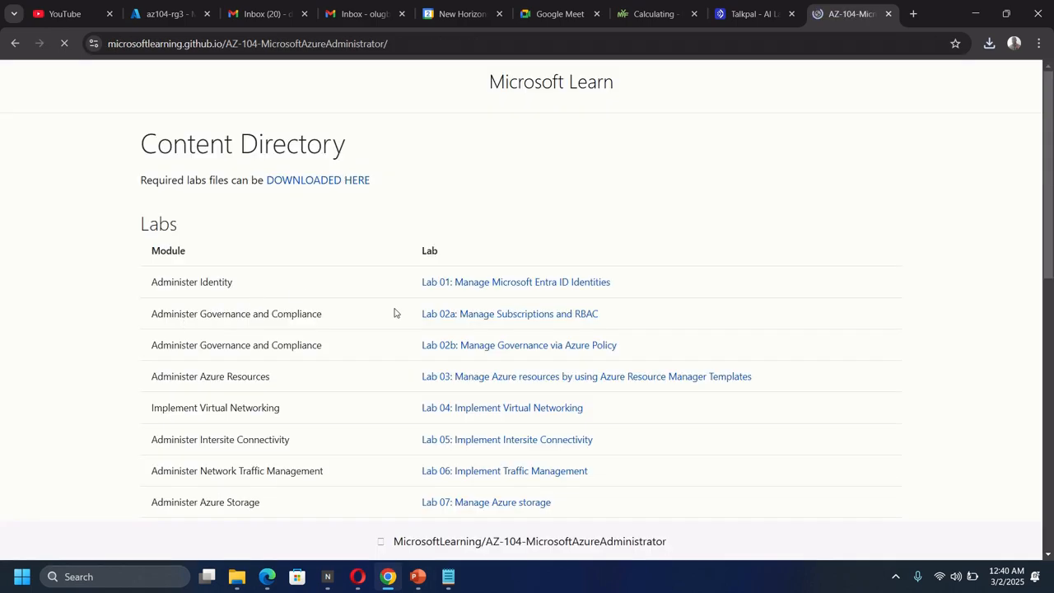
{"action": "scroll", "coordinate": [682, 282], "scroll_direction": "down", "scroll_amount": 2}
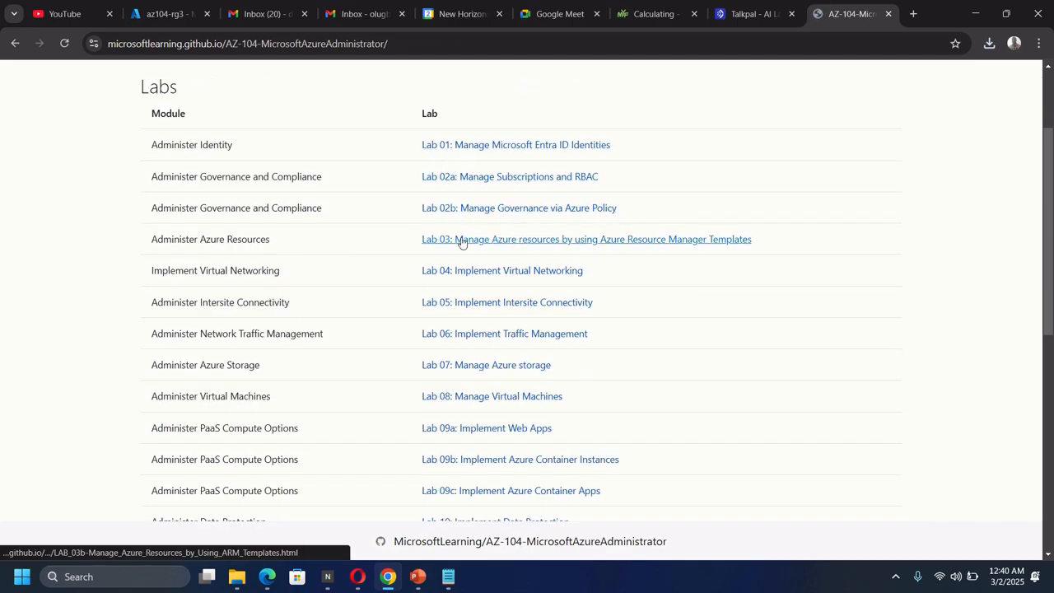
{"action": "scroll", "coordinate": [419, 153], "scroll_direction": "up", "scroll_amount": 2}
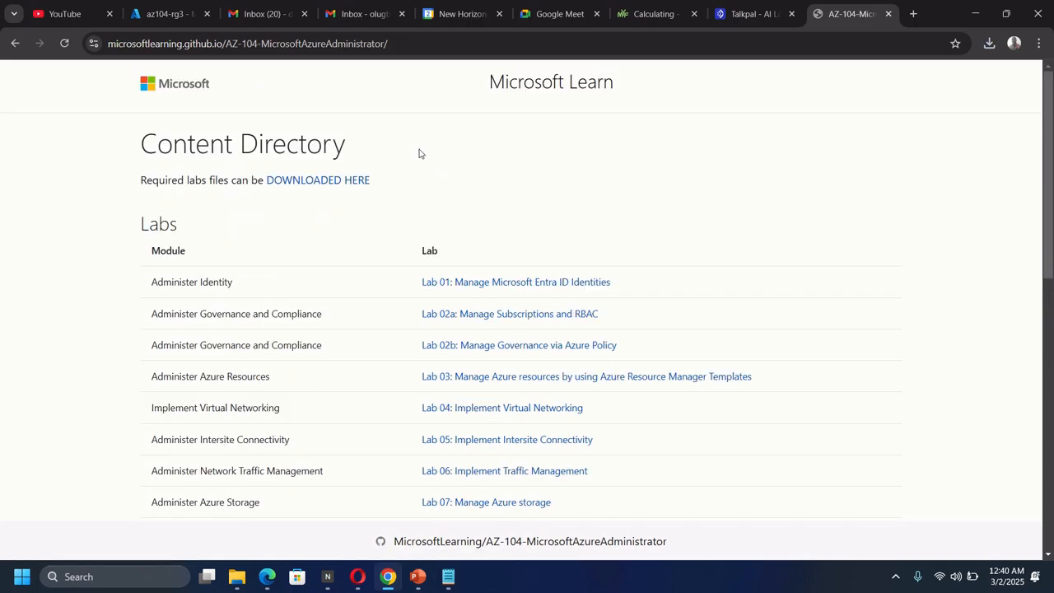
Step: Switch to File Explorer and extract the downloaded AZ-104-MicrosoftAzureAdministrator ZIP in the Downloads folder
{"action": "left_click", "coordinate": [238, 577]}
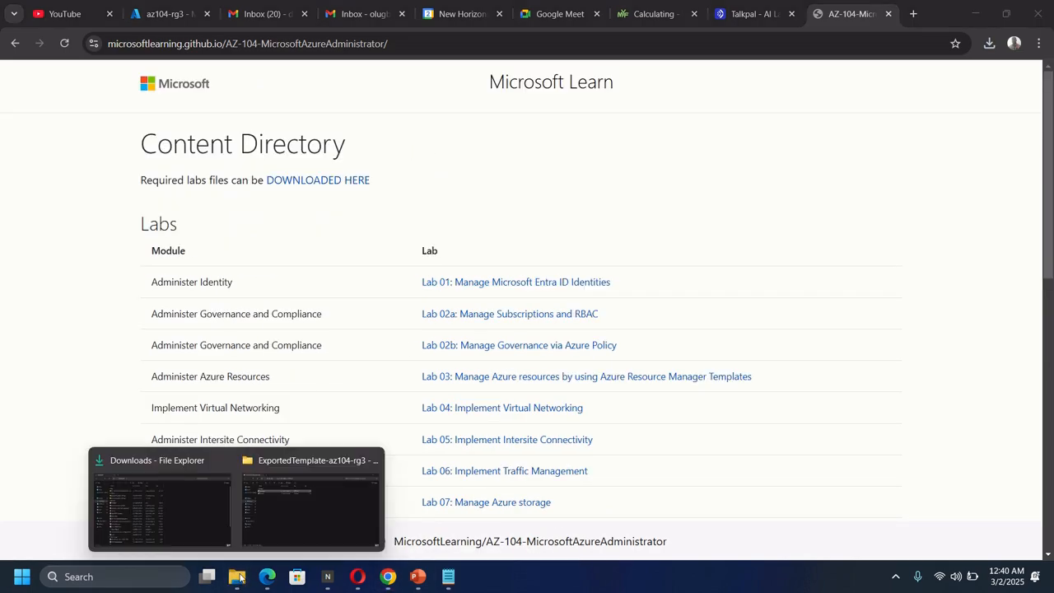
{"action": "left_click", "coordinate": [277, 514]}
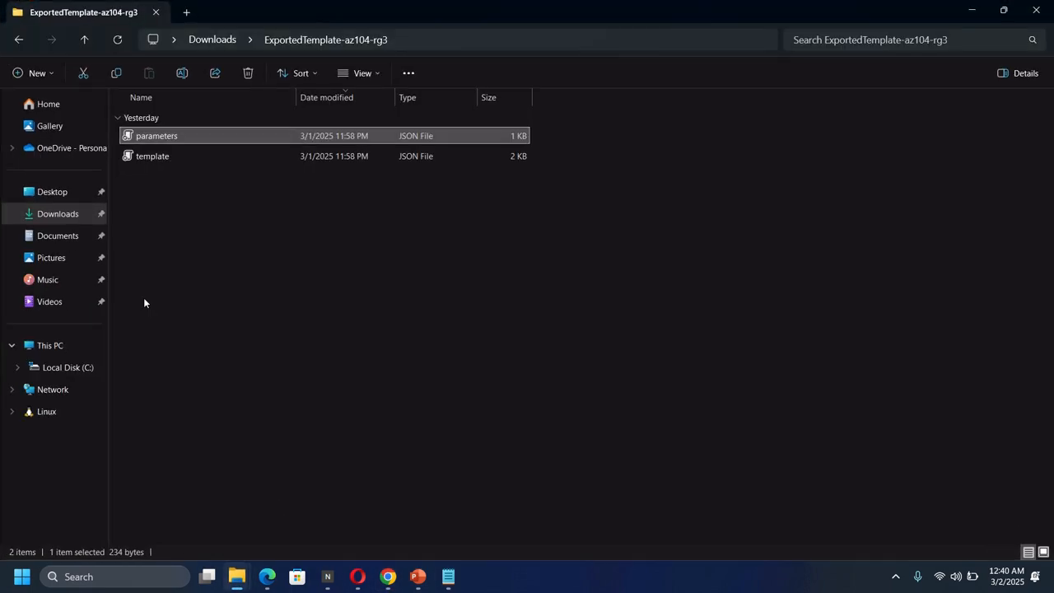
{"action": "left_click", "coordinate": [59, 216]}
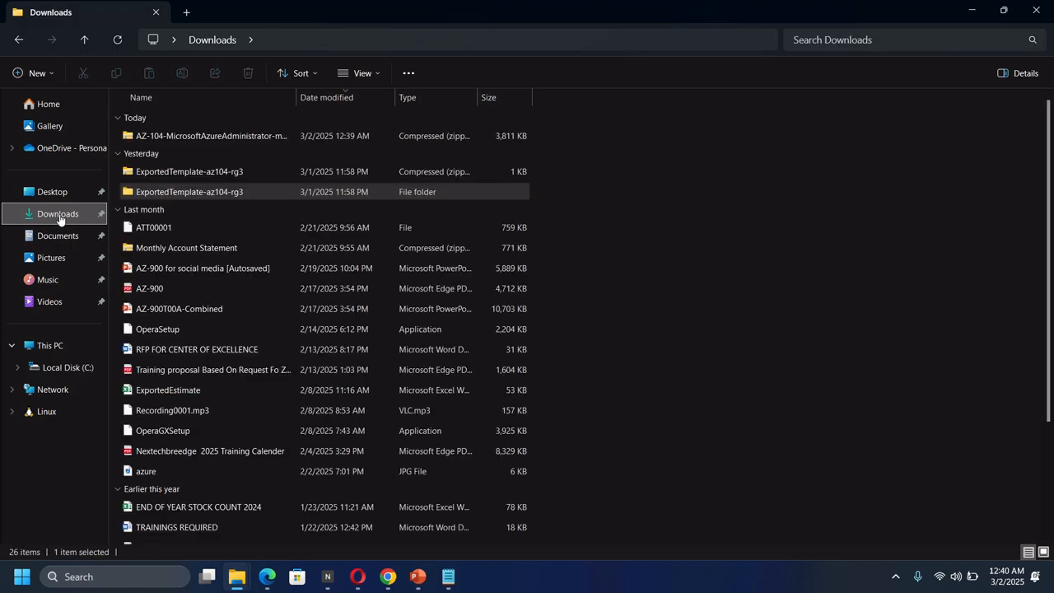
{"action": "left_click", "coordinate": [175, 135]}
{"action": "right_click", "coordinate": [175, 135]}
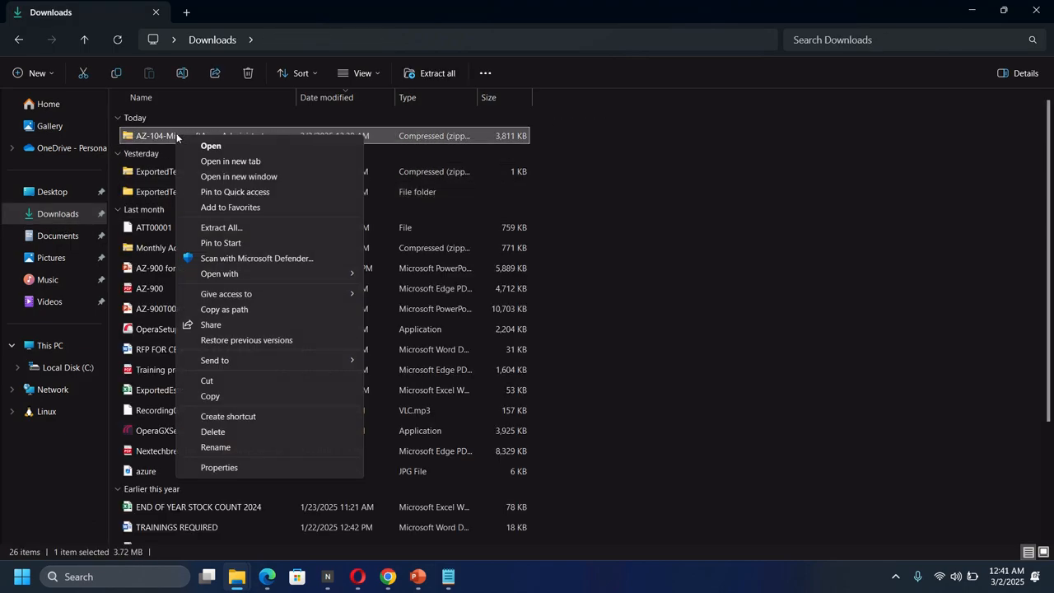
{"action": "left_click", "coordinate": [225, 228]}
{"action": "left_click", "coordinate": [634, 426]}
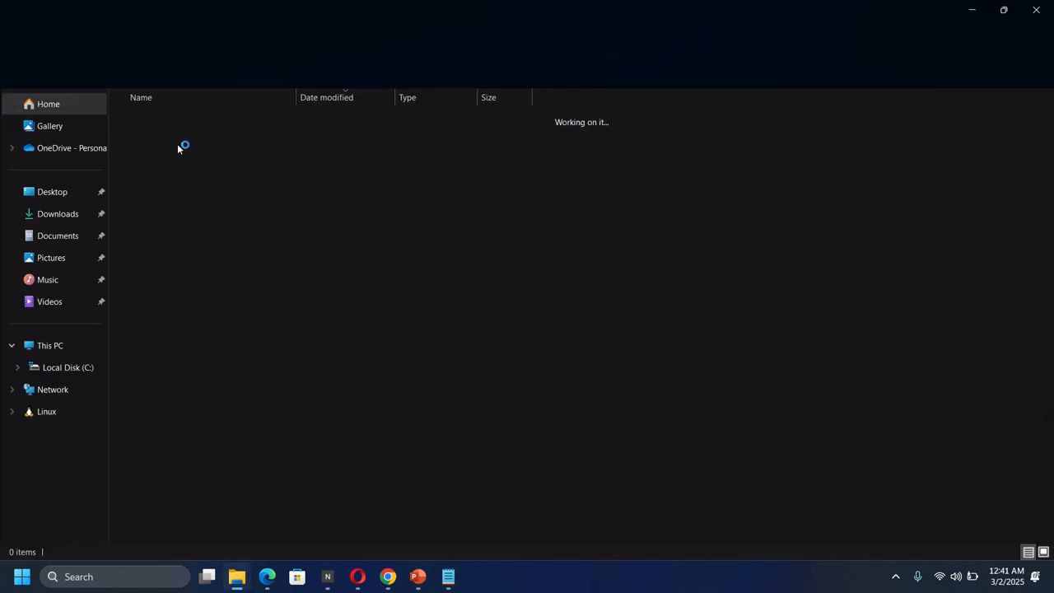
Step: Browse the extracted repository to the Allfiles\Labs\03 folder to find its lab file
{"action": "left_click", "coordinate": [192, 135]}
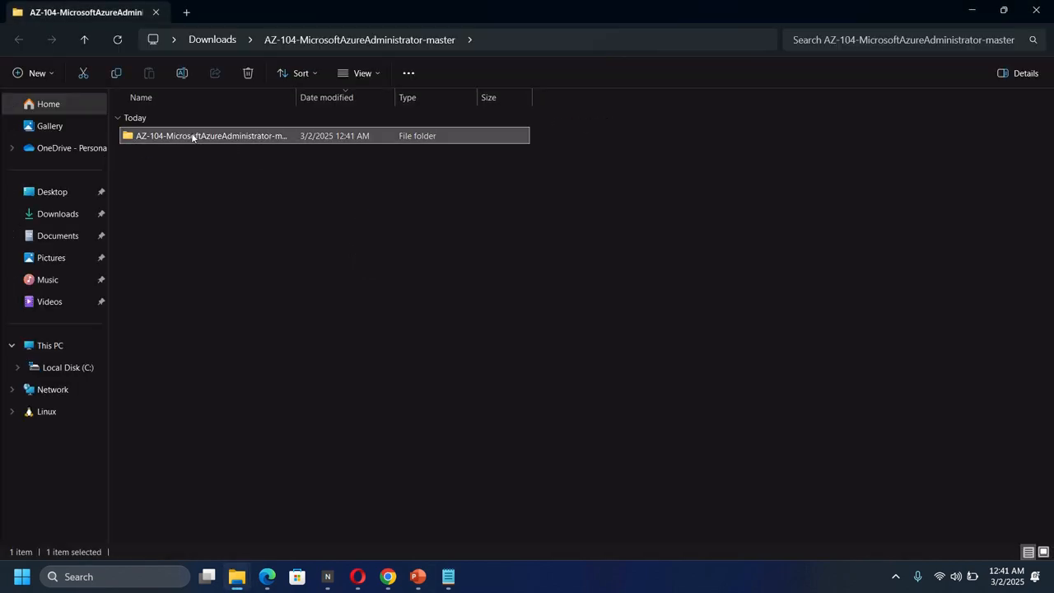
{"action": "double_click", "coordinate": [192, 135]}
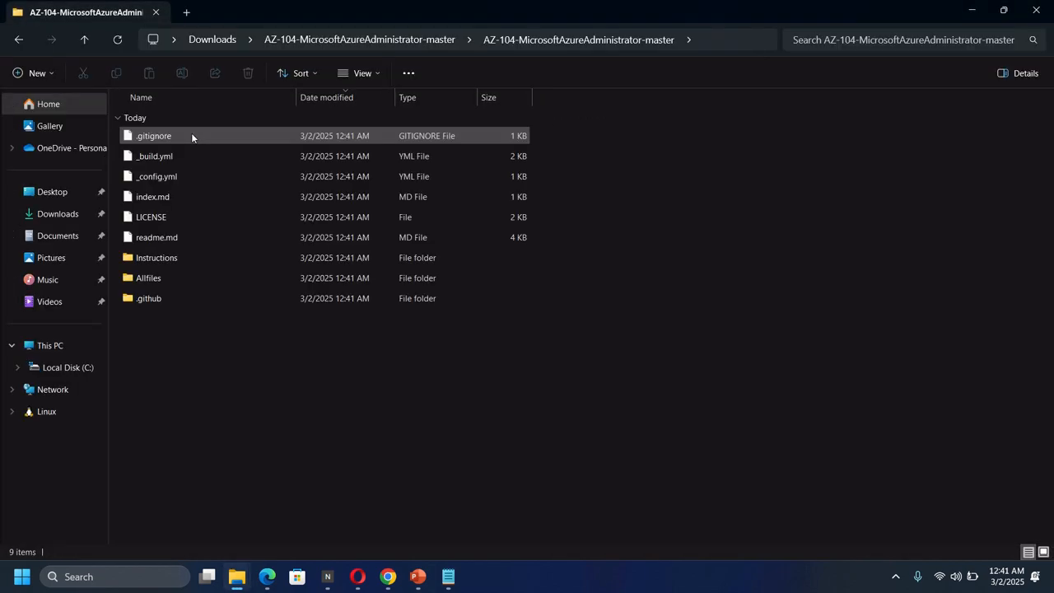
{"action": "double_click", "coordinate": [151, 281]}
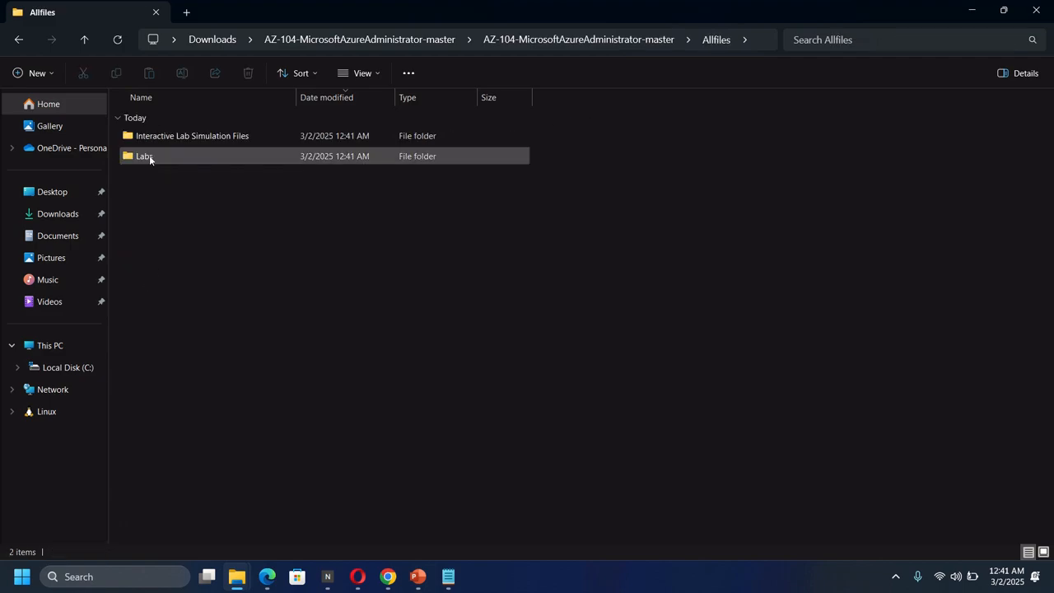
{"action": "double_click", "coordinate": [149, 154]}
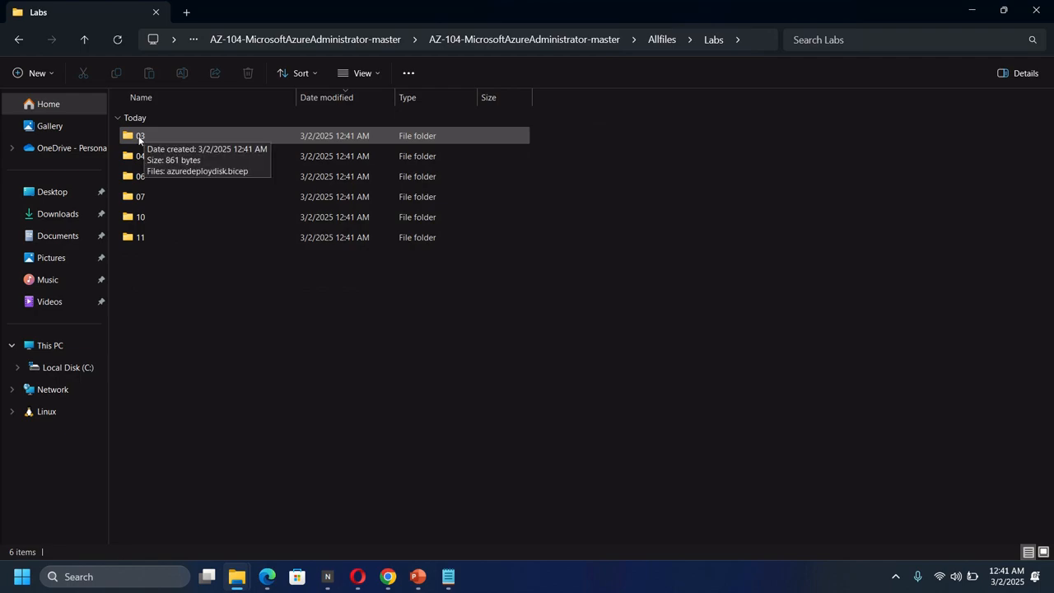
{"action": "double_click", "coordinate": [139, 138]}
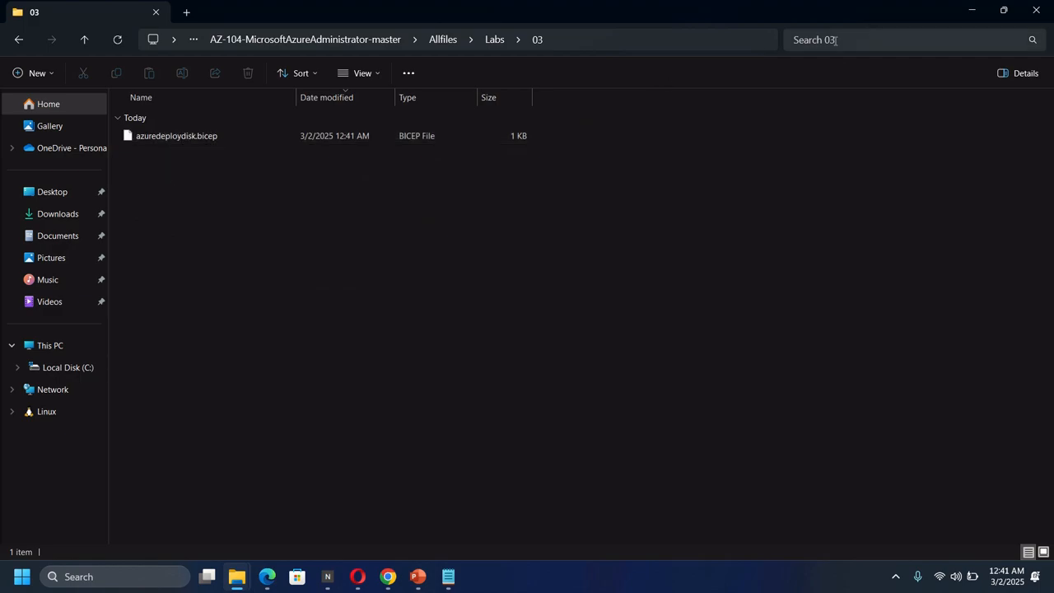
Step: Switch to the Azure portal in Chrome and upload azuredeploydisk.bicep from the extracted repository's Allfiles\Labs\03 folder to Cloud Shell
{"action": "left_click", "coordinate": [387, 576]}
{"action": "left_click", "coordinate": [165, 14]}
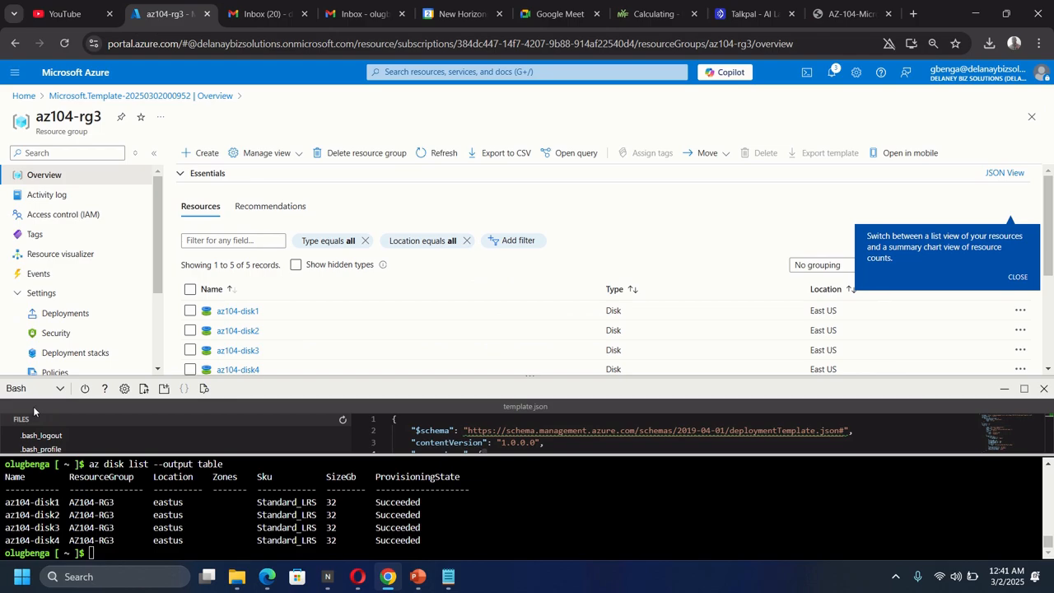
{"action": "left_click", "coordinate": [143, 392]}
{"action": "left_click", "coordinate": [162, 420]}
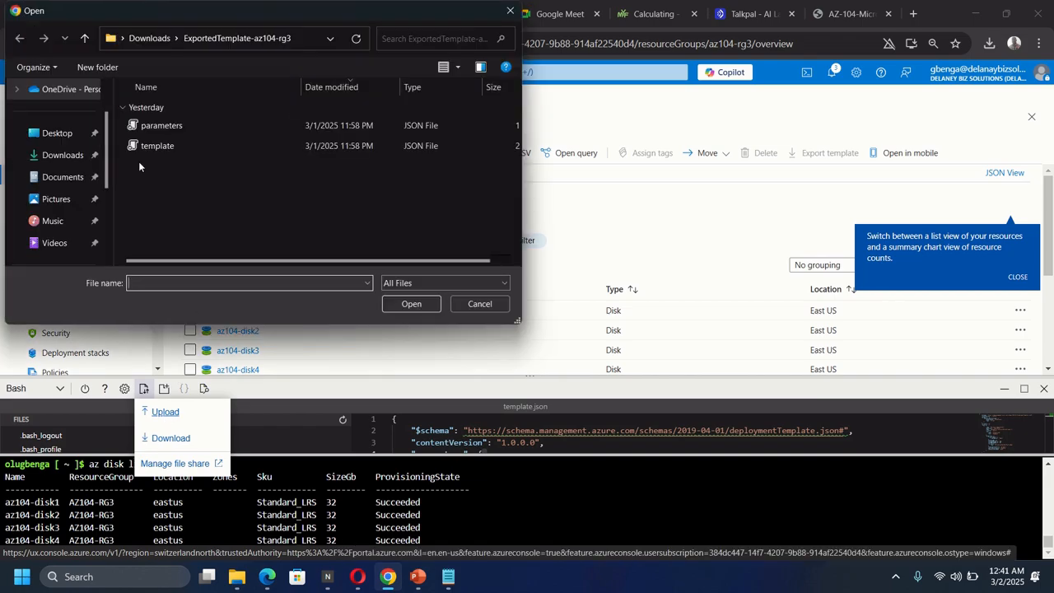
{"action": "left_click", "coordinate": [83, 155]}
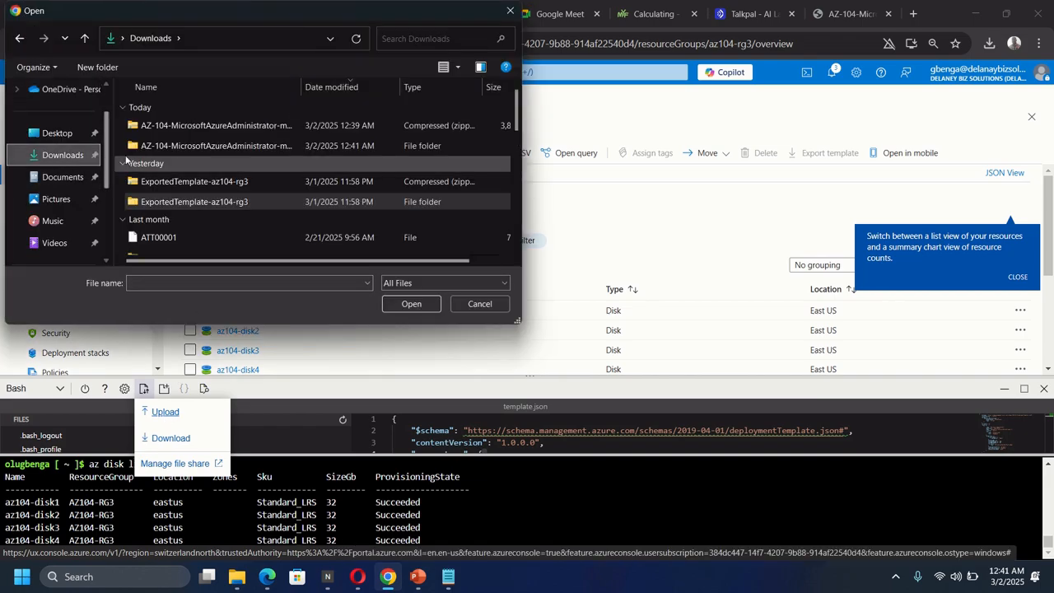
{"action": "double_click", "coordinate": [182, 145]}
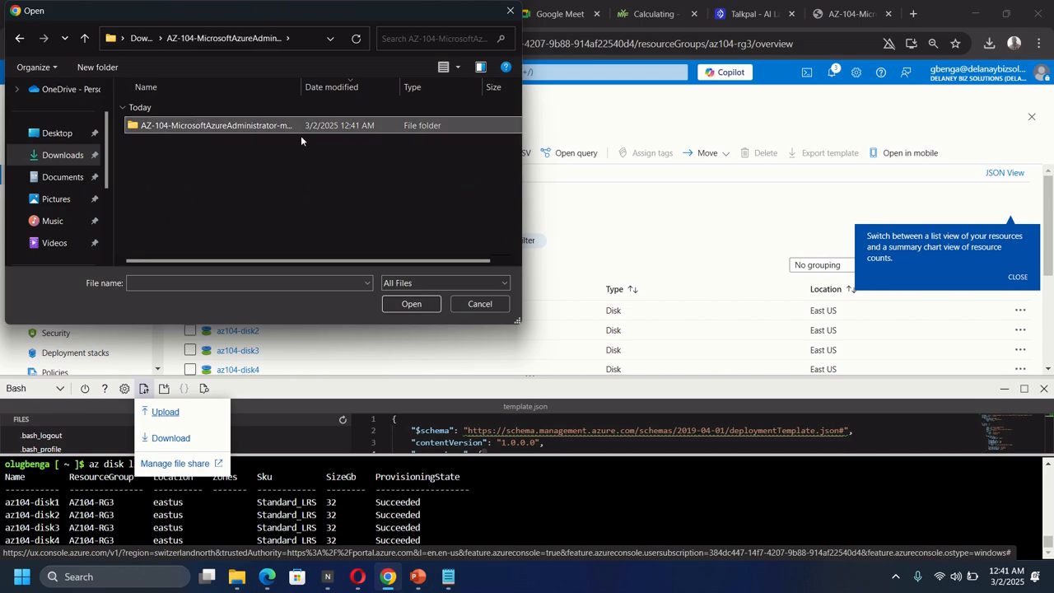
{"action": "double_click", "coordinate": [369, 128]}
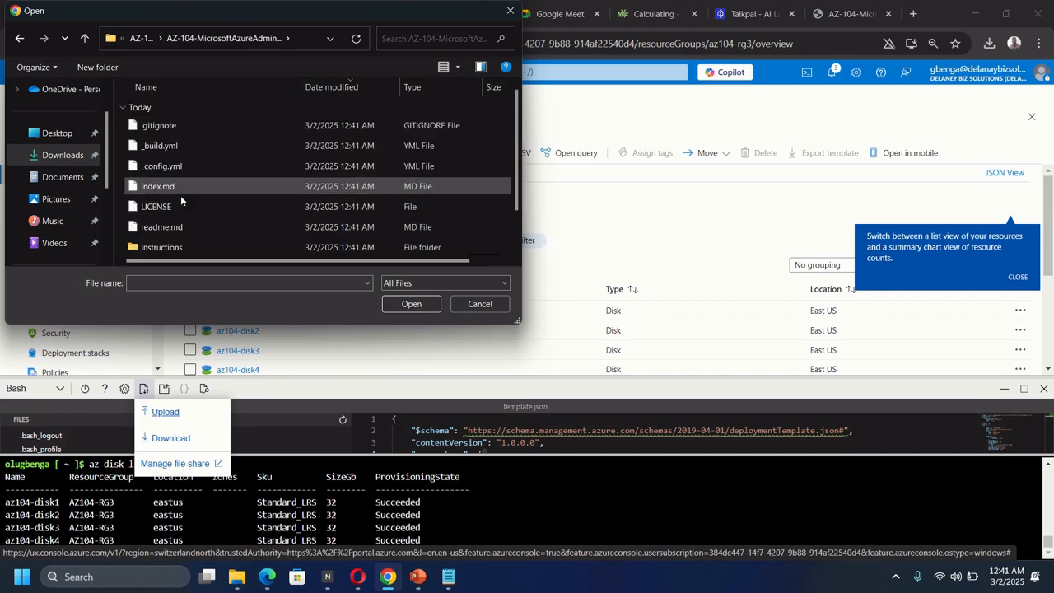
{"action": "scroll", "coordinate": [184, 202], "scroll_direction": "down", "scroll_amount": 1}
{"action": "left_click", "coordinate": [156, 229]}
{"action": "double_click", "coordinate": [156, 226]}
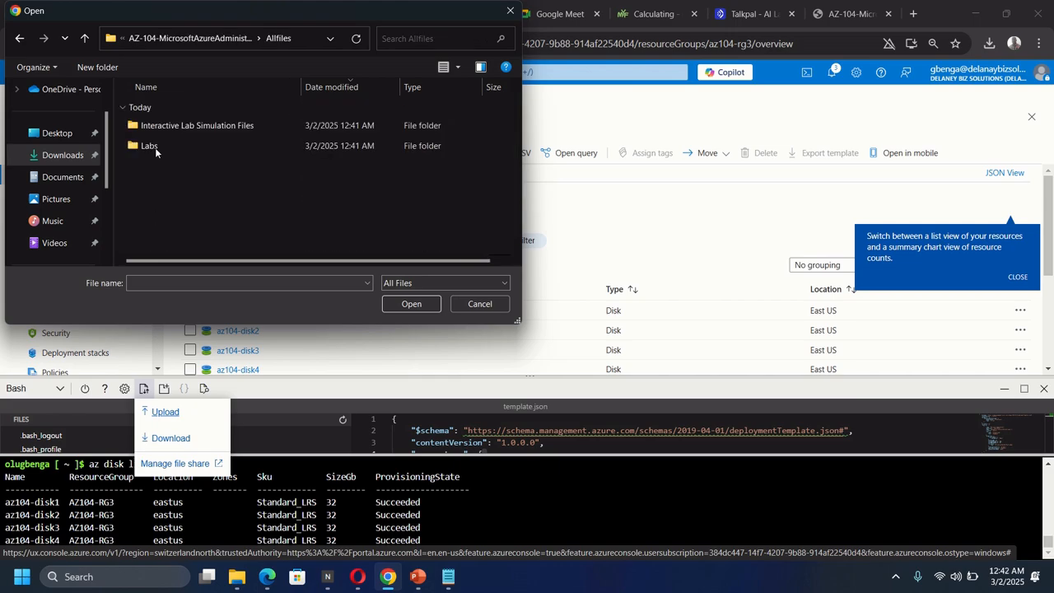
{"action": "double_click", "coordinate": [152, 145]}
{"action": "double_click", "coordinate": [174, 128]}
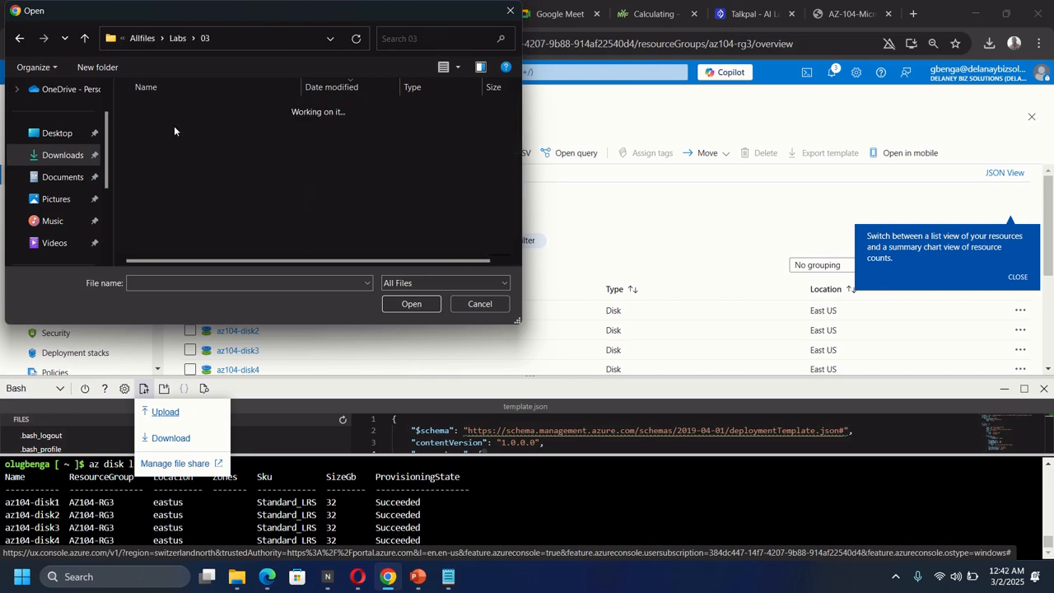
{"action": "double_click", "coordinate": [193, 125]}
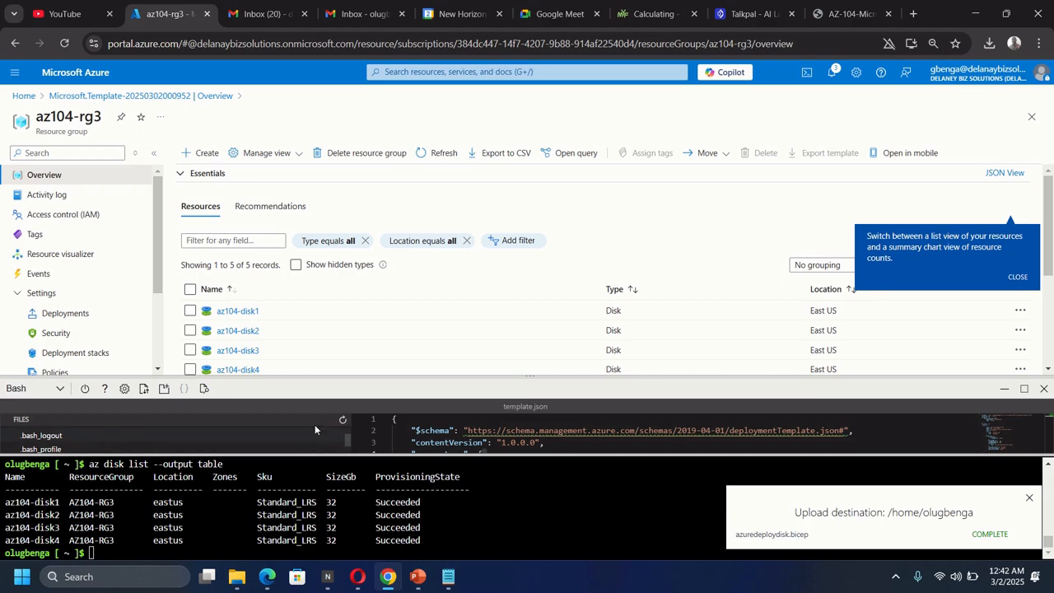
Step: Enlarge the Cloud Shell editor area and open azuredeploydisk.bicep to review its disk parameters
{"action": "scroll", "coordinate": [325, 436], "scroll_direction": "down", "scroll_amount": 5}
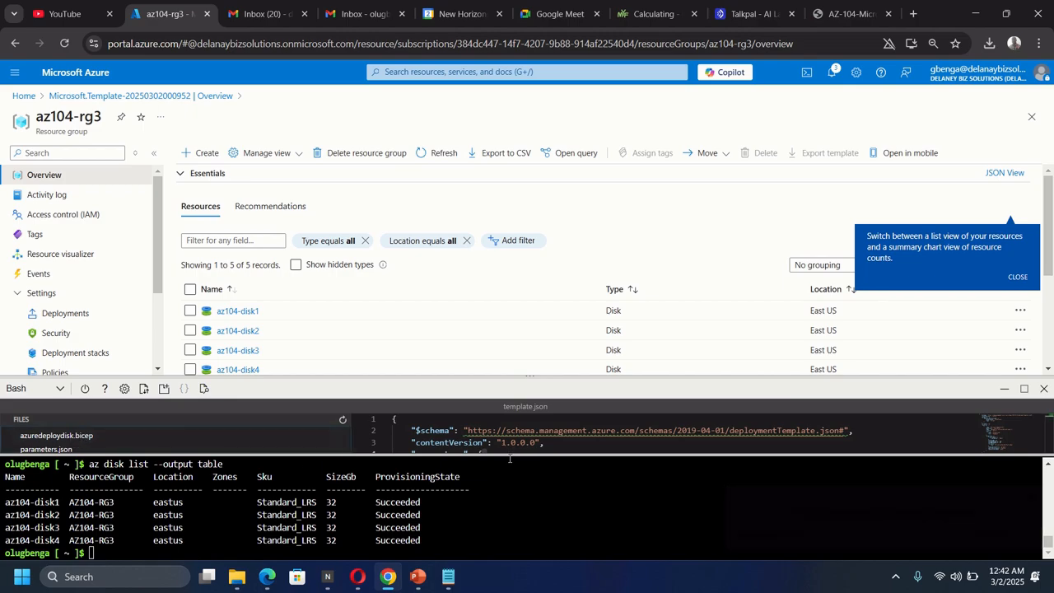
{"action": "left_click_drag", "start_coordinate": [508, 453], "coordinate": [509, 499]}
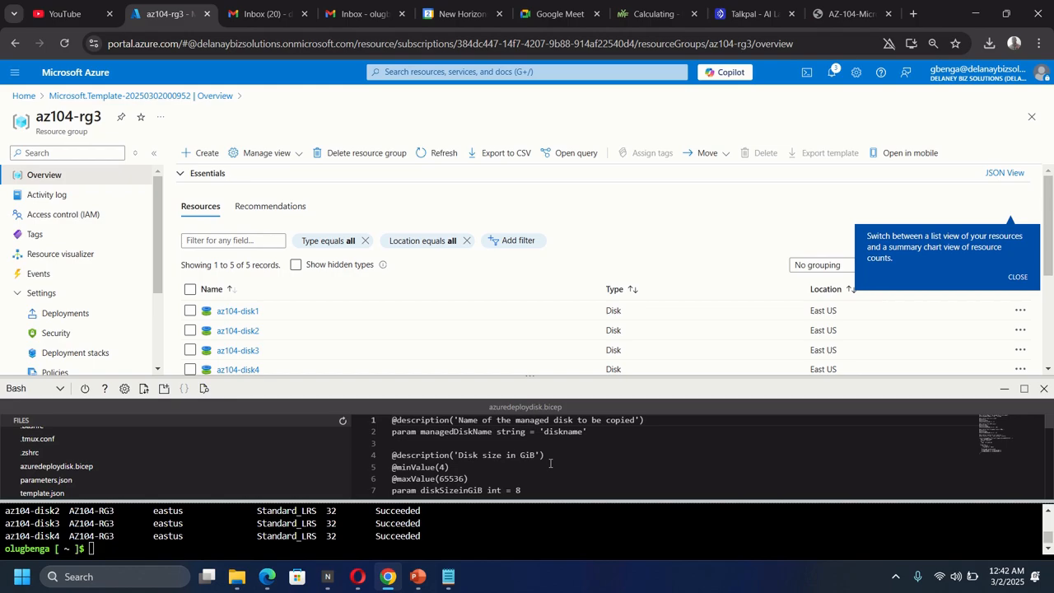
{"action": "scroll", "coordinate": [550, 463], "scroll_direction": "down", "scroll_amount": 3}
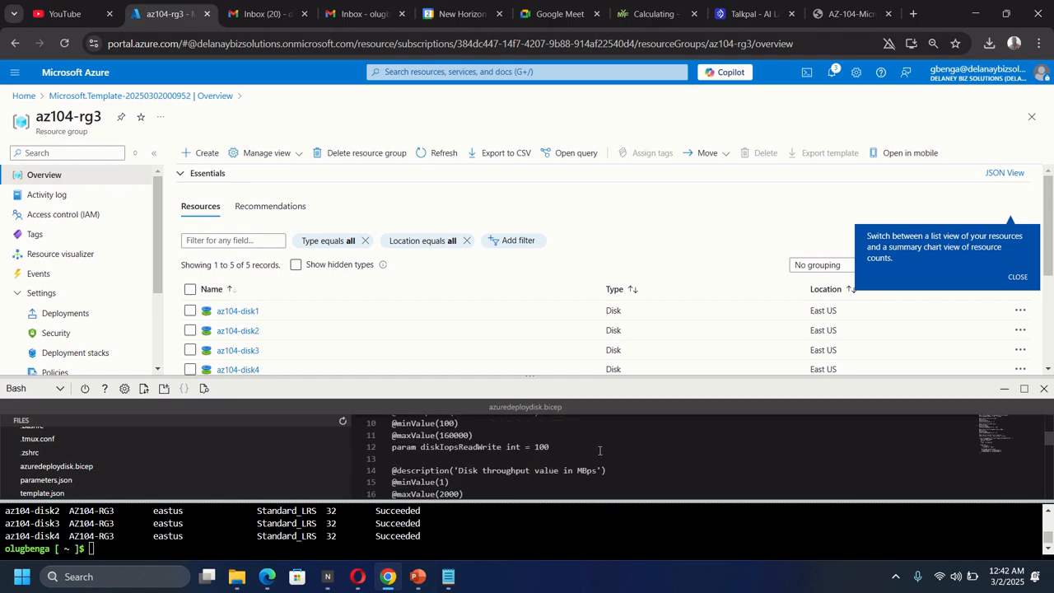
{"action": "scroll", "coordinate": [604, 449], "scroll_direction": "up", "scroll_amount": 3}
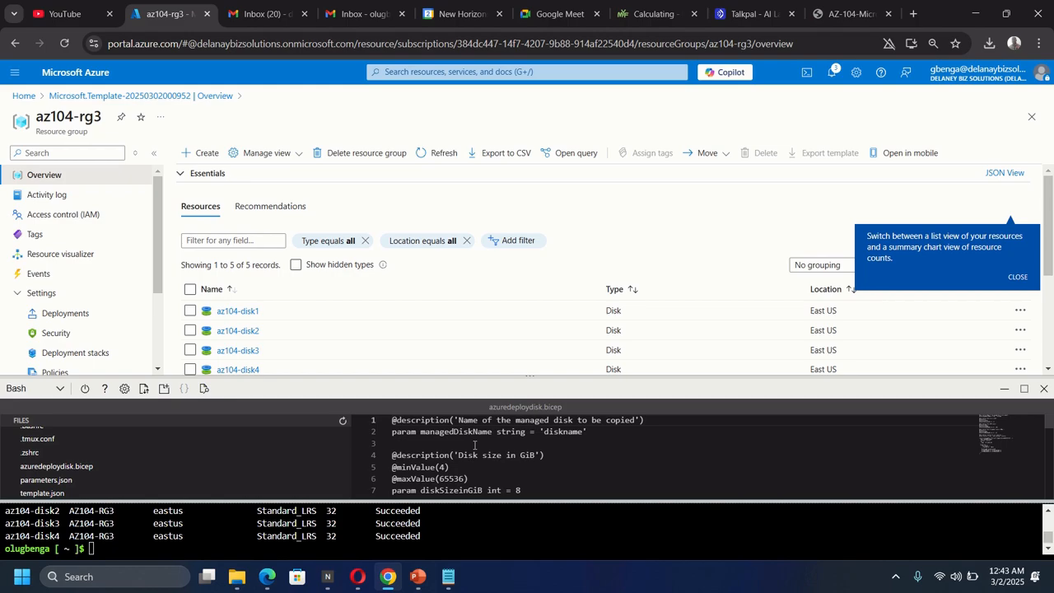
Step: Set the managedDiskName parameter's default value to 'az104-disk5' in azuredeploydisk.bicep
{"action": "double_click", "coordinate": [441, 433]}
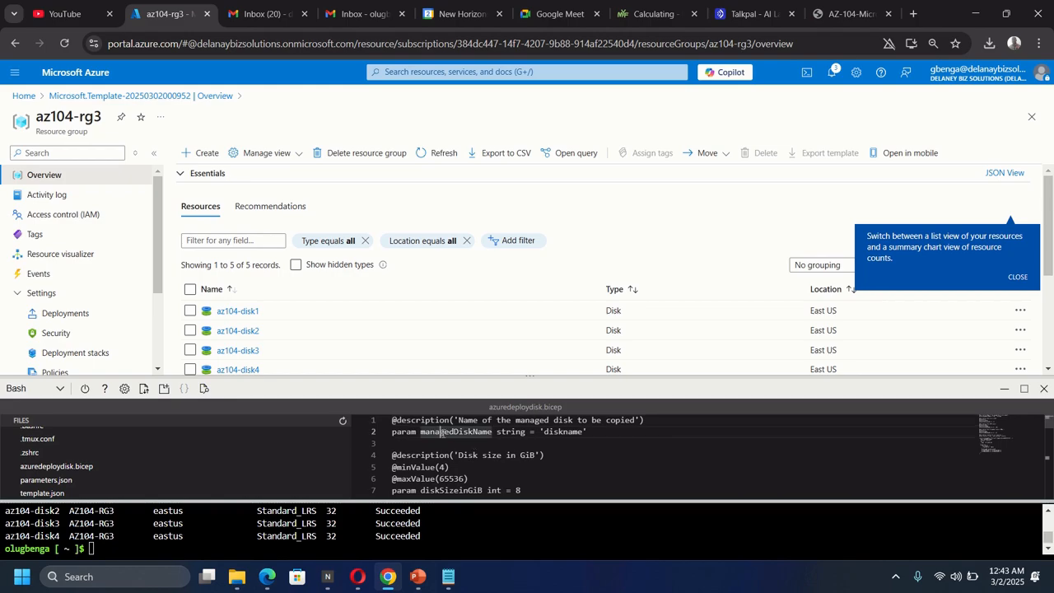
{"action": "double_click", "coordinate": [568, 432]}
{"action": "key", "text": "Right"}
{"action": "key", "text": "BackSpace"}
{"action": "key", "text": "BackSpace"}
{"action": "key", "text": "BackSpace"}
{"action": "key", "text": "BackSpace"}
{"action": "key", "text": "BackSpace"}
{"action": "key", "text": "BackSpace"}
{"action": "key", "text": "BackSpace"}
{"action": "key", "text": "BackSpace"}
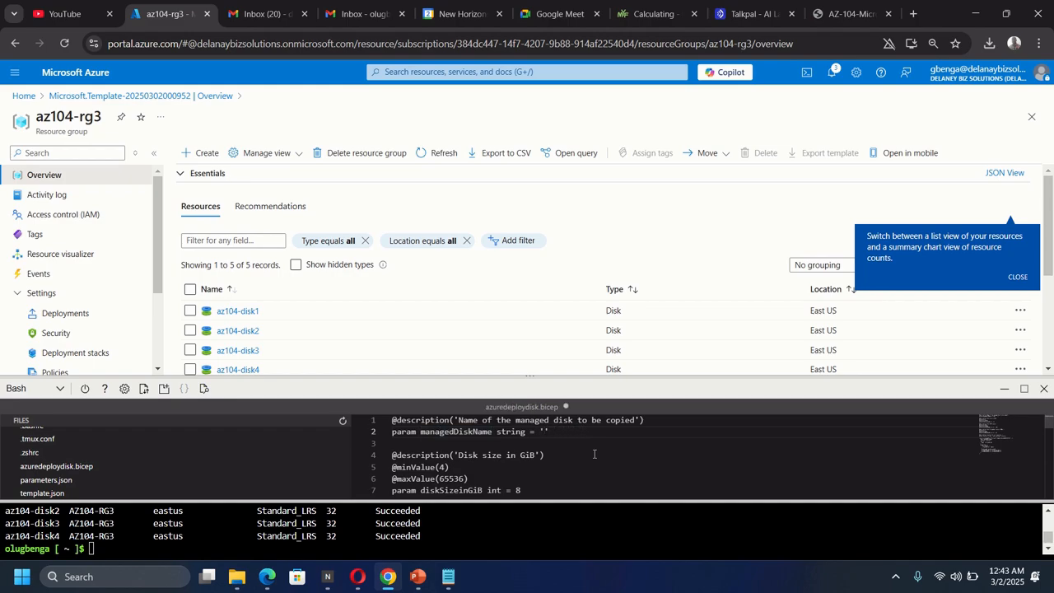
{"action": "type", "text": "az104-dis"}
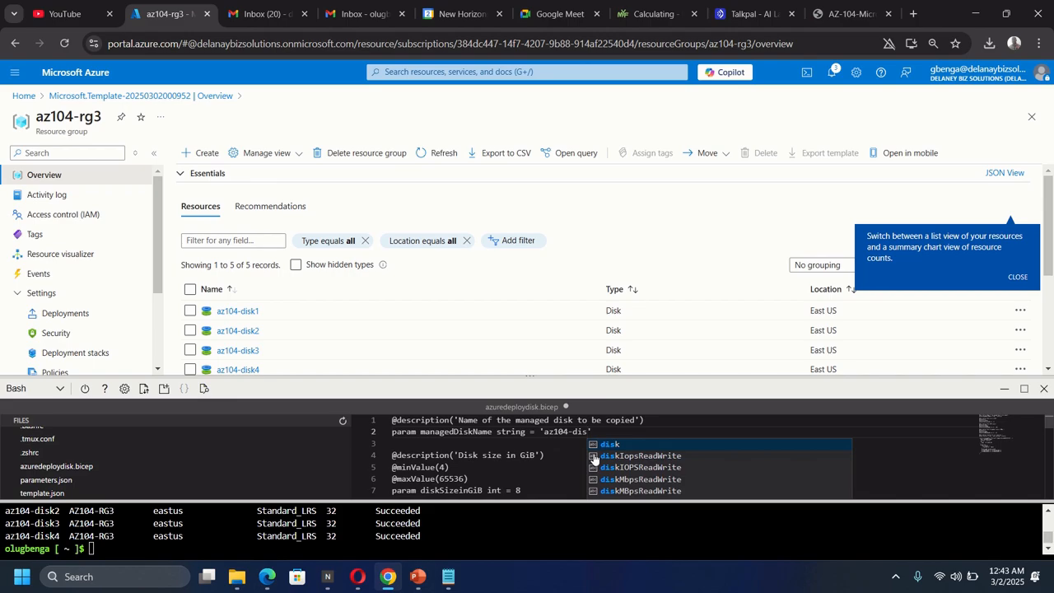
{"action": "type", "text": "k"}
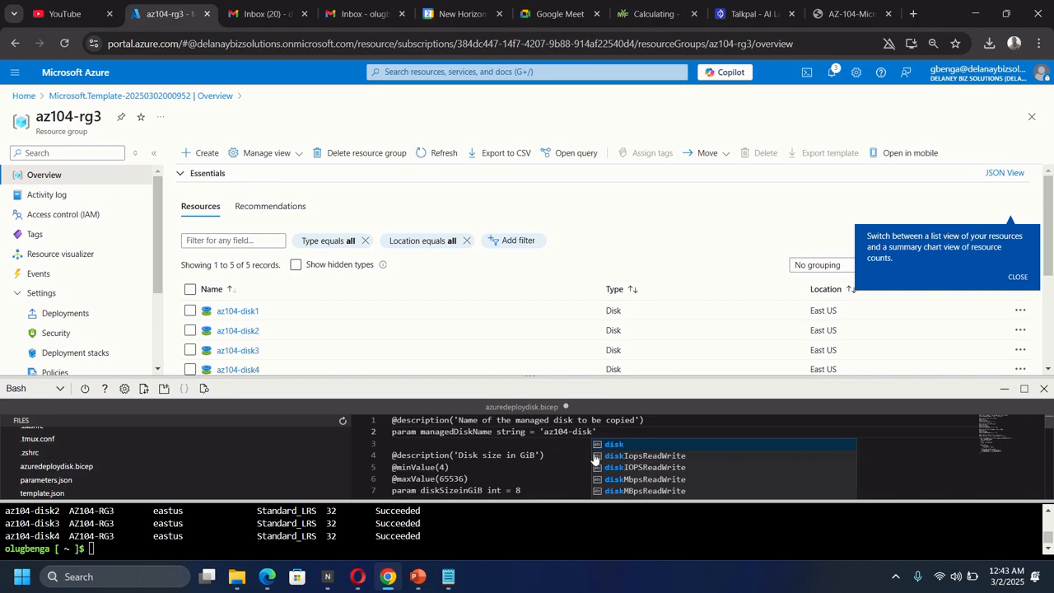
{"action": "type", "text": "5"}
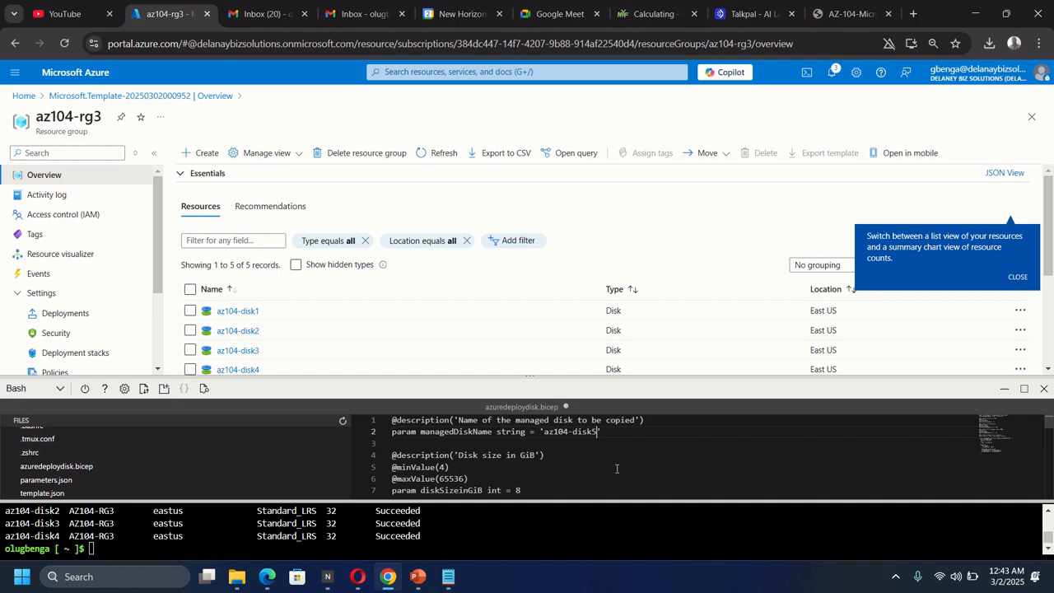
Step: Find the sku block in the Bicep file and set its name to 'StandardSSD_LRS'
{"action": "scroll", "coordinate": [559, 474], "scroll_direction": "down", "scroll_amount": 1}
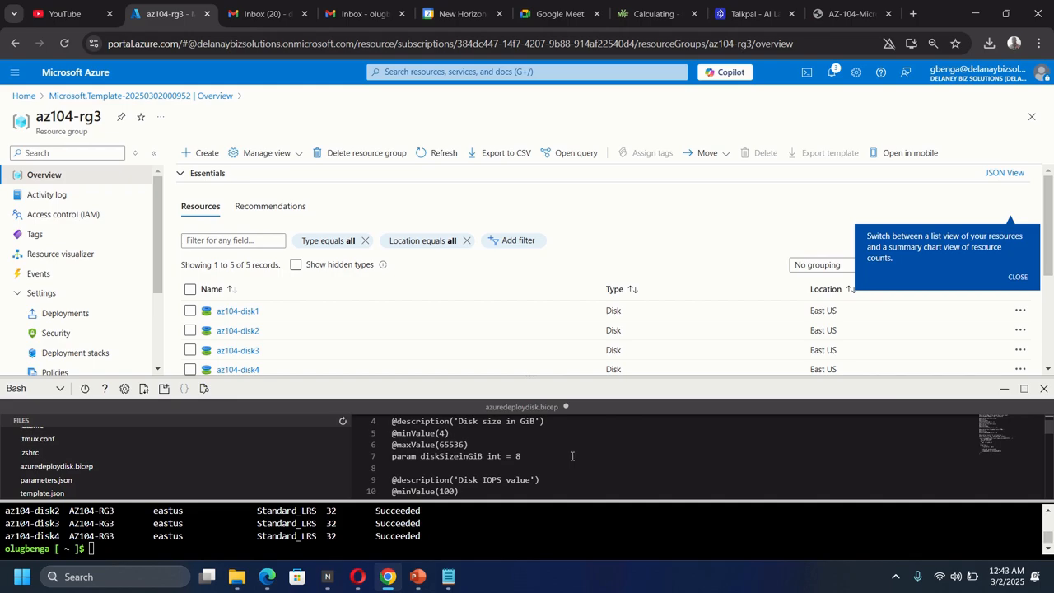
{"action": "scroll", "coordinate": [572, 456], "scroll_direction": "down", "scroll_amount": 1}
{"action": "scroll", "coordinate": [572, 456], "scroll_direction": "down", "scroll_amount": 1}
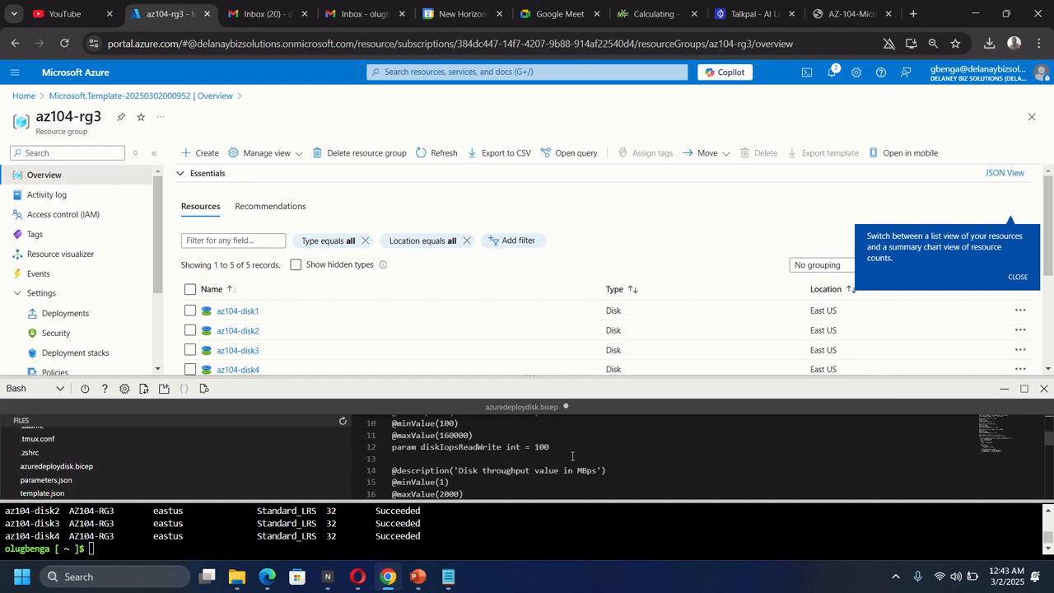
{"action": "scroll", "coordinate": [584, 447], "scroll_direction": "down", "scroll_amount": 1}
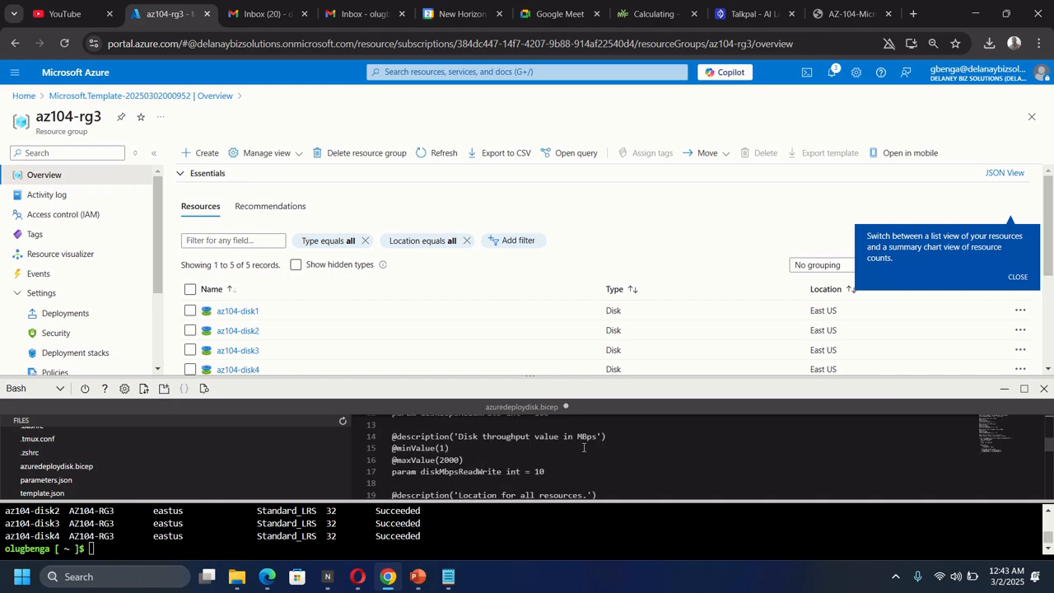
{"action": "scroll", "coordinate": [583, 447], "scroll_direction": "up", "scroll_amount": 4}
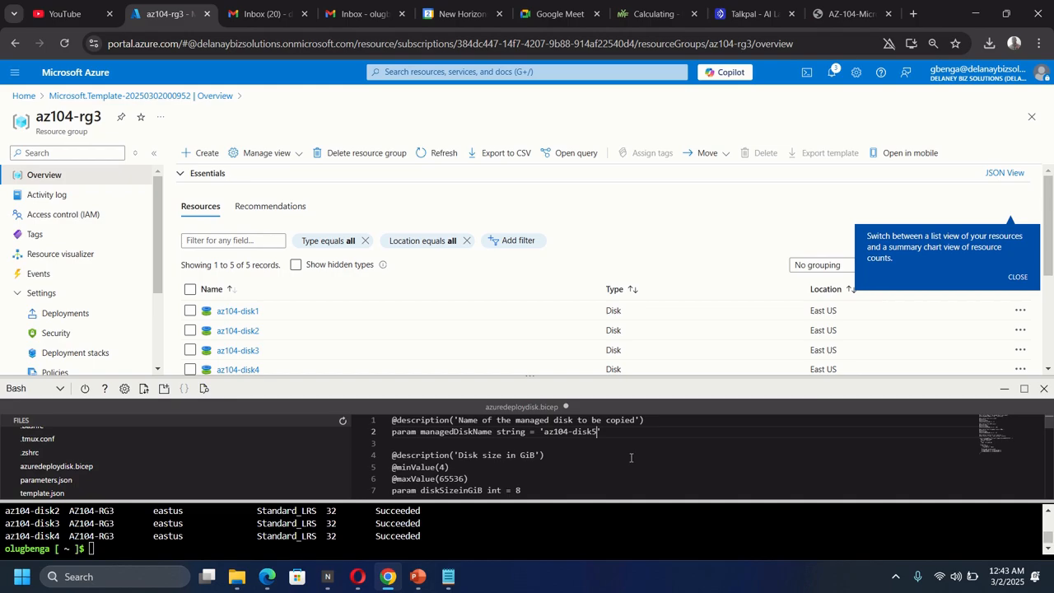
{"action": "left_click", "coordinate": [631, 457]}
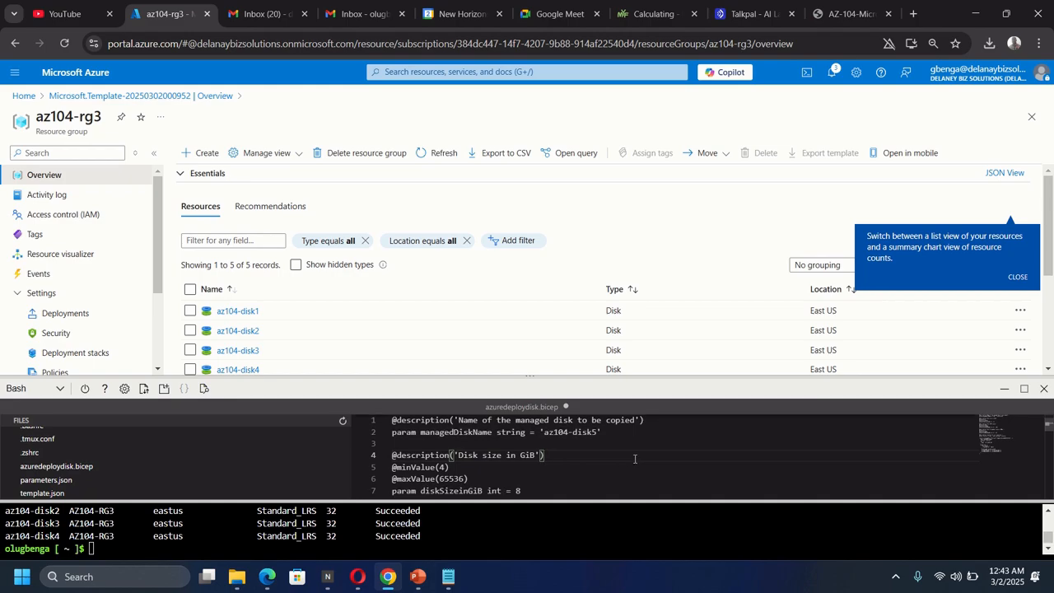
{"action": "key", "text": "ctrl+f"}
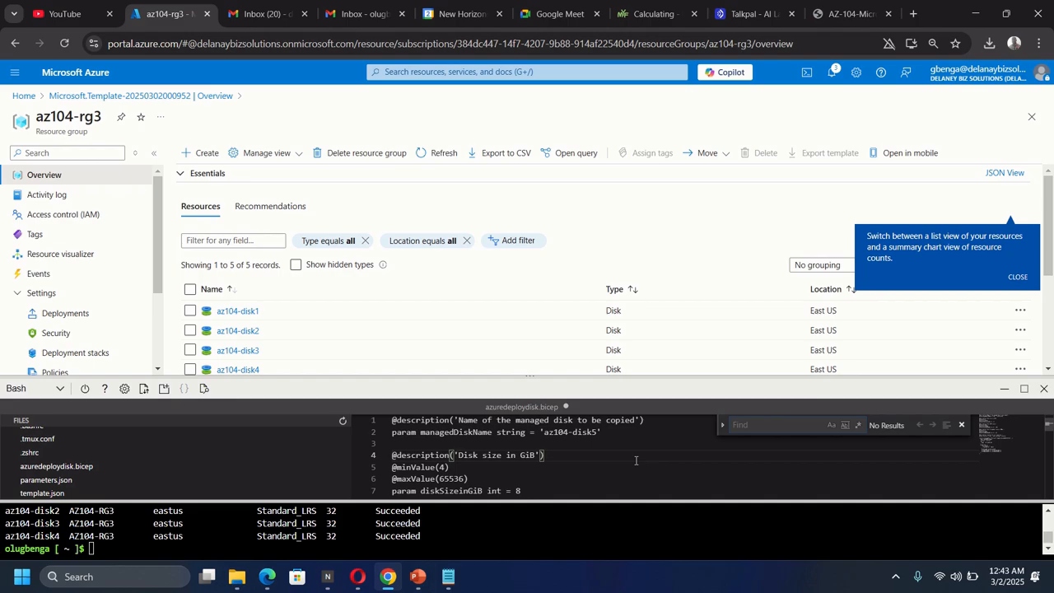
{"action": "type", "text": "s"}
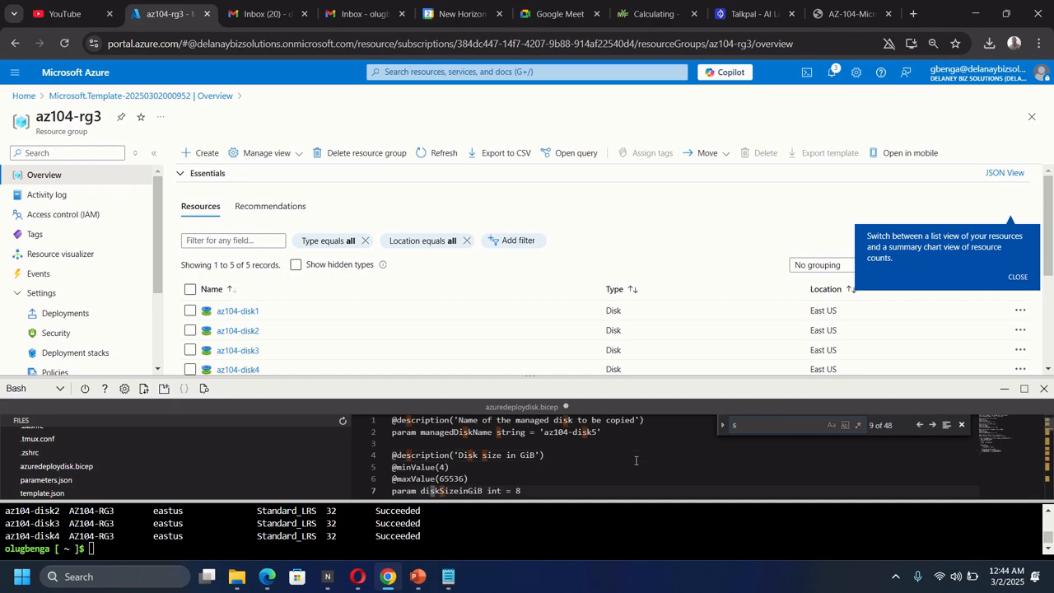
{"action": "type", "text": "ku"}
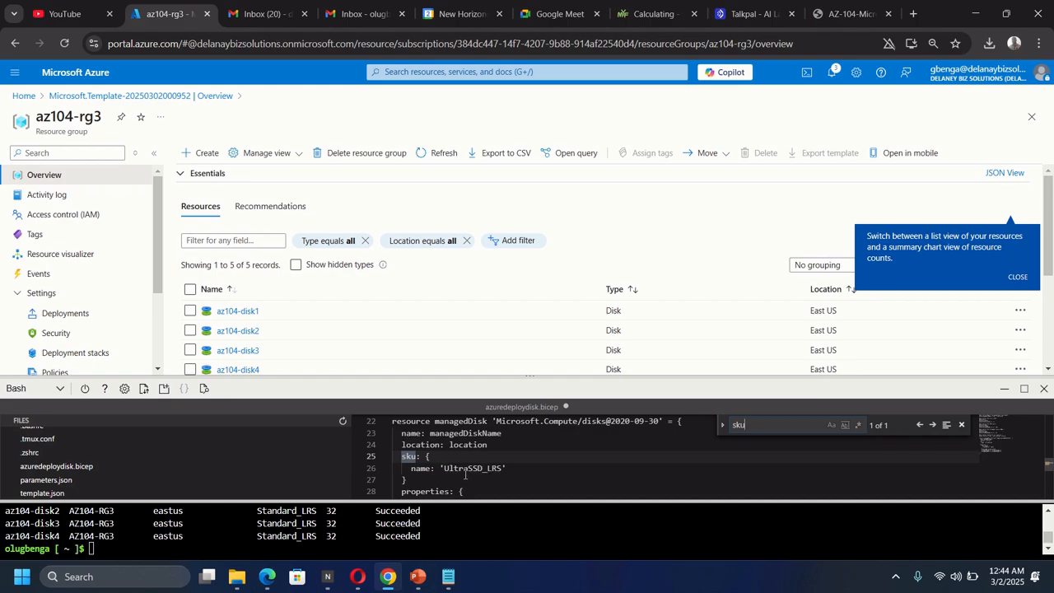
{"action": "left_click", "coordinate": [467, 468]}
{"action": "key", "text": "BackSpace"}
{"action": "key", "text": "BackSpace"}
{"action": "key", "text": "BackSpace"}
{"action": "key", "text": "BackSpace"}
{"action": "key", "text": "BackSpace"}
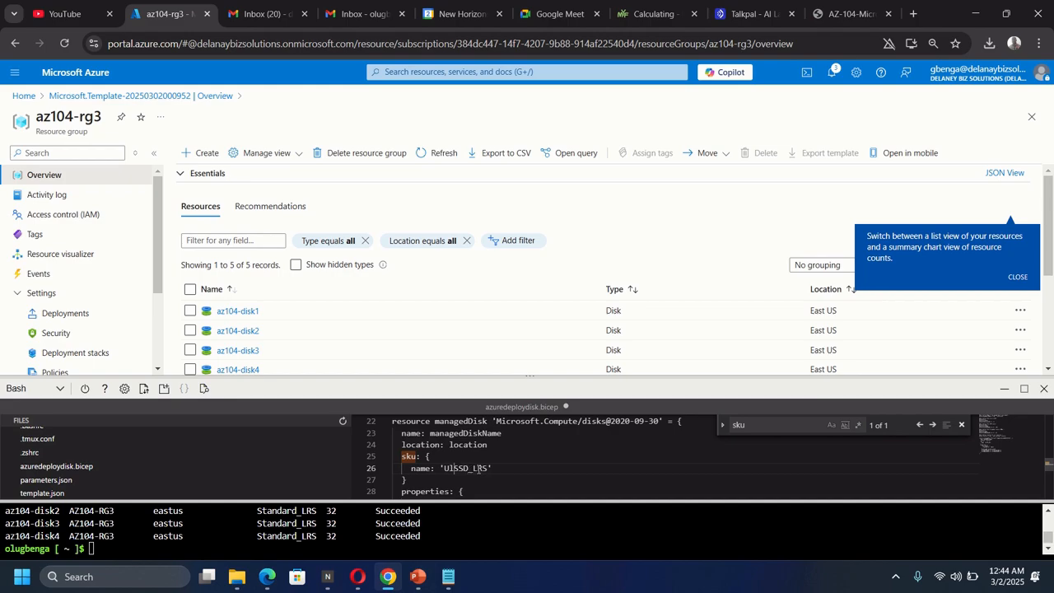
{"action": "type", "text": "Standard"}
Step: Find the diskSizeGB property, set it to 32, and save the Bicep file
{"action": "key", "text": "ctrl+f"}
{"action": "type", "text": "dis"}
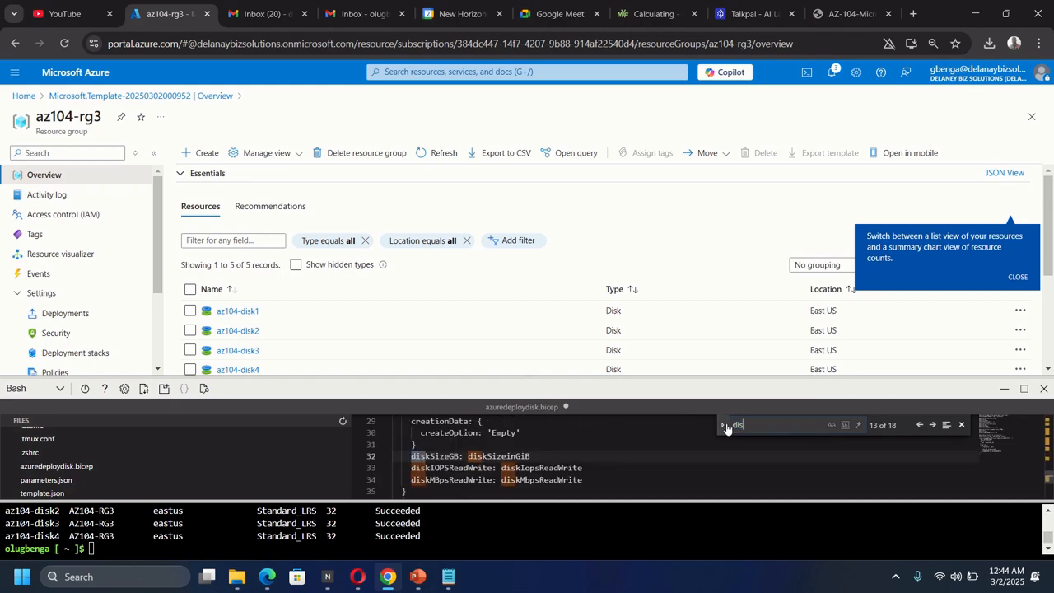
{"action": "type", "text": "ksize"}
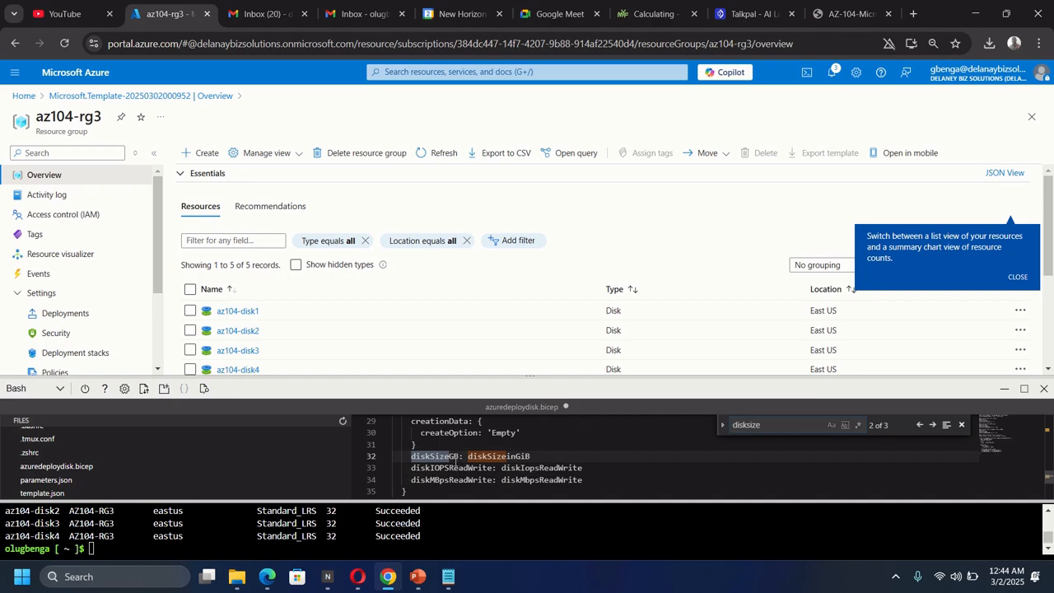
{"action": "left_click_drag", "start_coordinate": [532, 456], "coordinate": [468, 455]}
{"action": "key", "text": "BackSpace"}
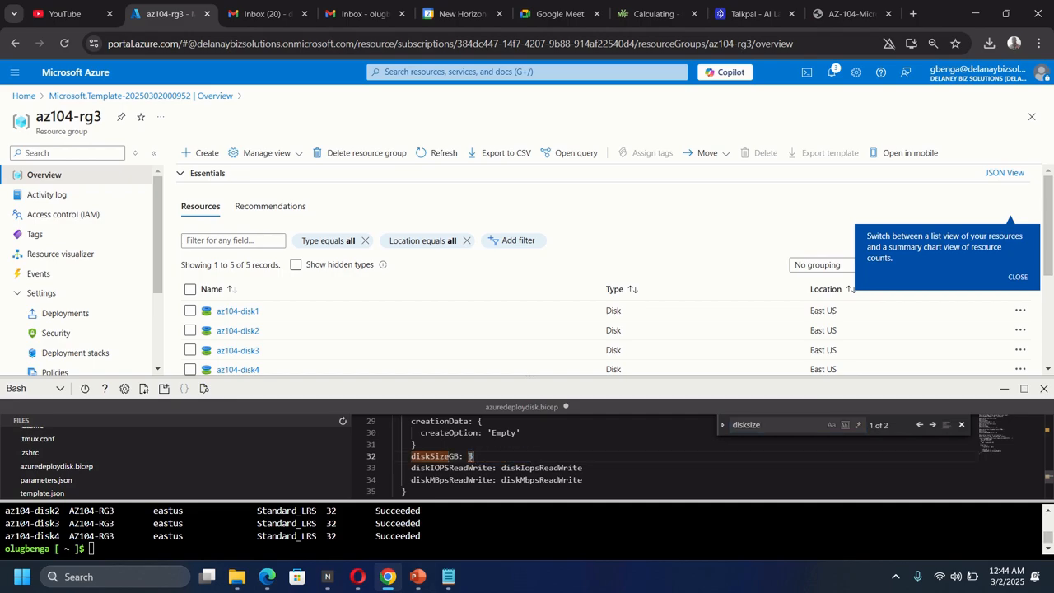
{"action": "type", "text": "32"}
{"action": "left_click", "coordinate": [960, 424]}
{"action": "key", "text": "ctrl+s"}
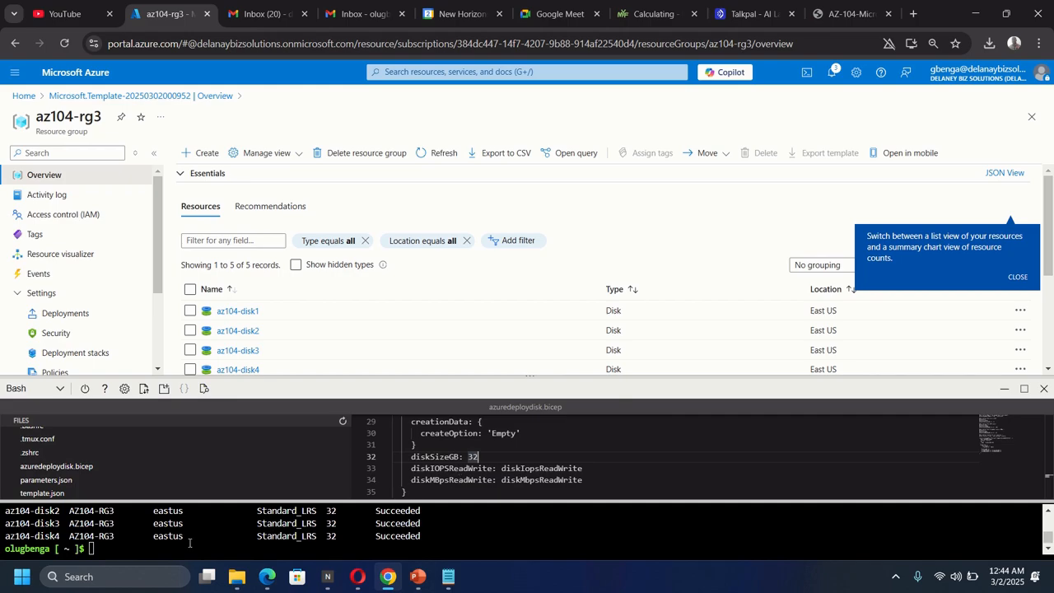
Step: Deploy the Bicep file by running az deployment group create --resource-group az104-rg3 --template-file azuredeploydisk.bicep
{"action": "left_click", "coordinate": [161, 547]}
{"action": "key", "text": "Up"}
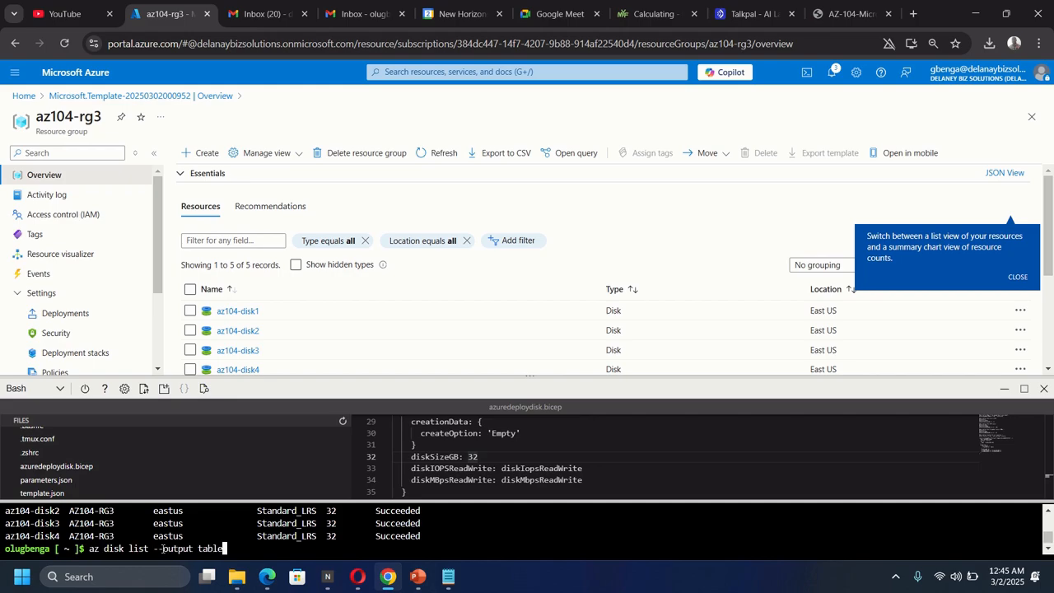
{"action": "key", "text": "Up"}
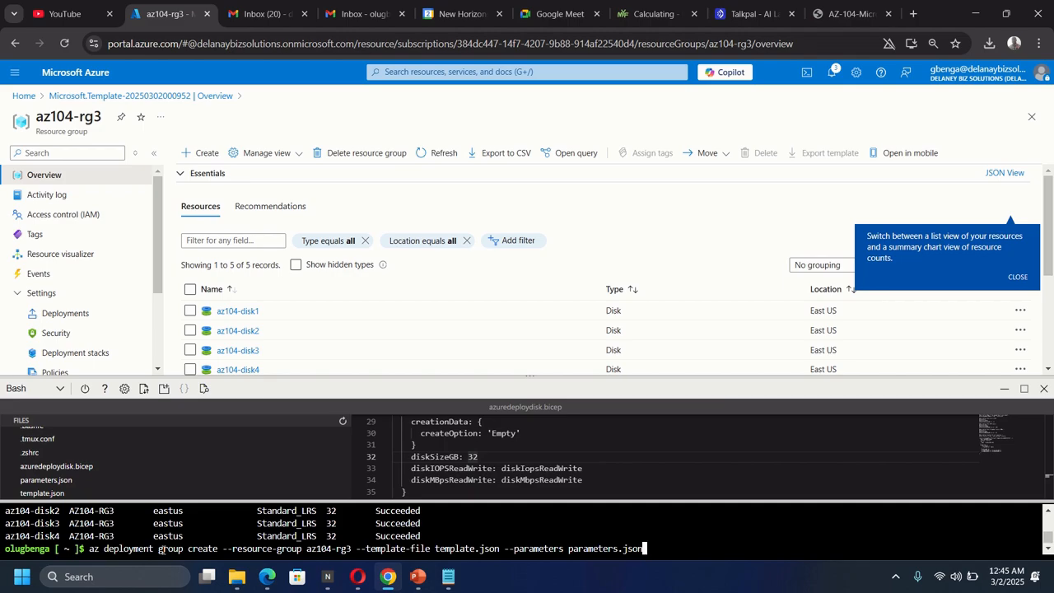
{"action": "key", "text": "BackSpace"}
{"action": "key", "text": "BackSpace"}
{"action": "key", "text": "BackSpace"}
{"action": "key", "text": "BackSpace"}
{"action": "key", "text": "BackSpace"}
{"action": "key", "text": "BackSpace"}
{"action": "key", "text": "BackSpace"}
{"action": "key", "text": "BackSpace"}
{"action": "key", "text": "BackSpace"}
{"action": "key", "text": "BackSpace"}
{"action": "key", "text": "BackSpace"}
{"action": "key", "text": "BackSpace"}
{"action": "key", "text": "BackSpace"}
{"action": "key", "text": "BackSpace"}
{"action": "key", "text": "BackSpace"}
{"action": "key", "text": "BackSpace"}
{"action": "key", "text": "BackSpace"}
{"action": "key", "text": "BackSpace"}
{"action": "key", "text": "BackSpace"}
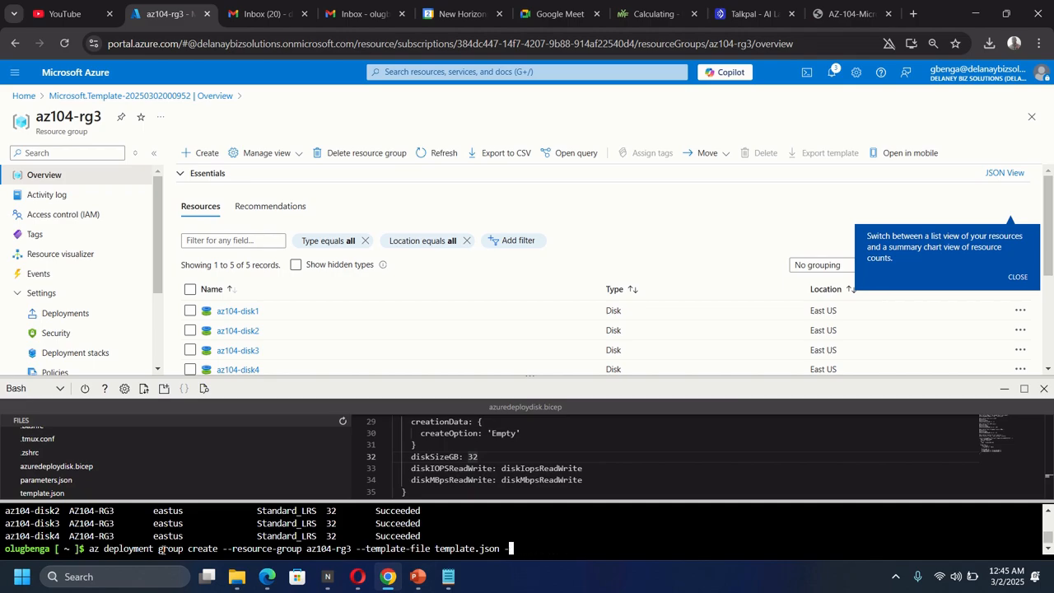
{"action": "key", "text": "BackSpace"}
{"action": "key", "text": "BackSpace"}
{"action": "key", "text": "BackSpace"}
{"action": "key", "text": "BackSpace"}
{"action": "key", "text": "BackSpace"}
{"action": "key", "text": "BackSpace"}
{"action": "key", "text": "BackSpace"}
{"action": "key", "text": "BackSpace"}
{"action": "key", "text": "BackSpace"}
{"action": "key", "text": "BackSpace"}
{"action": "key", "text": "BackSpace"}
{"action": "key", "text": "BackSpace"}
{"action": "type", "text": "azure"}
{"action": "type", "text": "deploydisk.bicep"}
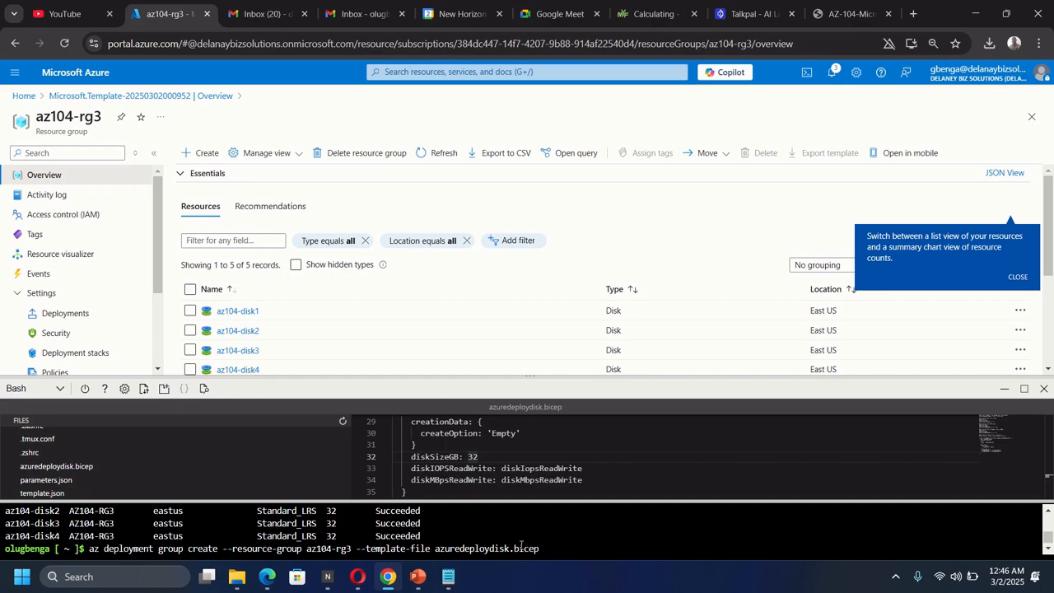
{"action": "key", "text": "Return"}
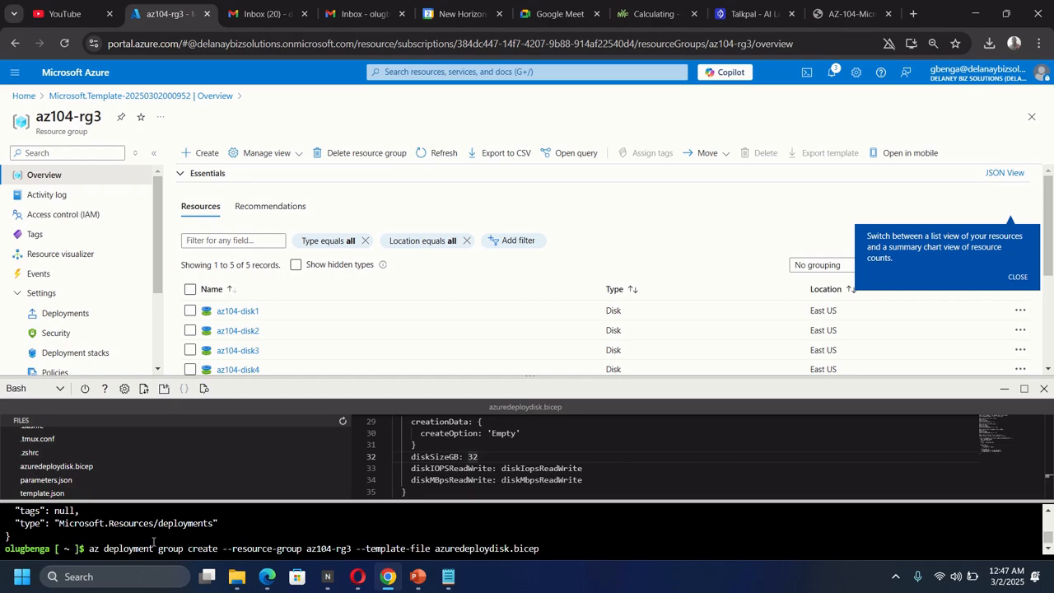
Step: Verify the deployment by running az disk list --output table and refreshing the az104-rg3 resource list
{"action": "key", "text": "Up"}
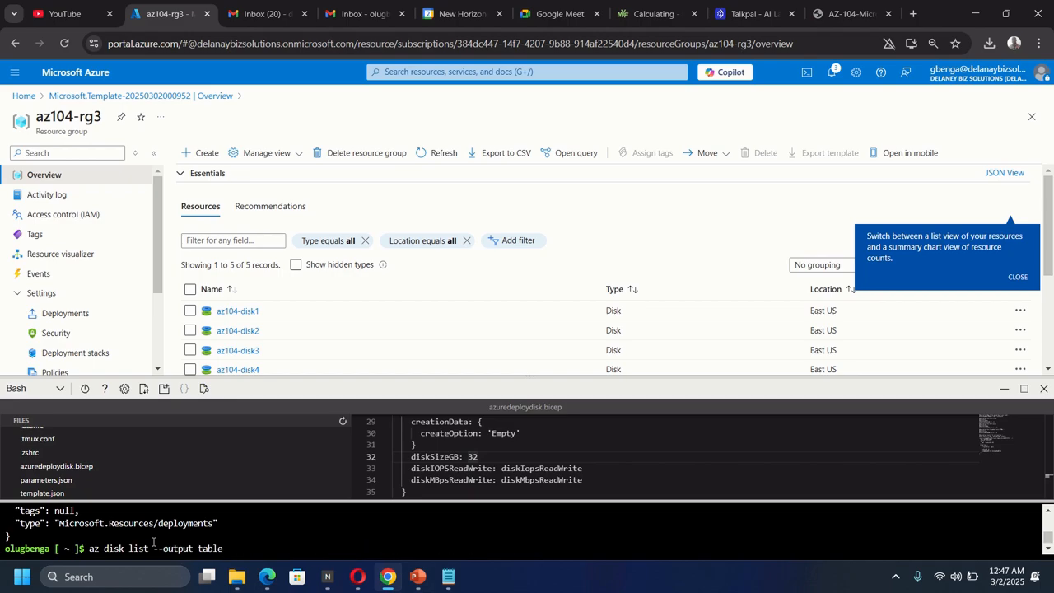
{"action": "key", "text": "Return"}
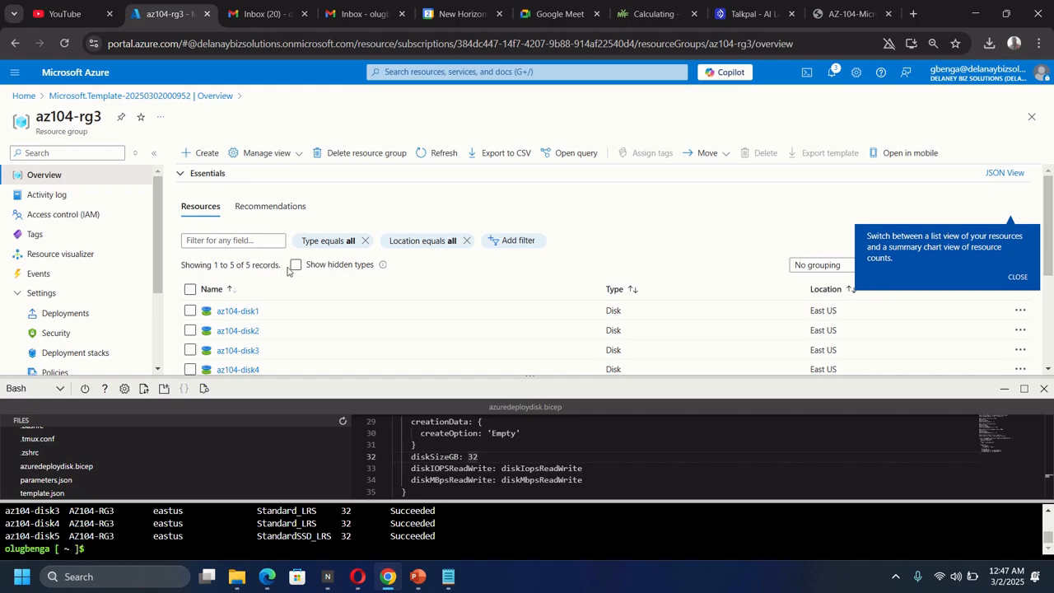
{"action": "left_click", "coordinate": [449, 153]}
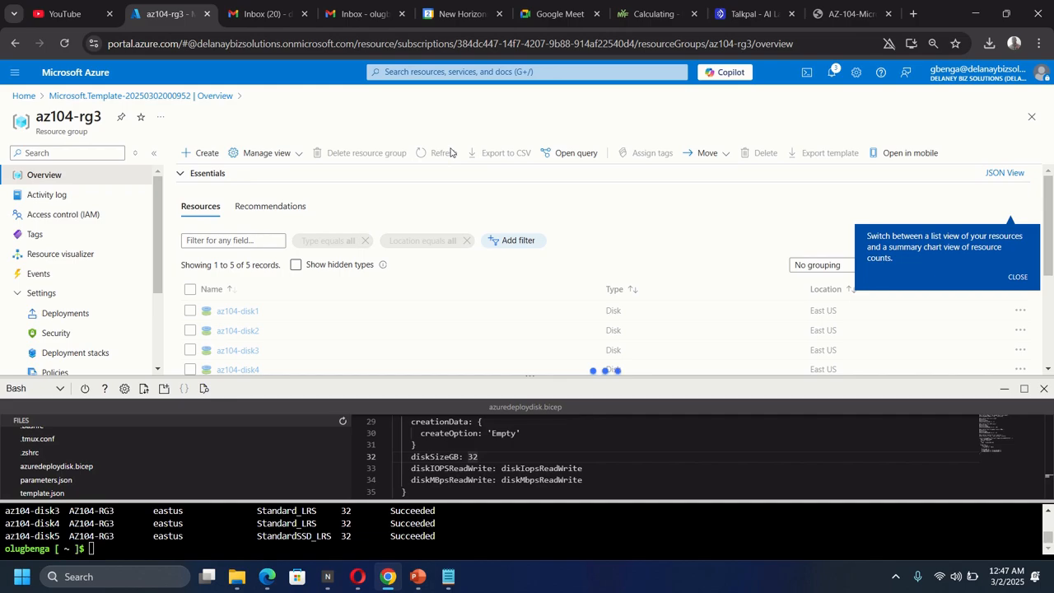